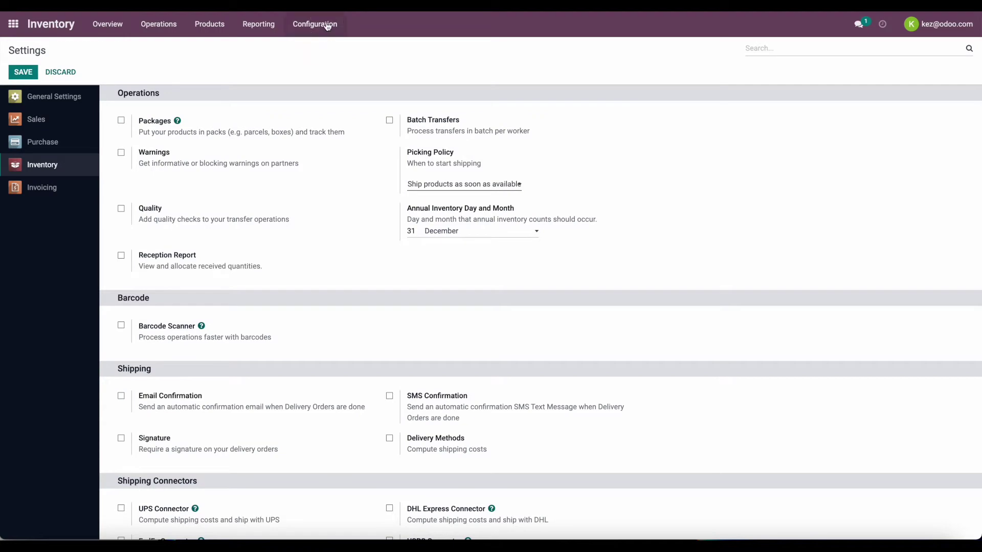
Create and save an internal location named A under the parent location WH/Stock in the Locations configuration.
{"action": "left_click", "coordinate": [349, 92]}
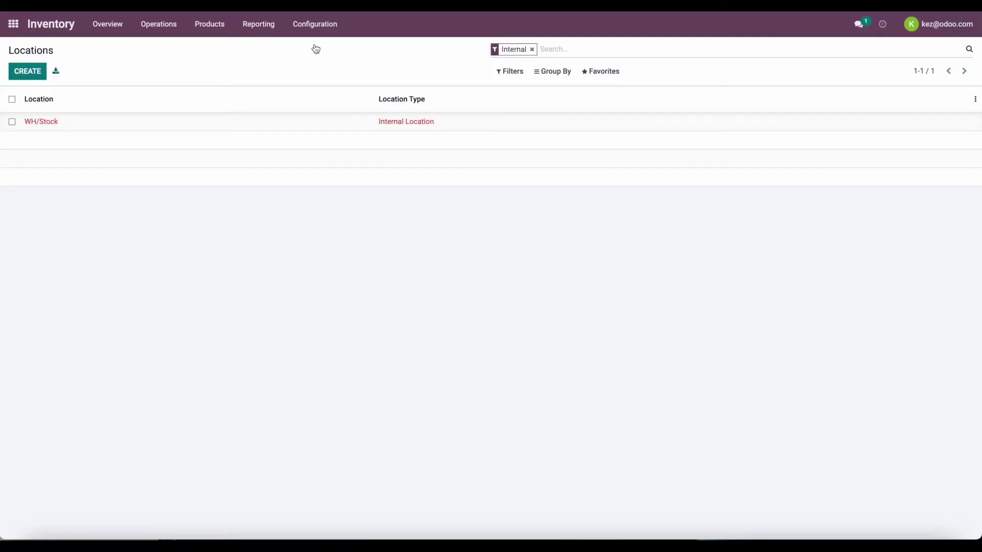
{"action": "left_click", "coordinate": [26, 73]}
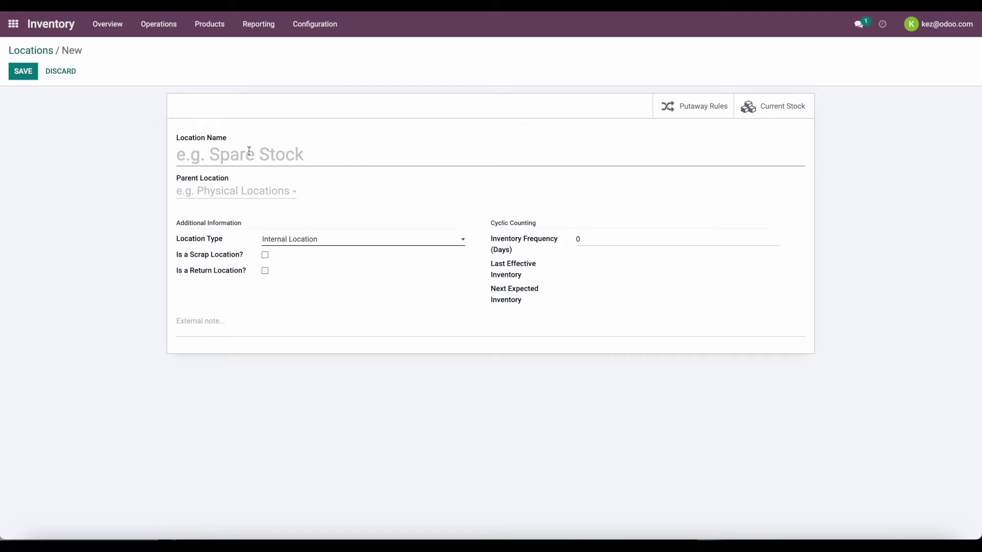
{"action": "type", "text": "A"}
{"action": "left_click", "coordinate": [254, 196]}
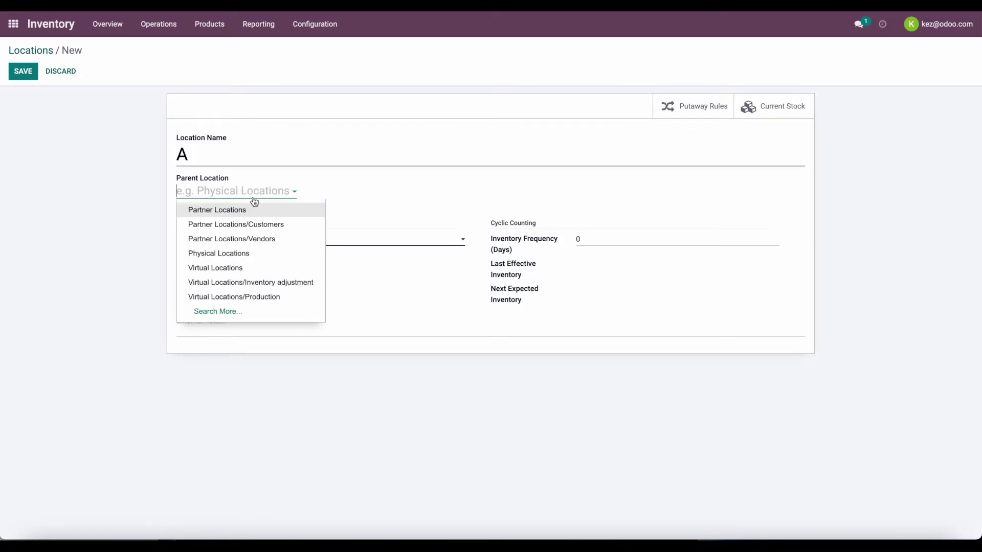
{"action": "type", "text": "WH/S"}
{"action": "left_click", "coordinate": [251, 208]}
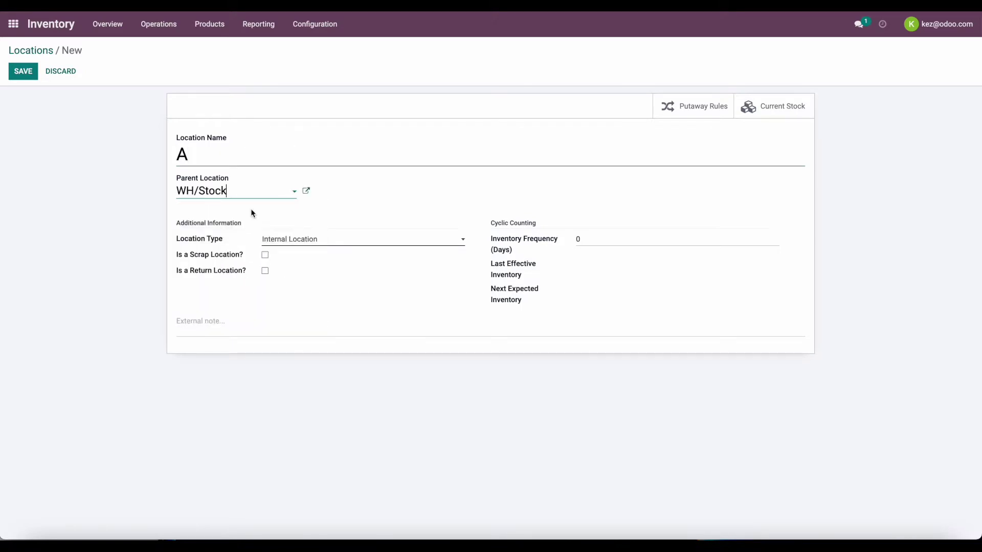
{"action": "left_click", "coordinate": [27, 70]}
Create and save an internal location named 01 with WH/Stock/A as its parent location.
{"action": "left_click", "coordinate": [61, 72]}
{"action": "type", "text": "01"}
{"action": "left_click", "coordinate": [257, 194]}
{"action": "type", "text": "W"}
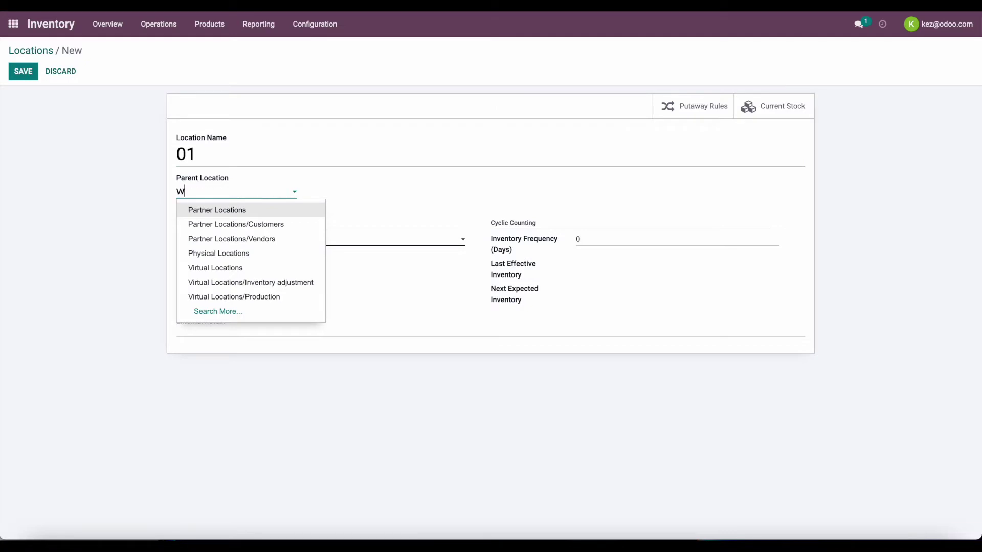
{"action": "type", "text": "h.s"}
{"action": "key", "text": "BackSpace"}
{"action": "key", "text": "BackSpace"}
{"action": "type", "text": "/s"}
{"action": "left_click", "coordinate": [281, 225]}
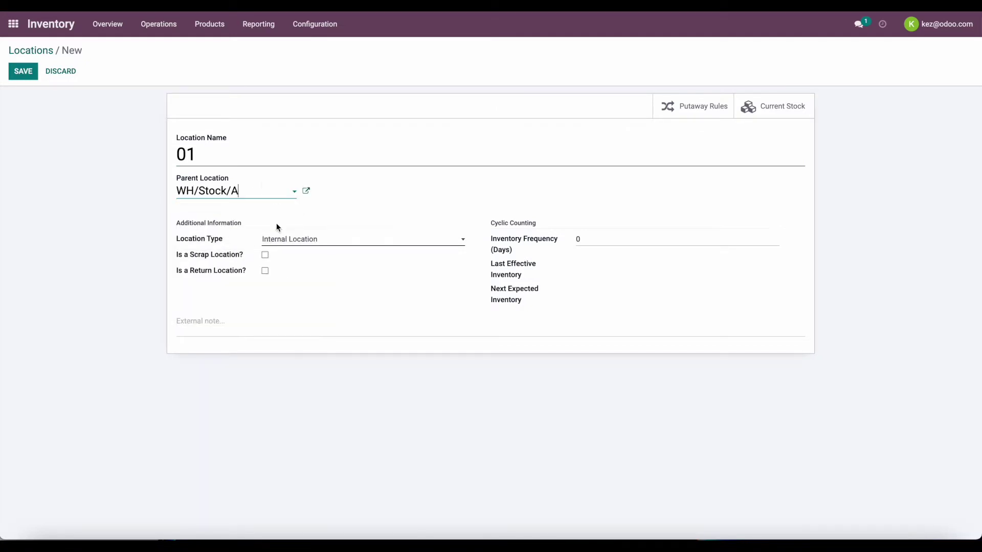
{"action": "left_click", "coordinate": [24, 71]}
Create and save a location named A under WH/Stock/A/01, and return to the locations list.
{"action": "left_click", "coordinate": [57, 70]}
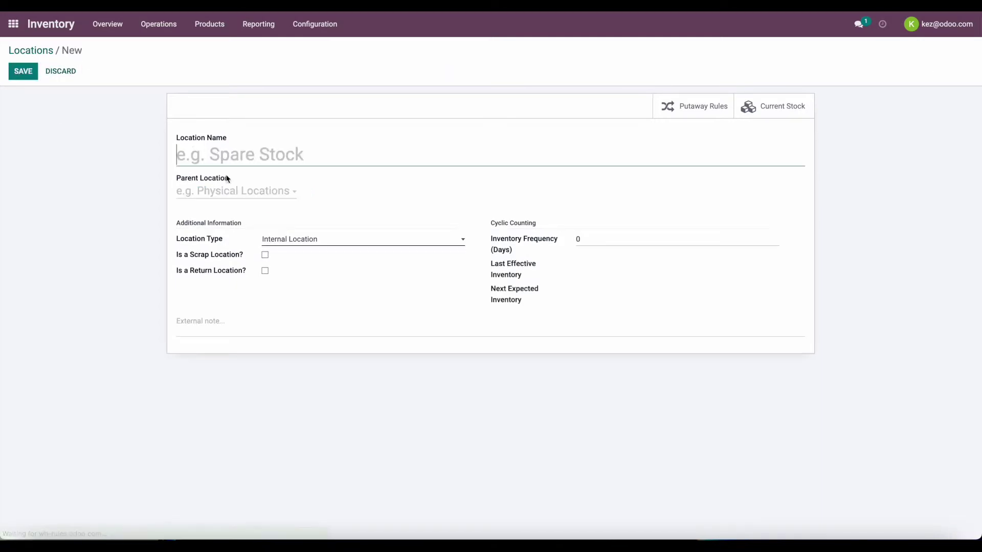
{"action": "left_click", "coordinate": [231, 192]}
{"action": "type", "text": "01"}
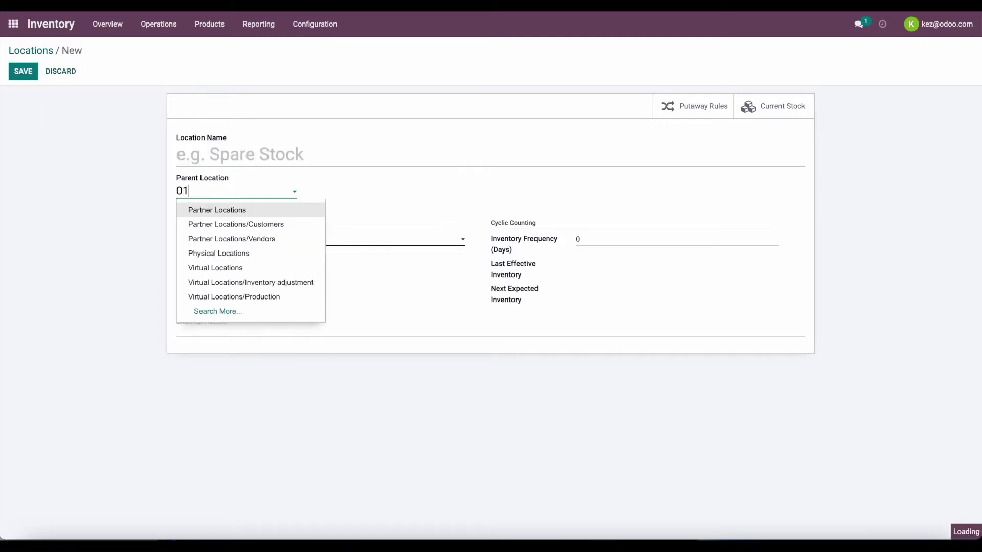
{"action": "left_click", "coordinate": [235, 210]}
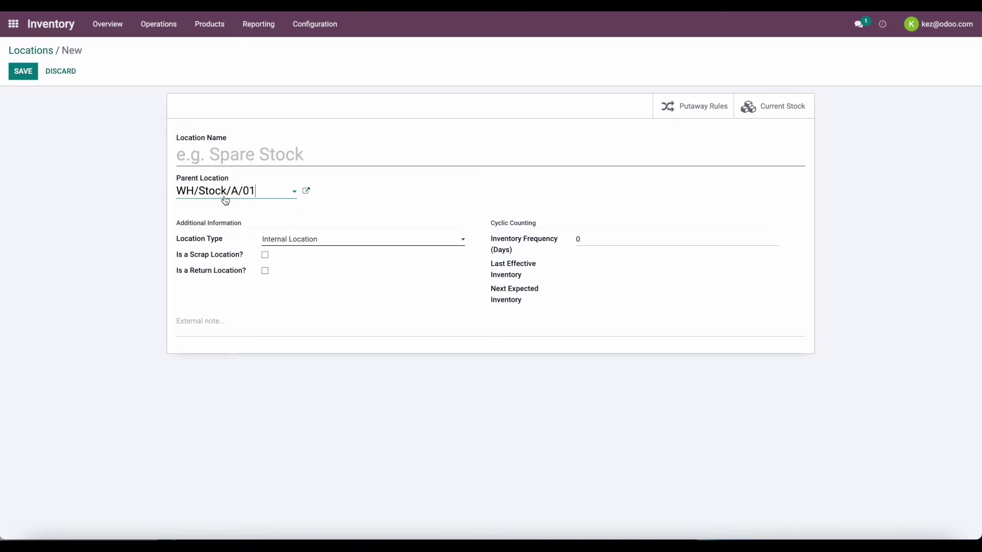
{"action": "left_click", "coordinate": [257, 158]}
{"action": "type", "text": "A"}
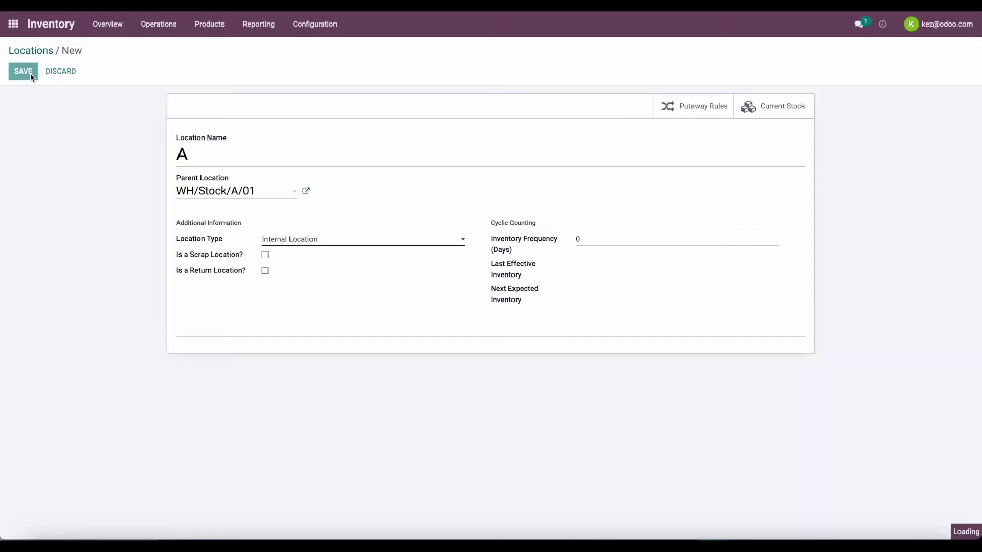
{"action": "left_click", "coordinate": [26, 71]}
{"action": "left_click", "coordinate": [41, 50]}
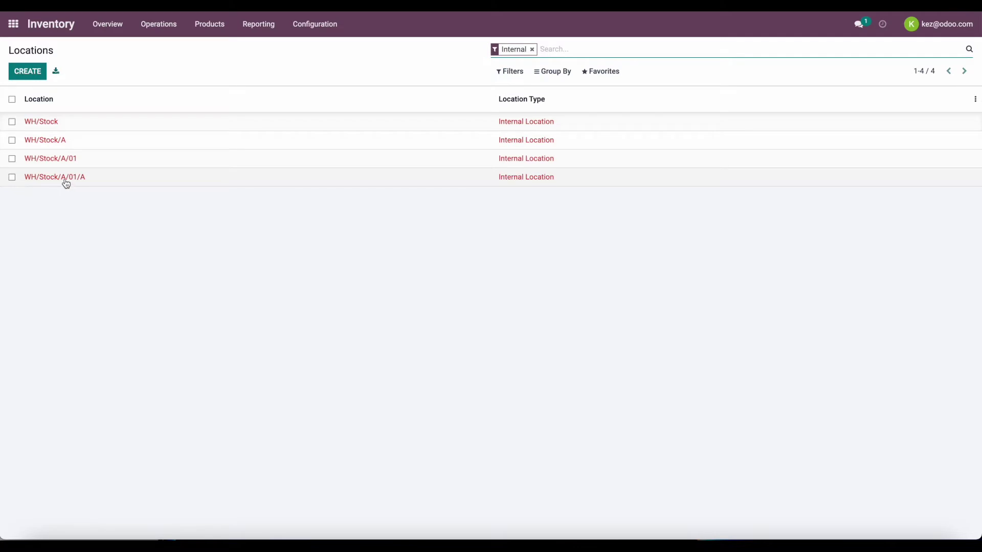
Delete the locations WH/Stock/A, WH/Stock/A/01 and WH/Stock/A/01/A together.
{"action": "left_click", "coordinate": [12, 140]}
{"action": "left_click", "coordinate": [11, 158]}
{"action": "left_click", "coordinate": [11, 177]}
{"action": "left_click", "coordinate": [466, 73]}
{"action": "left_click", "coordinate": [467, 136]}
{"action": "left_click", "coordinate": [327, 98]}
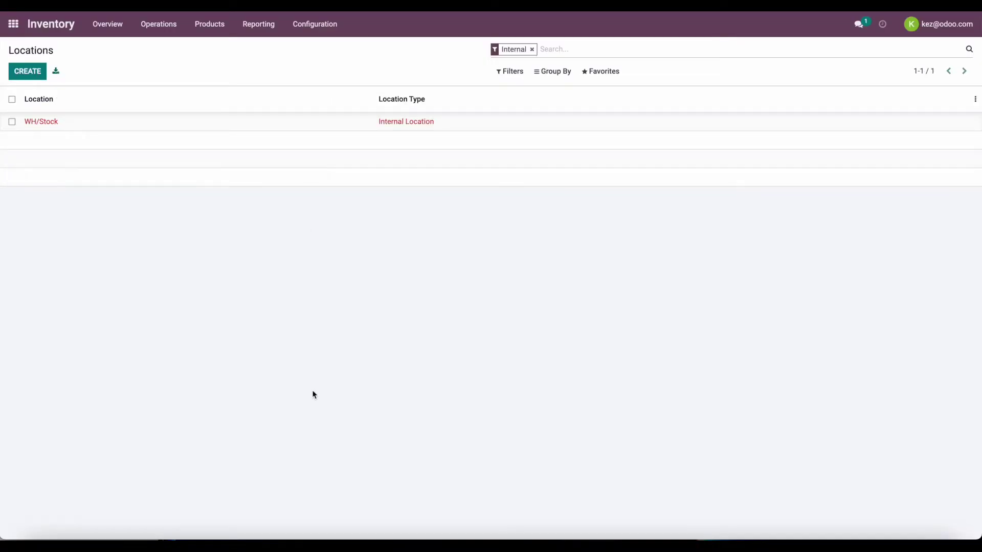
Switch to the blank Excel sheet, widen column A and enter the header External ID in A1.
{"action": "left_click", "coordinate": [331, 537]}
{"action": "left_click", "coordinate": [193, 206]}
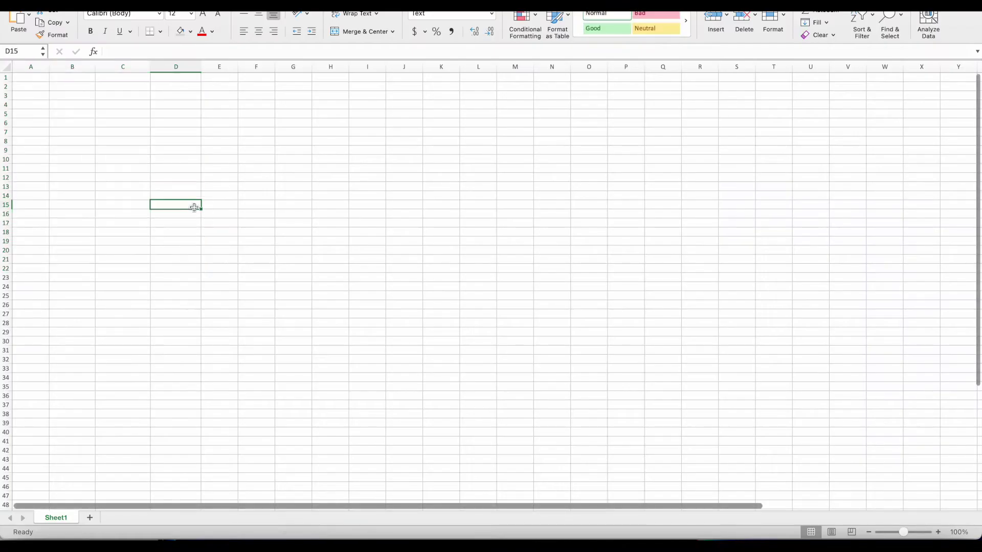
{"action": "left_click", "coordinate": [36, 78]}
{"action": "left_click_drag", "start_coordinate": [50, 67], "coordinate": [74, 67]}
{"action": "type", "text": "External ID"}
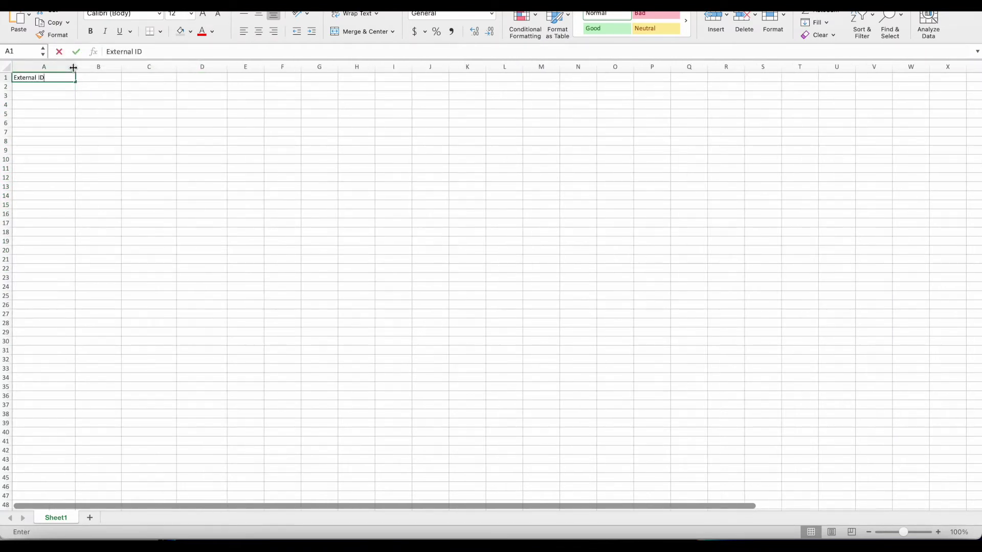
{"action": "key", "text": "Return"}
Enter the headers Location Name, Location Type, Parent Location and Barcode in B1:E1, widening columns B and E.
{"action": "left_click", "coordinate": [86, 76]}
{"action": "left_click_drag", "start_coordinate": [121, 67], "coordinate": [143, 68]}
{"action": "type", "text": "Location Name"}
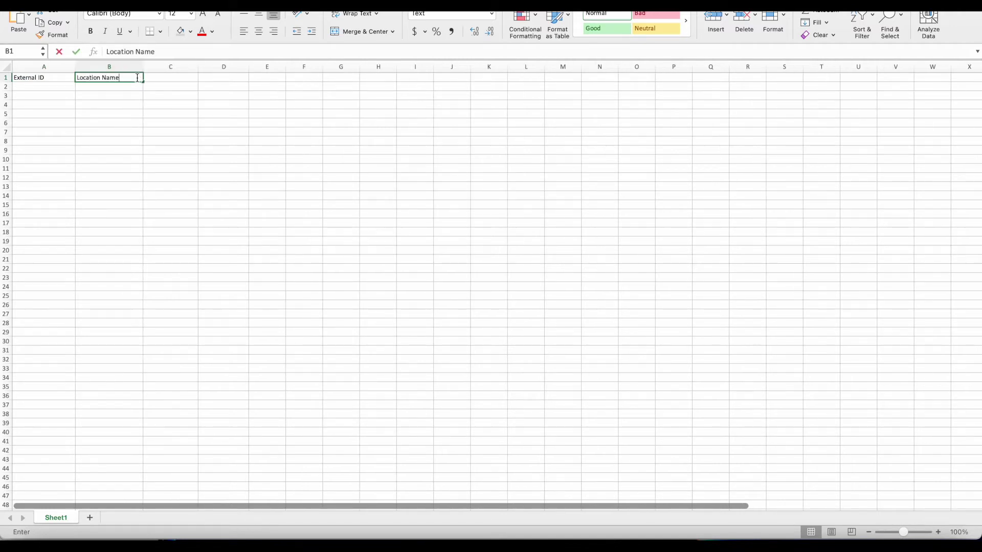
{"action": "key", "text": "Tab"}
{"action": "type", "text": "Location Type"}
{"action": "key", "text": "Tab"}
{"action": "type", "text": "Parent Location"}
{"action": "key", "text": "Tab"}
{"action": "type", "text": "Barcode"}
{"action": "key", "text": "Return"}
{"action": "left_click_drag", "start_coordinate": [285, 66], "coordinate": [291, 66]}
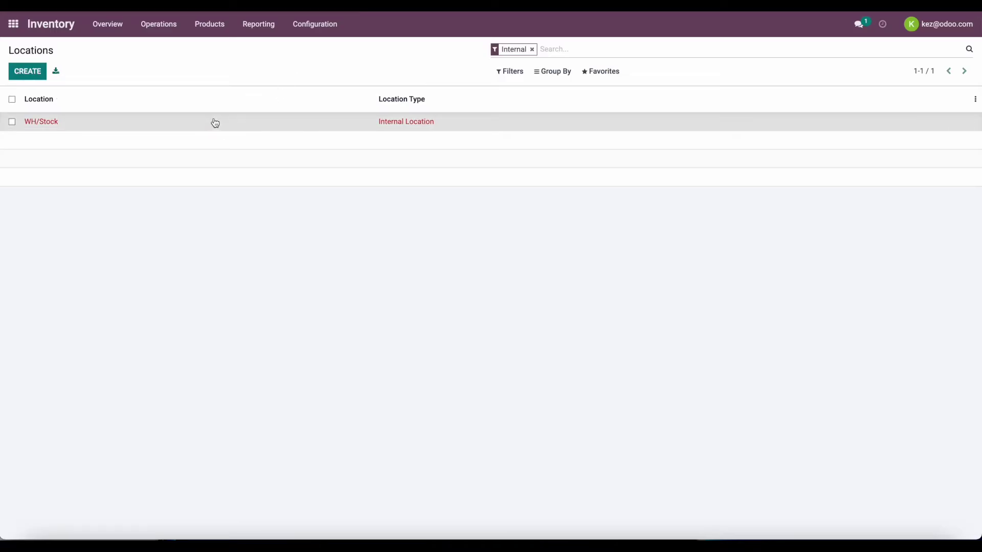
Switch to Odoo, find the Barcode Scanner option in the settings by searching "barcode", enable it and save.
{"action": "left_click", "coordinate": [214, 123]}
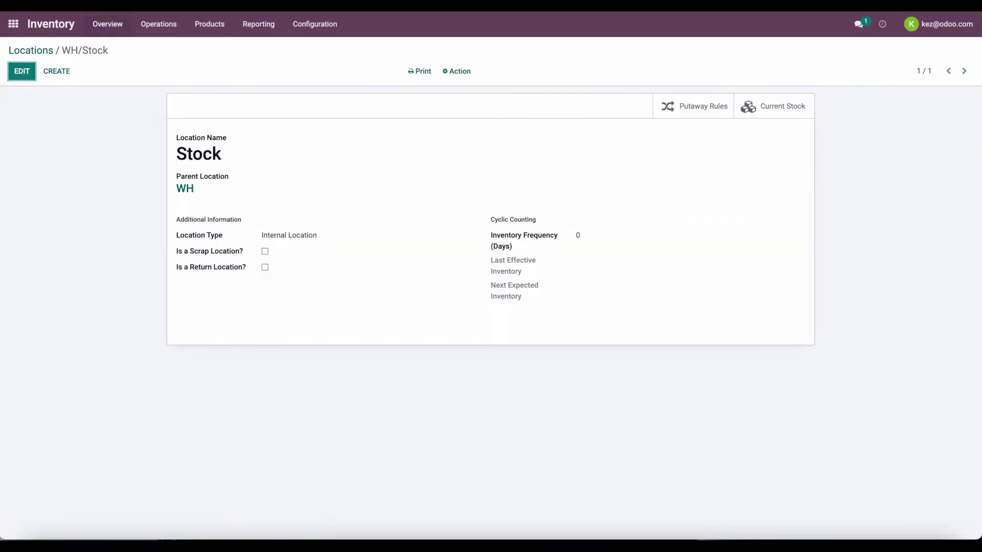
{"action": "left_click", "coordinate": [314, 24]}
{"action": "left_click", "coordinate": [313, 47]}
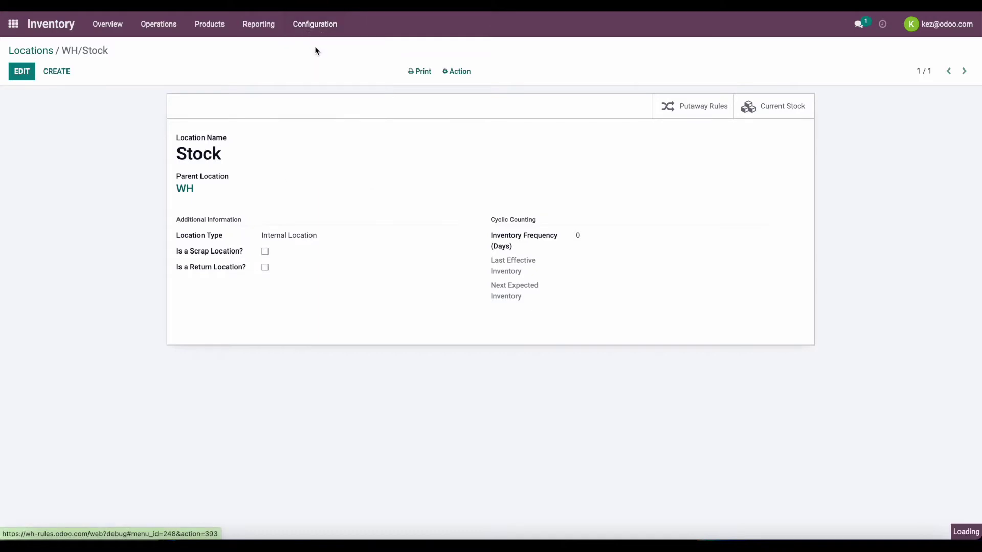
{"action": "type", "text": "bar"}
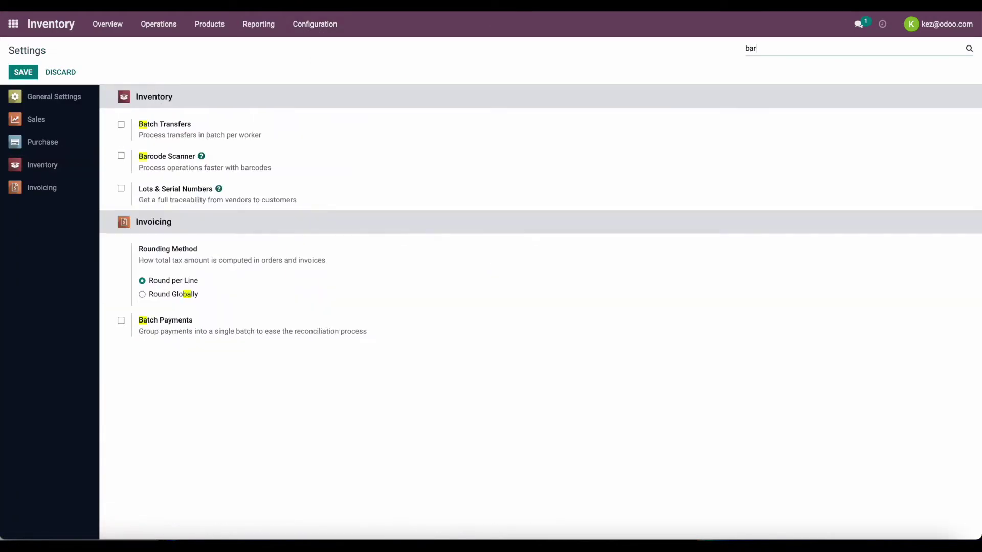
{"action": "type", "text": "code"}
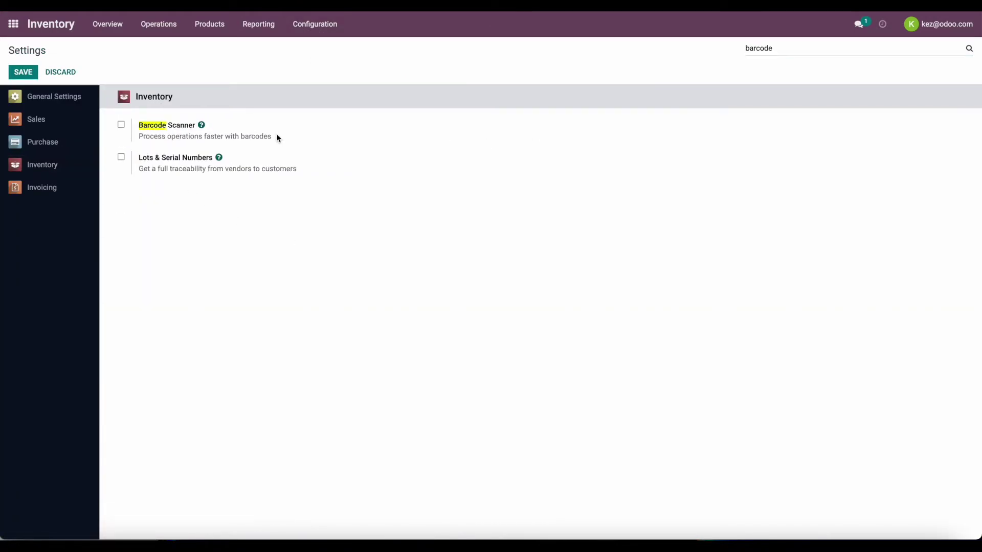
{"action": "left_click", "coordinate": [122, 128]}
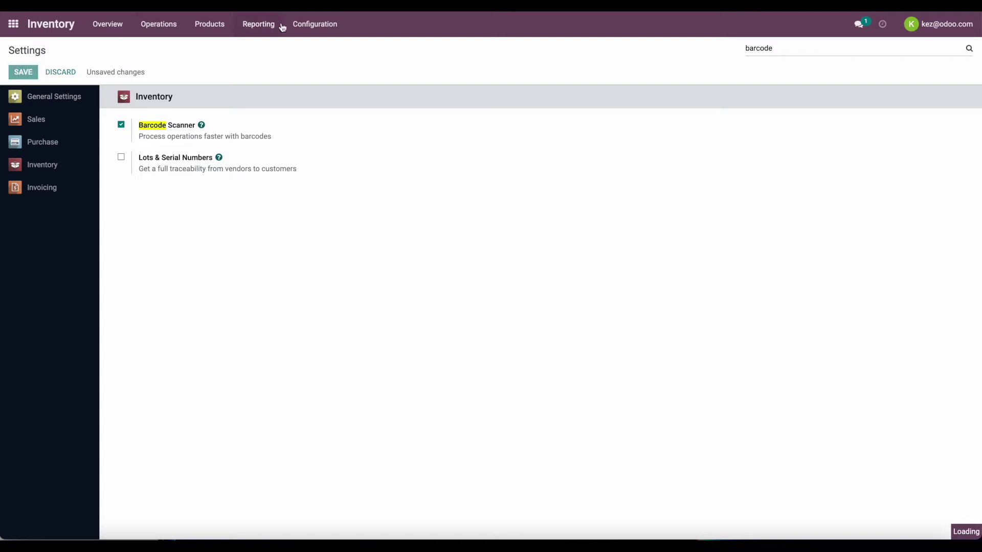
{"action": "left_click", "coordinate": [311, 97]}
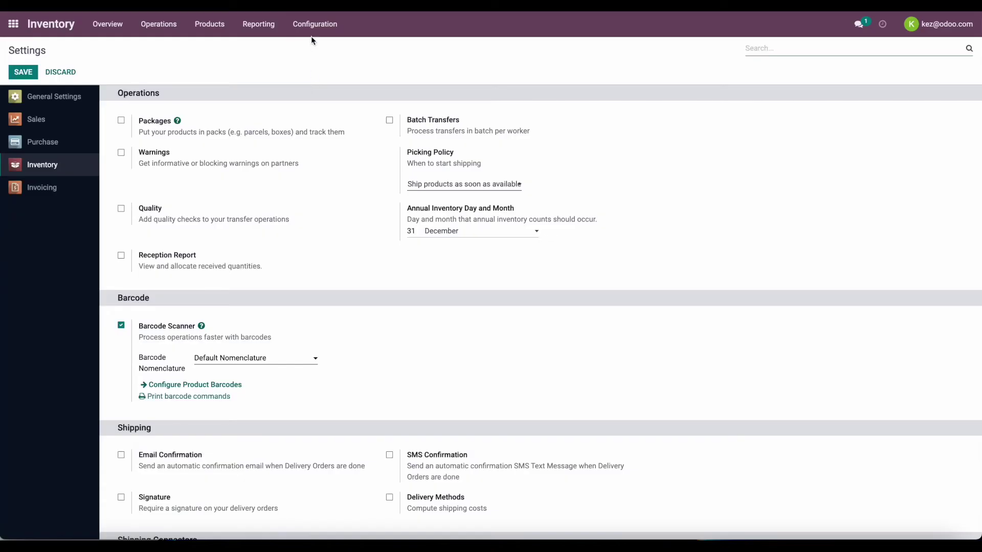
Open the WH/Stock location record, examine its barcode value, and return to the locations list.
{"action": "left_click", "coordinate": [313, 31]}
{"action": "left_click", "coordinate": [316, 93]}
{"action": "left_click", "coordinate": [208, 123]}
{"action": "left_click_drag", "start_coordinate": [303, 288], "coordinate": [181, 285]}
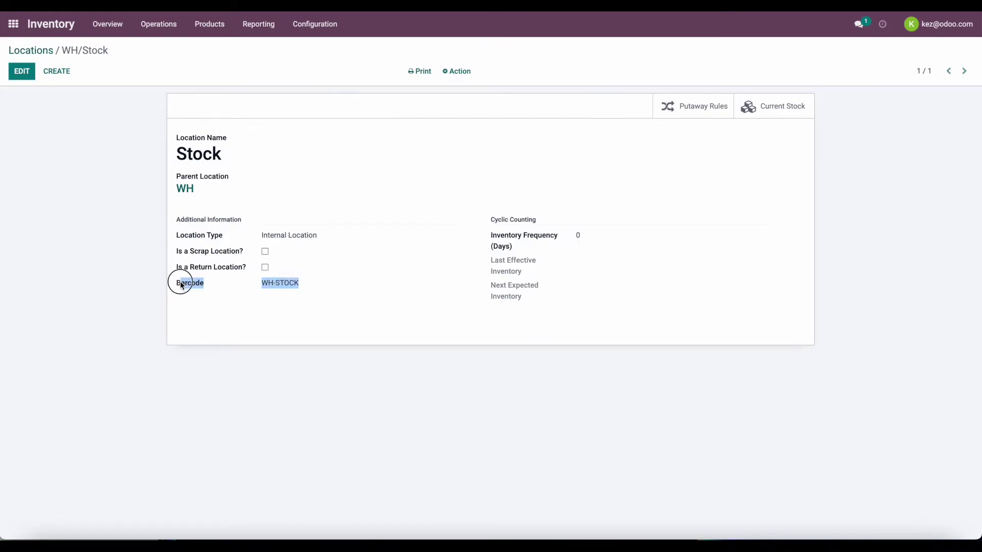
{"action": "left_click", "coordinate": [233, 286]}
{"action": "left_click_drag", "start_coordinate": [302, 288], "coordinate": [261, 290]}
{"action": "left_click", "coordinate": [240, 294]}
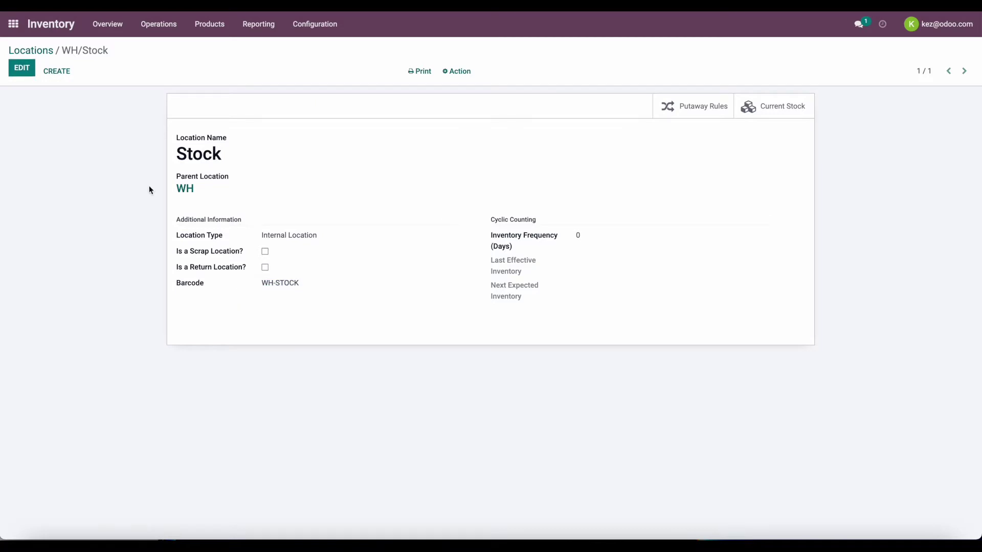
{"action": "left_click", "coordinate": [42, 52]}
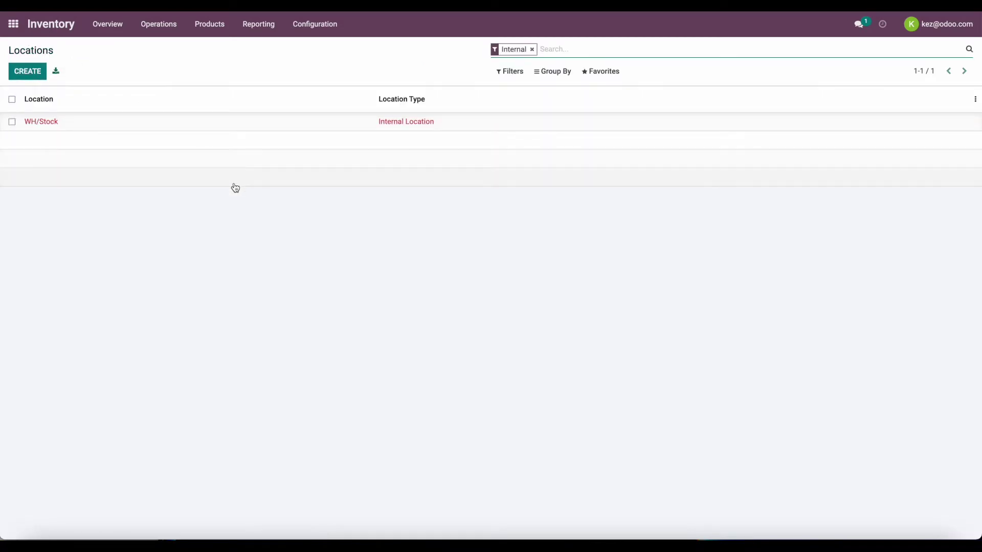
Switch back to the Excel sheet and widen the Parent Location column.
{"action": "left_click", "coordinate": [331, 545]}
{"action": "left_click", "coordinate": [252, 168]}
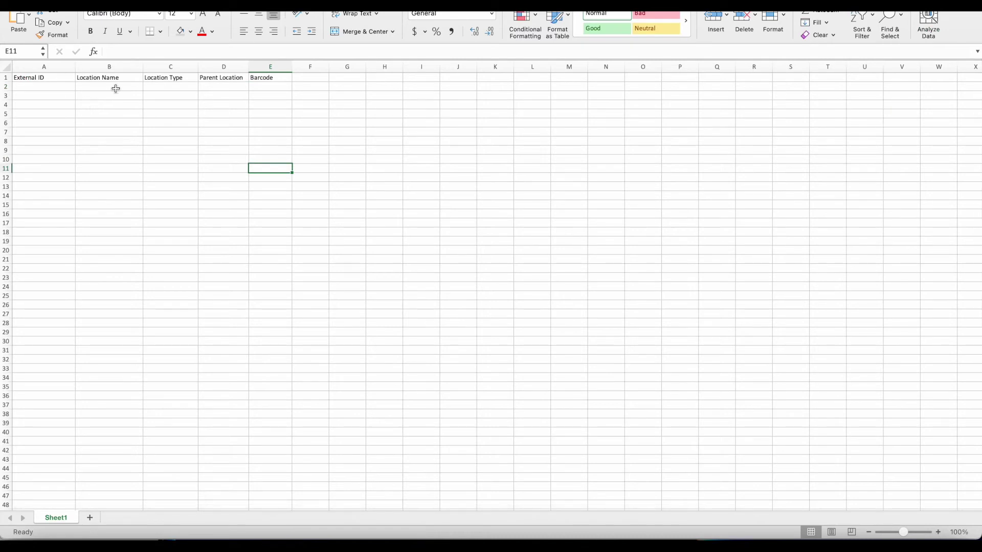
{"action": "left_click", "coordinate": [220, 88]}
{"action": "left_click_drag", "start_coordinate": [246, 70], "coordinate": [265, 71]}
Enter location_001 as the first external ID in A2.
{"action": "left_click", "coordinate": [53, 90]}
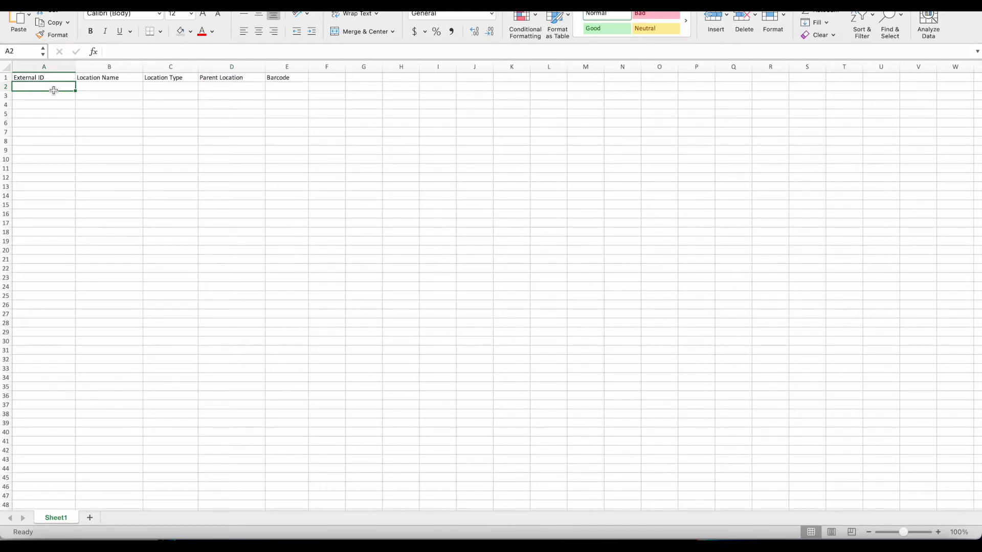
{"action": "type", "text": "Externa"}
{"action": "key", "text": "BackSpace"}
{"action": "key", "text": "BackSpace"}
{"action": "key", "text": "BackSpace"}
{"action": "key", "text": "BackSpace"}
{"action": "key", "text": "BackSpace"}
{"action": "key", "text": "BackSpace"}
{"action": "key", "text": "BackSpace"}
{"action": "type", "text": "location_001"}
Give the first record the location name A and the location type Internal Location in row 2.
{"action": "left_click", "coordinate": [106, 88]}
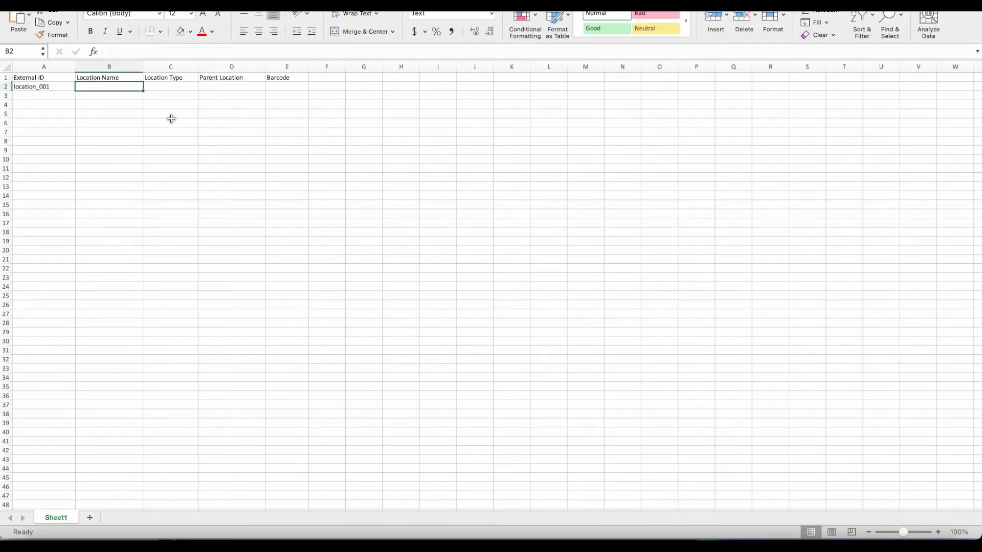
{"action": "type", "text": "A"}
{"action": "left_click", "coordinate": [160, 88]}
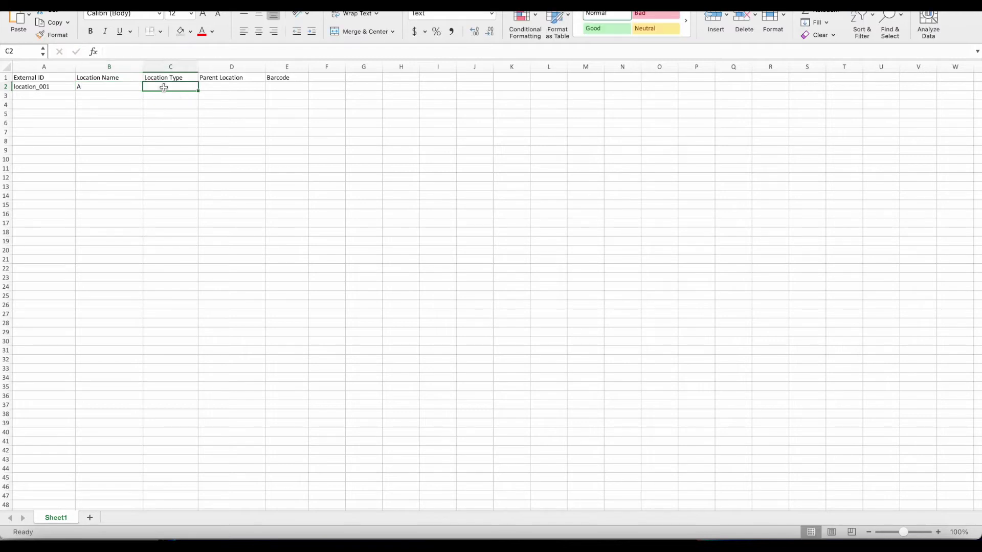
{"action": "type", "text": "Internal"}
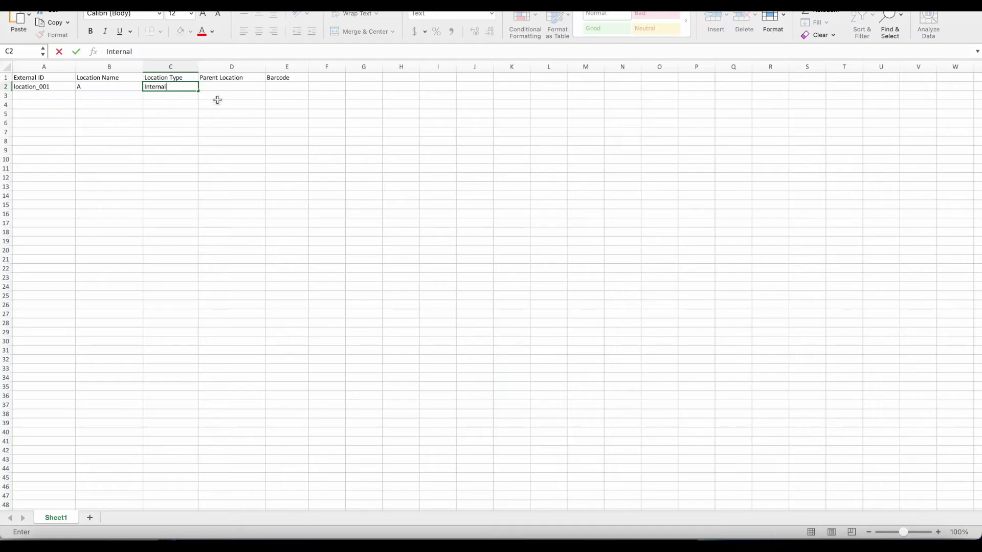
{"action": "type", "text": "Location"}
{"action": "key", "text": "Tab"}
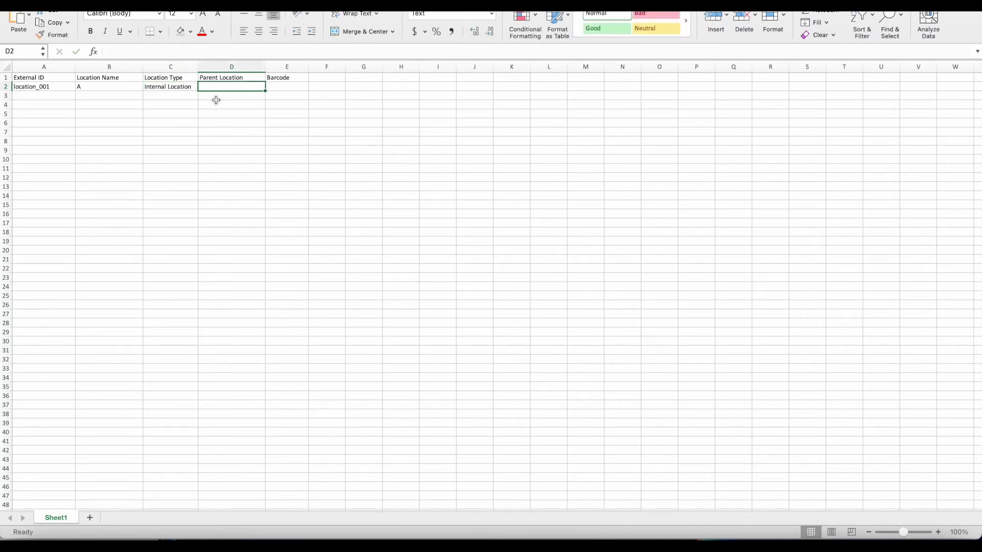
Enter WH/Stock as the parent location of location A in D2.
{"action": "left_click_drag", "start_coordinate": [125, 88], "coordinate": [123, 106]}
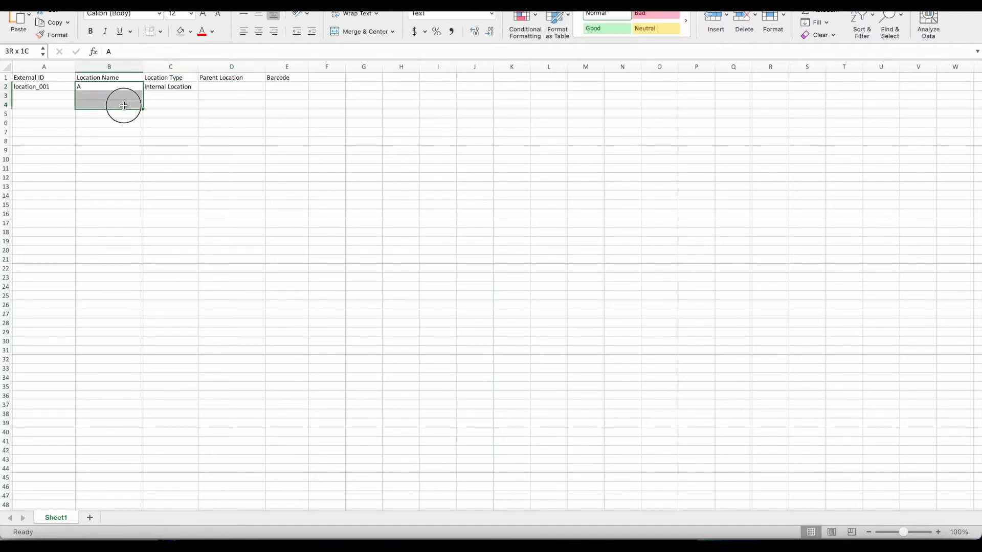
{"action": "left_click", "coordinate": [217, 87]}
{"action": "type", "text": "WH"}
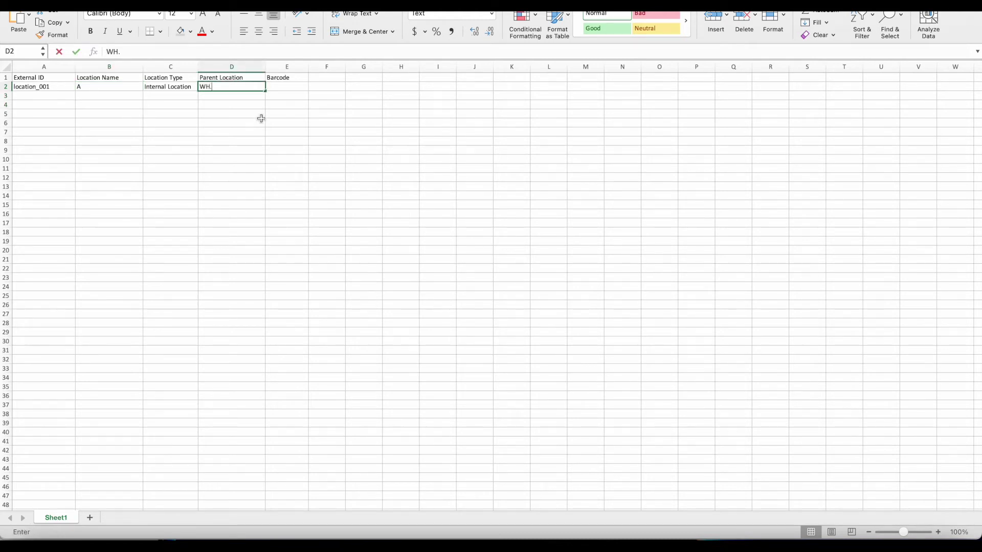
{"action": "type", "text": "/Stock"}
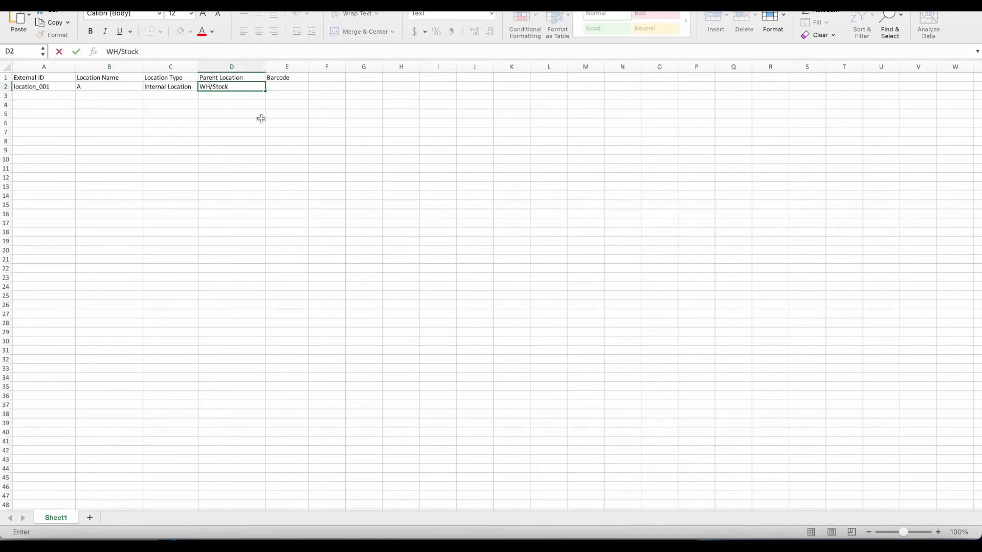
{"action": "key", "text": "Tab"}
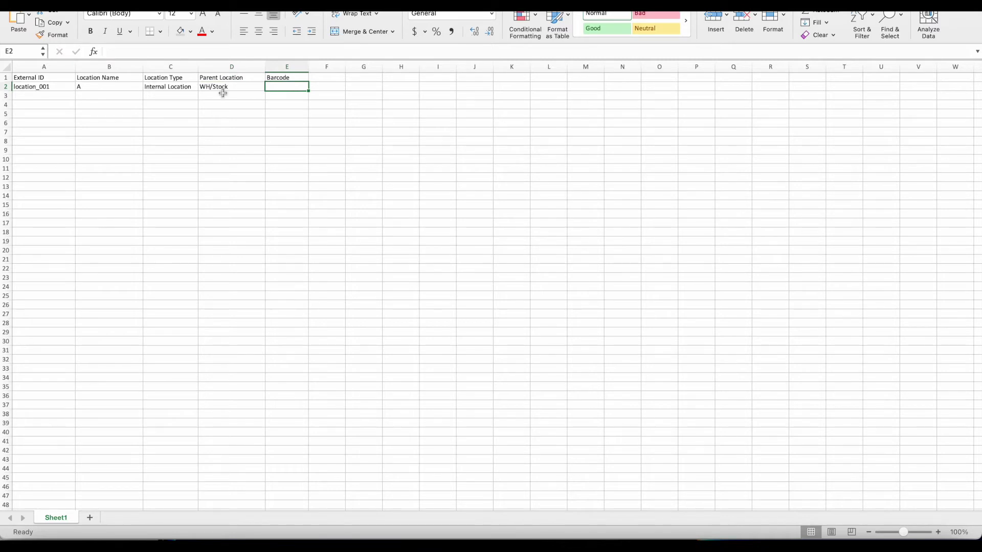
Enter B and C as the next two location names in B3:B4.
{"action": "left_click", "coordinate": [119, 102]}
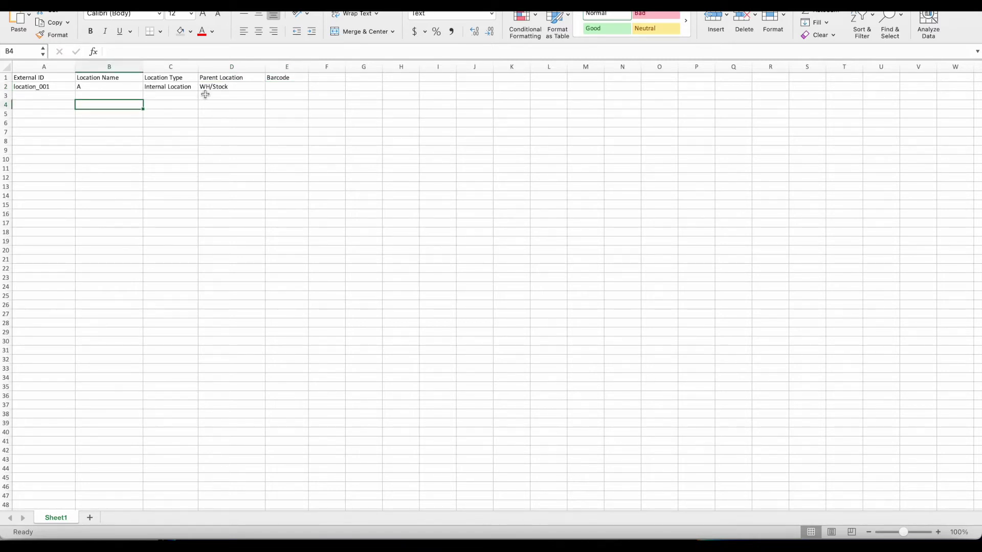
{"action": "left_click", "coordinate": [100, 95]}
{"action": "type", "text": "B"}
{"action": "key", "text": "Return"}
{"action": "type", "text": "C"}
Fill the external ID series from A2 down to location_021 in row 22.
{"action": "left_click", "coordinate": [58, 88]}
{"action": "left_click_drag", "start_coordinate": [76, 90], "coordinate": [75, 272]}
{"action": "left_click", "coordinate": [101, 150]}
{"action": "left_click", "coordinate": [105, 114]}
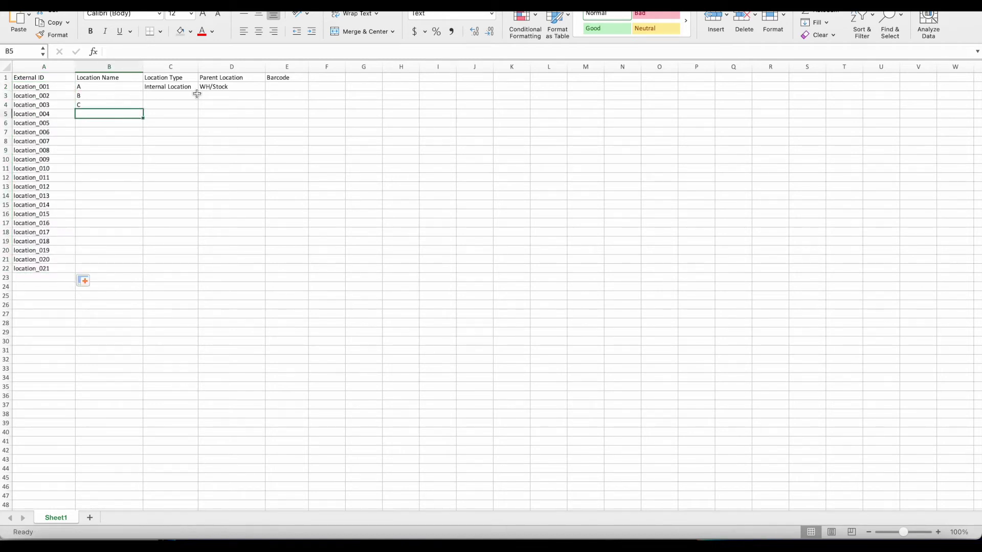
Fill Internal Location and WH/Stock down to row 4, and continue the Internal Location type down to row 22.
{"action": "left_click", "coordinate": [174, 96]}
{"action": "left_click", "coordinate": [182, 85]}
{"action": "mouse_move", "coordinate": [182, 85]}
{"action": "left_mouse_down"}
{"action": "mouse_move", "coordinate": [257, 92]}
{"action": "mouse_move", "coordinate": [264, 106]}
{"action": "left_mouse_up"}
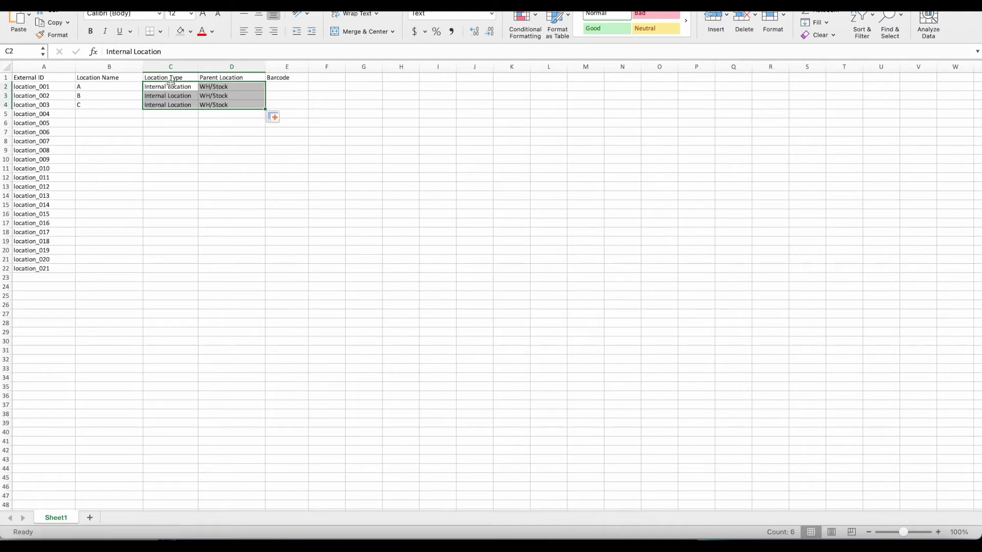
{"action": "left_click", "coordinate": [191, 104]}
{"action": "left_click_drag", "start_coordinate": [197, 110], "coordinate": [182, 268]}
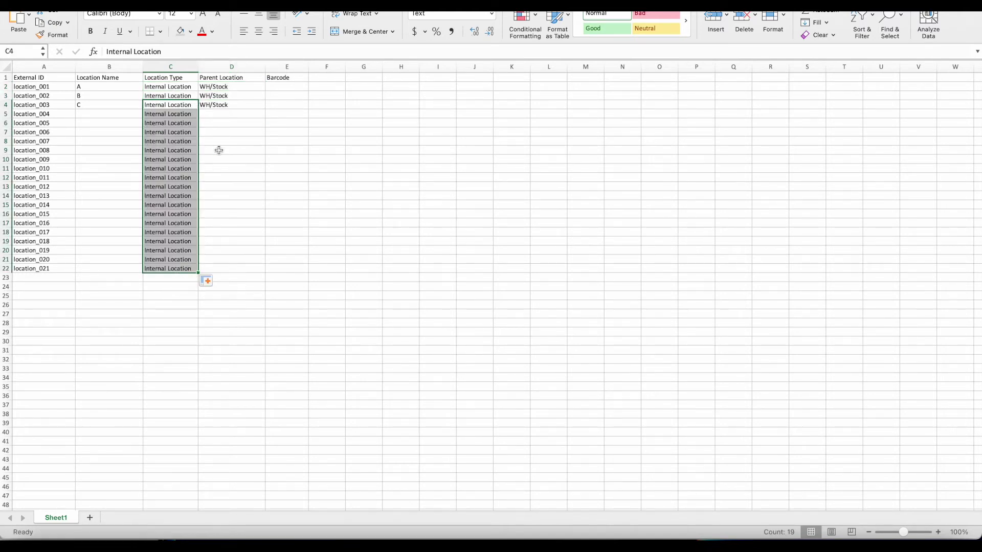
{"action": "left_click", "coordinate": [109, 110]}
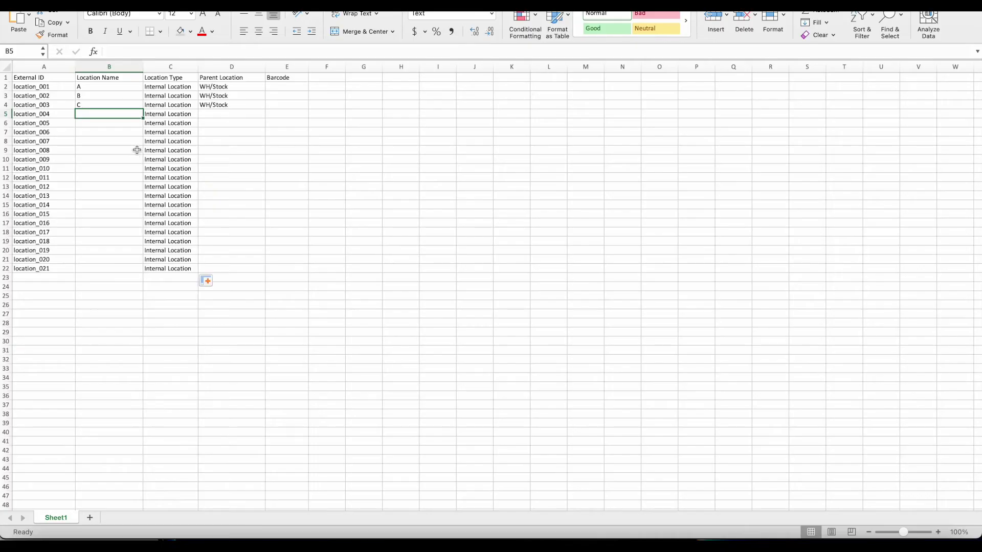
Apply the Text number format to the range A1:F26.
{"action": "key", "text": "super+a"}
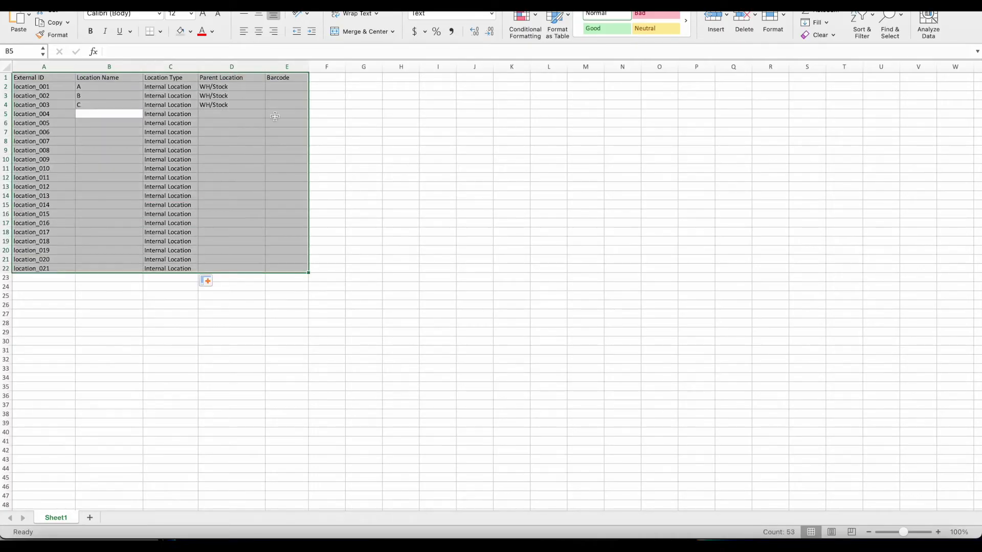
{"action": "left_click", "coordinate": [330, 376]}
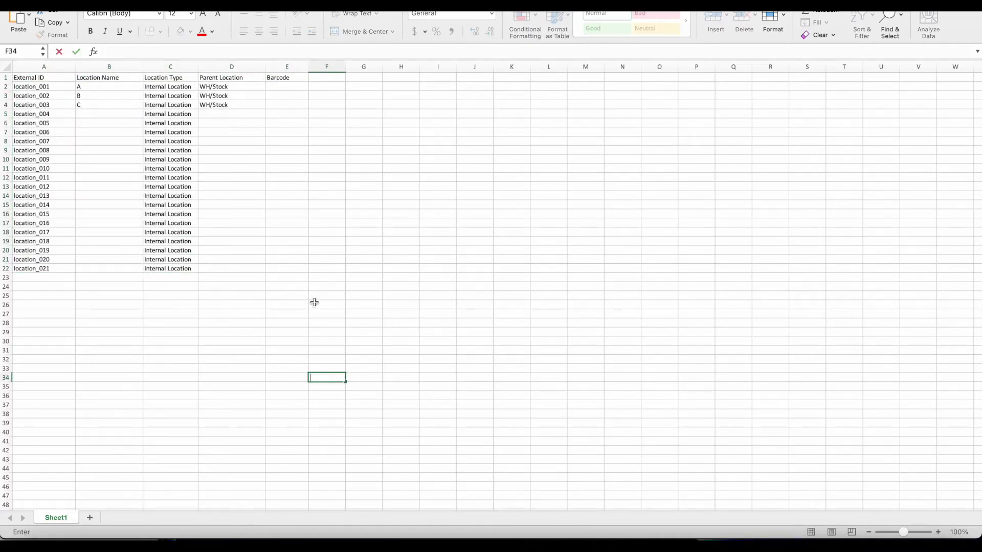
{"action": "left_click_drag", "start_coordinate": [319, 304], "coordinate": [10, 55]}
{"action": "left_click", "coordinate": [483, 15]}
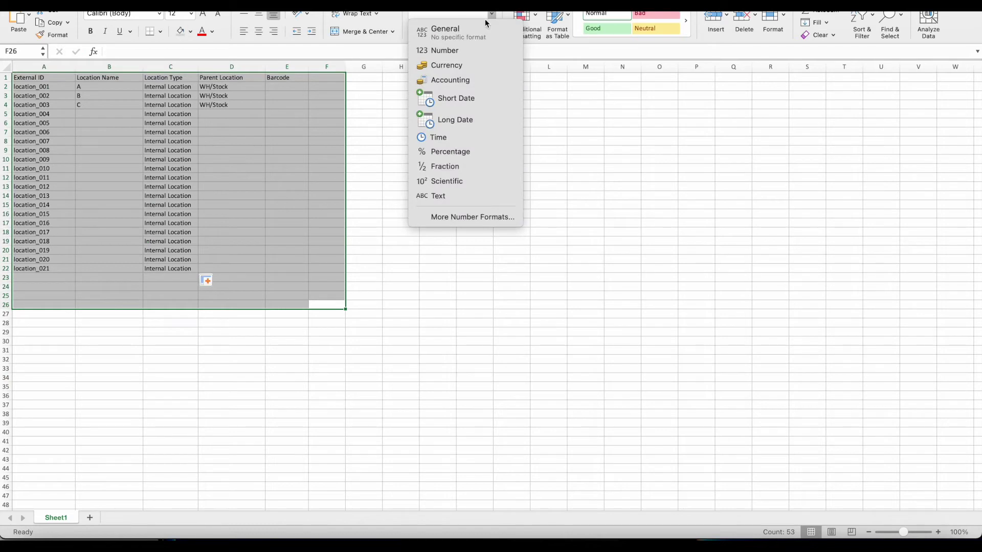
{"action": "left_click", "coordinate": [434, 189]}
{"action": "left_click", "coordinate": [378, 168]}
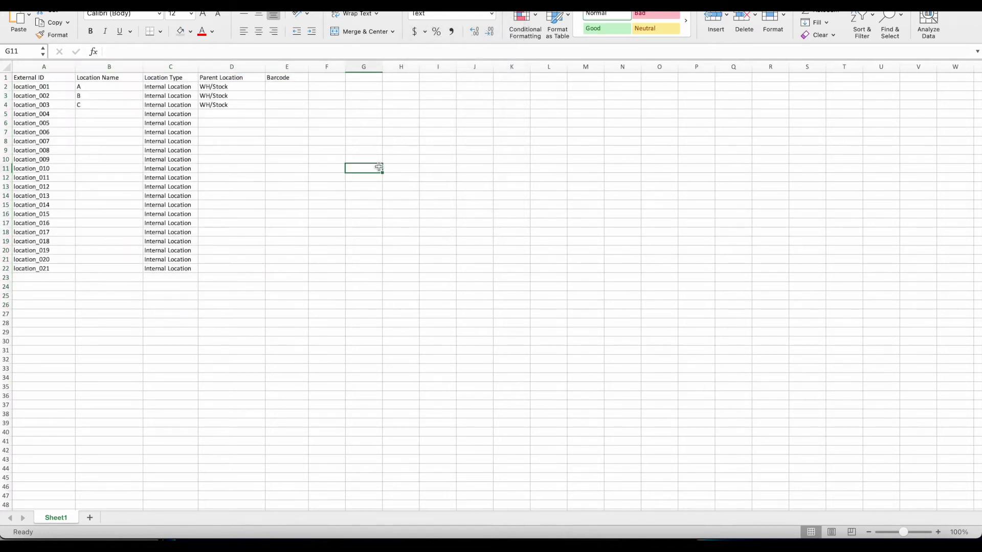
Enter the location names 01, 02 and 03 in B5:B7.
{"action": "left_click", "coordinate": [114, 113]}
{"action": "type", "text": "01"}
{"action": "key", "text": "Return"}
{"action": "type", "text": "02"}
{"action": "key", "text": "Return"}
{"action": "type", "text": "03"}
{"action": "key", "text": "Return"}
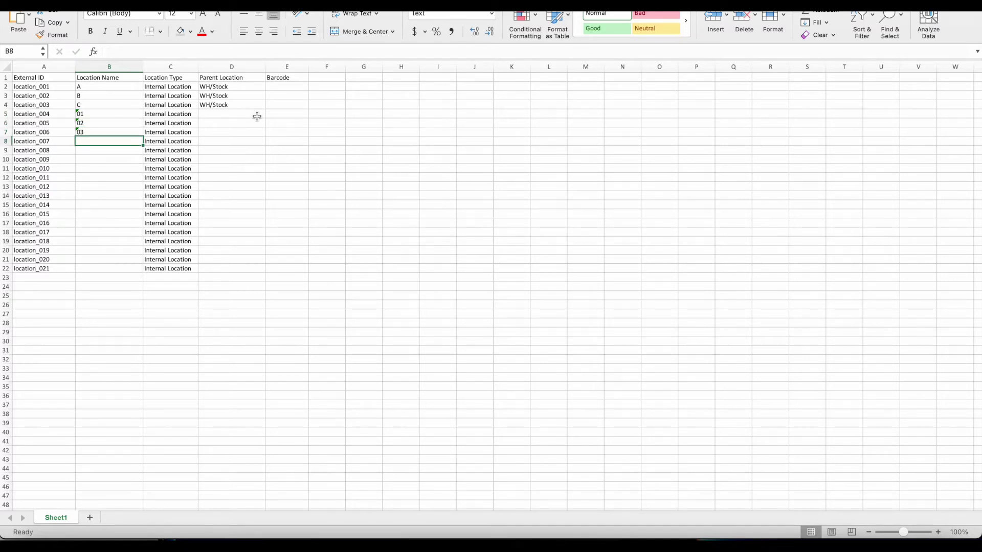
Repeat the location names 01, 02 and 03 twice more in B8:B13.
{"action": "type", "text": "01"}
{"action": "key", "text": "Return"}
{"action": "type", "text": "02"}
{"action": "key", "text": "Return"}
{"action": "type", "text": "03"}
{"action": "key", "text": "Return"}
{"action": "type", "text": "01"}
{"action": "key", "text": "Return"}
{"action": "type", "text": "02"}
{"action": "key", "text": "Return"}
{"action": "type", "text": "03"}
{"action": "key", "text": "Return"}
Enter WH/Stock/A as the parent location in D5 and copy it to D6:D7.
{"action": "left_click", "coordinate": [226, 115]}
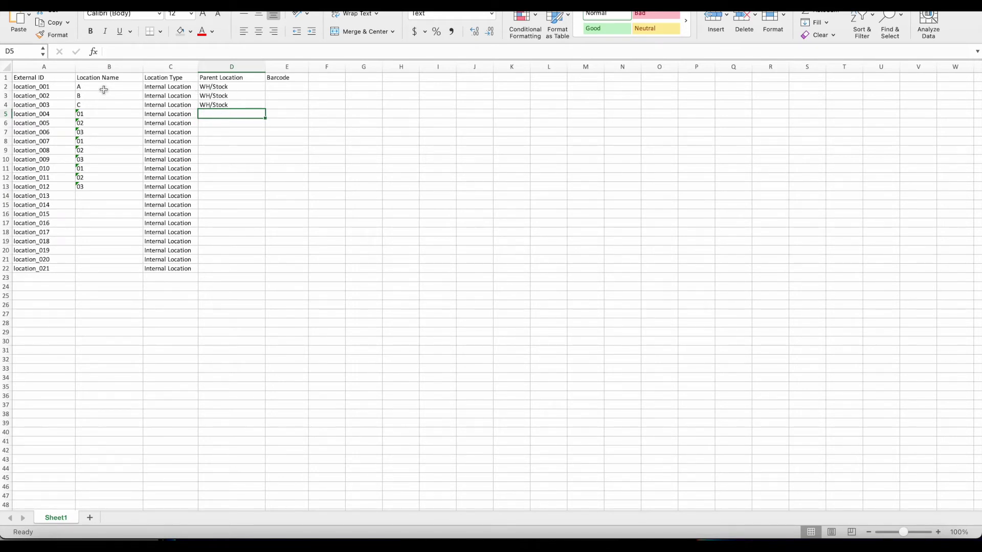
{"action": "type", "text": "WH/Stock"}
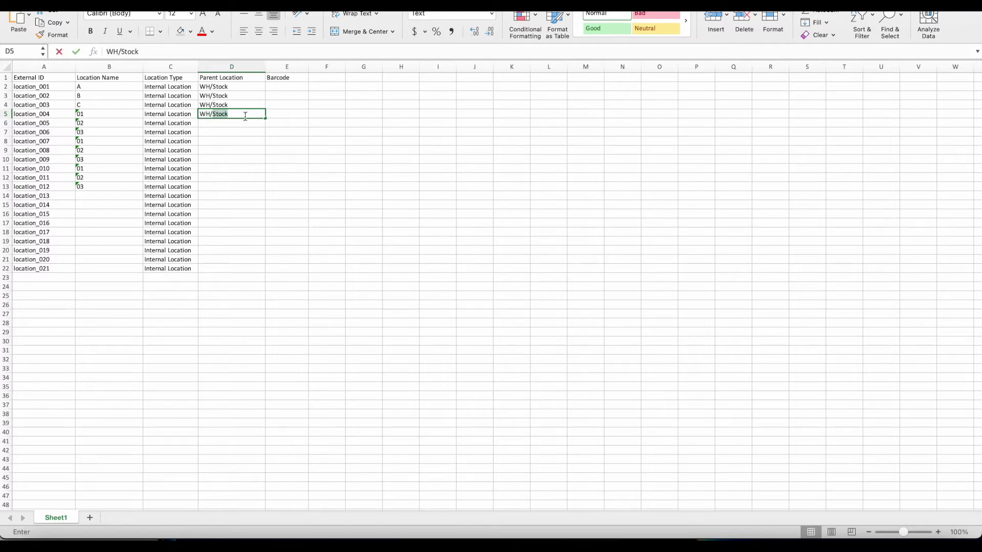
{"action": "key", "text": "Tab"}
{"action": "double_click", "coordinate": [245, 116]}
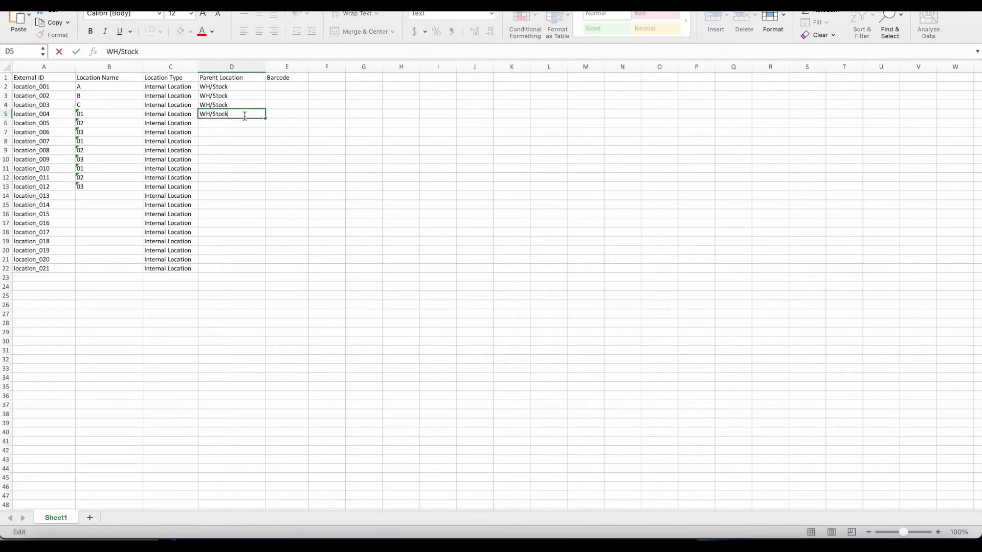
{"action": "type", "text": "/A"}
{"action": "key", "text": "Return"}
{"action": "key", "text": "super+c"}
{"action": "left_click", "coordinate": [240, 134], "text": "shift"}
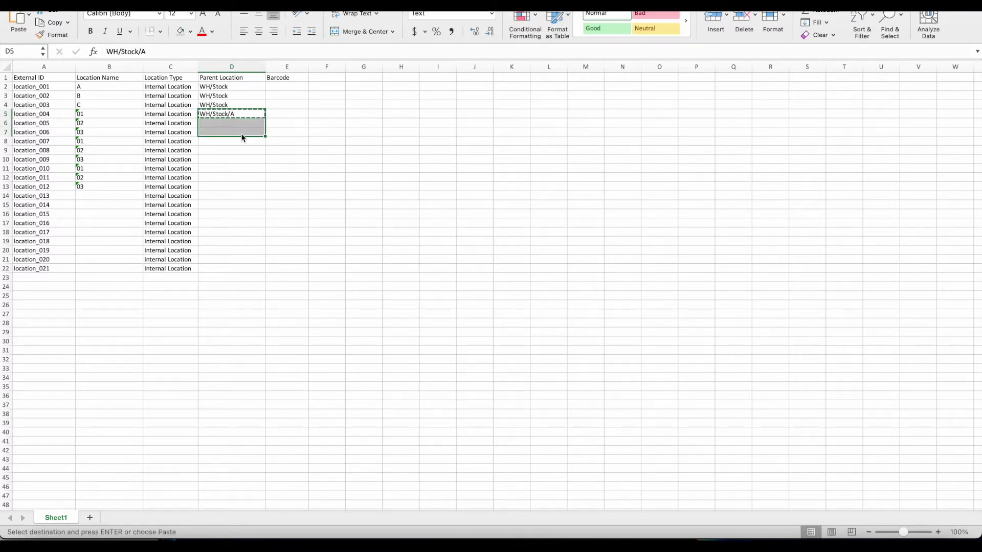
{"action": "key", "text": "super+v"}
Enter WH/Stock/B as the parent location in D8 and copy it to D9:D10.
{"action": "left_click", "coordinate": [241, 142]}
{"action": "type", "text": "WH/Stock/B"}
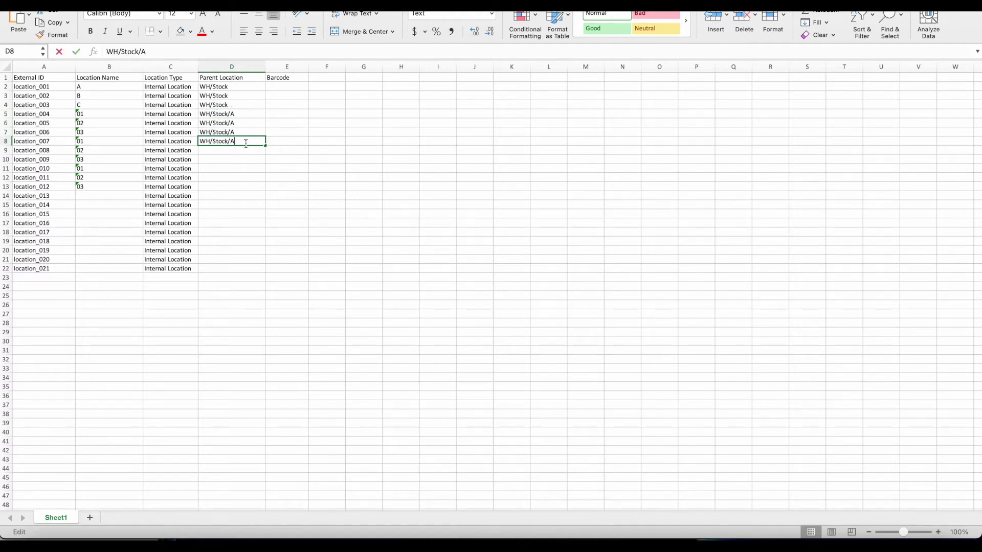
{"action": "key", "text": "Return"}
{"action": "key", "text": "super+c"}
{"action": "left_click", "coordinate": [246, 160], "text": "shift"}
{"action": "key", "text": "super+v"}
Enter WH/Stock/C as the parent location in D11 and copy it to D12:D13.
{"action": "left_click", "coordinate": [246, 172]}
{"action": "type", "text": "WH/Stock/B"}
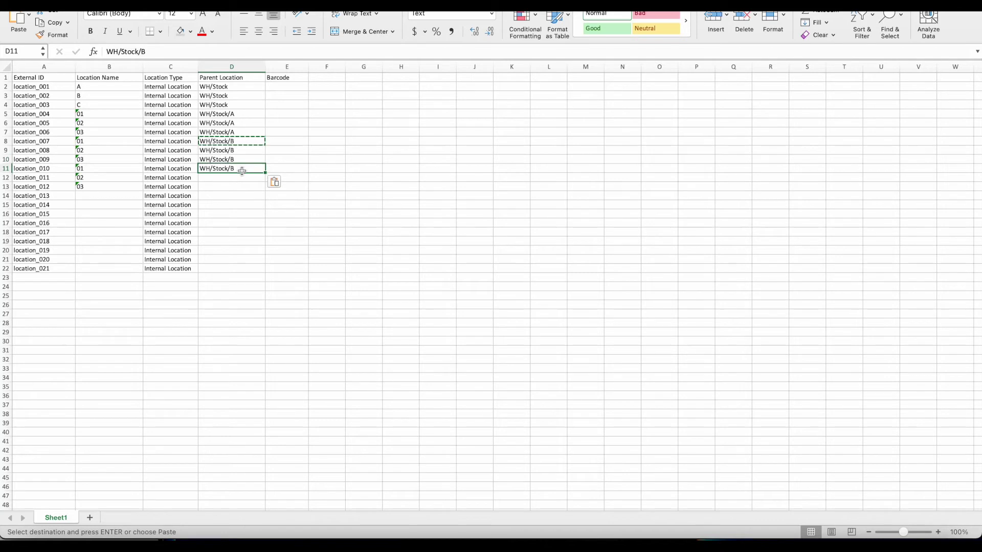
{"action": "key", "text": "BackSpace"}
{"action": "type", "text": "C"}
{"action": "key", "text": "ctrl+Return"}
{"action": "key", "text": "super+c"}
{"action": "left_click", "coordinate": [242, 187], "text": "shift"}
{"action": "key", "text": "super+v"}
{"action": "left_click", "coordinate": [230, 196]}
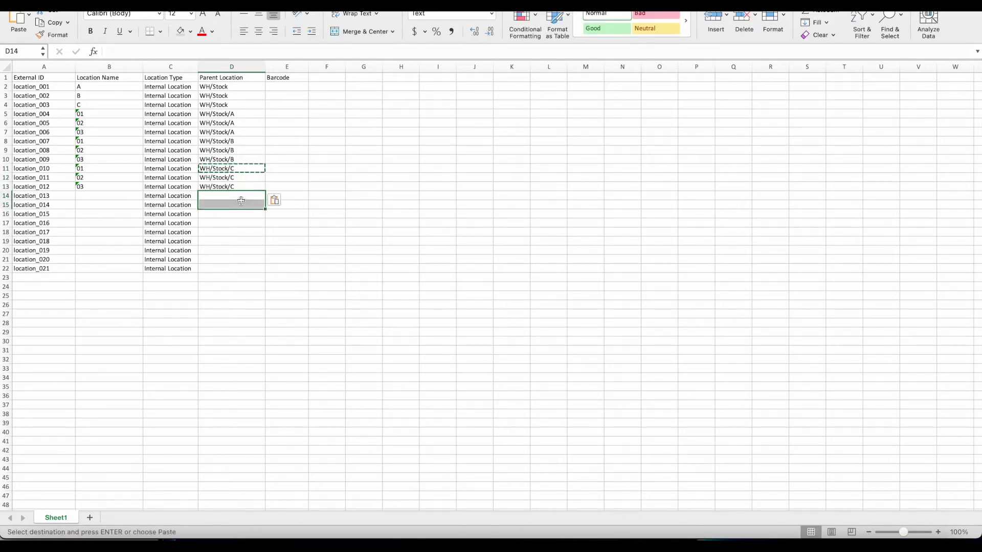
Enter the location names A, B and C in B14:B16.
{"action": "left_click", "coordinate": [116, 199]}
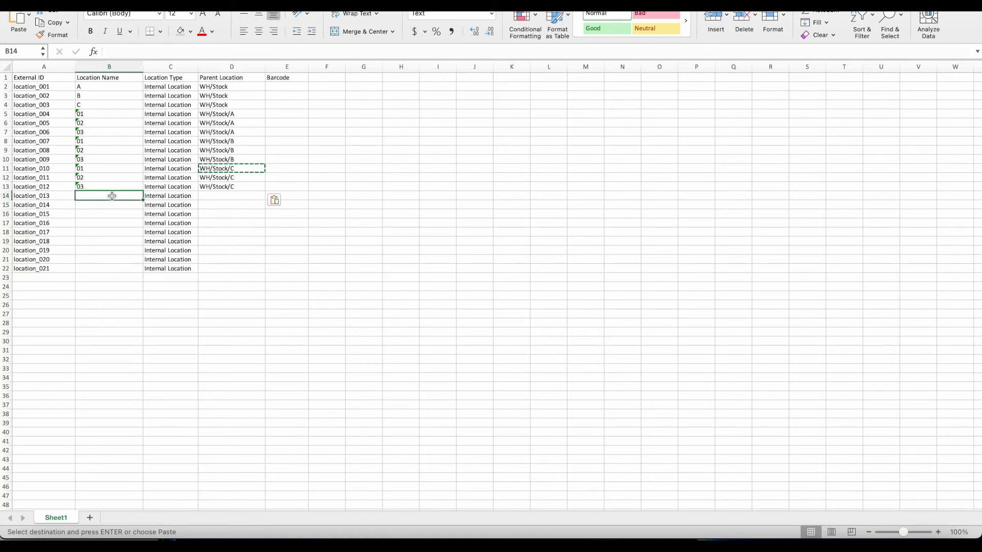
{"action": "double_click", "coordinate": [112, 196]}
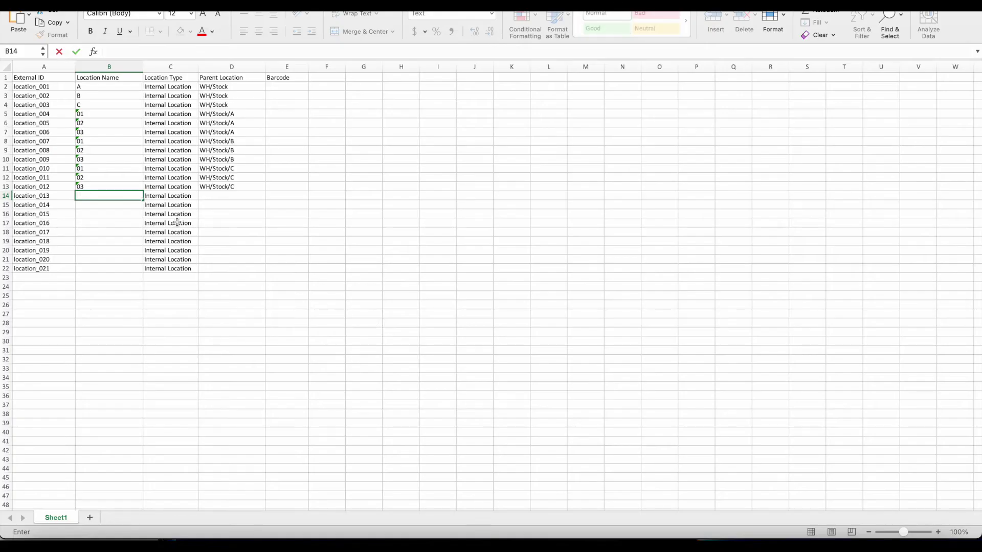
{"action": "key", "text": "Escape"}
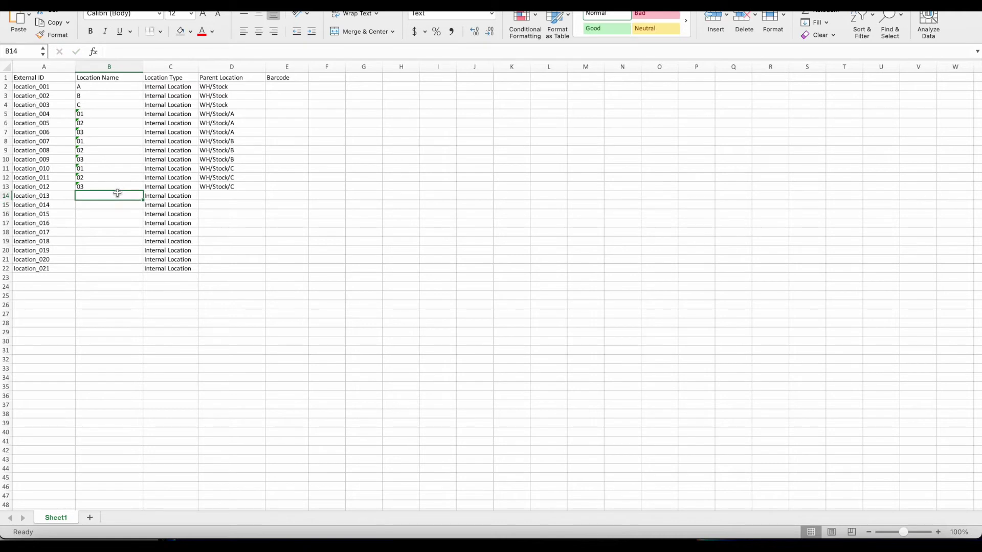
{"action": "type", "text": "A"}
{"action": "key", "text": "Return"}
{"action": "type", "text": "B"}
{"action": "key", "text": "Return"}
{"action": "type", "text": "C"}
{"action": "key", "text": "Return"}
Copy the location names in B14:B16 to B17:B19 and B20:B22.
{"action": "left_click", "coordinate": [116, 210], "text": "shift"}
{"action": "key", "text": "ctrl+c"}
{"action": "left_click", "coordinate": [105, 224]}
{"action": "key", "text": "ctrl+v"}
{"action": "left_click", "coordinate": [101, 253]}
{"action": "key", "text": "ctrl+v"}
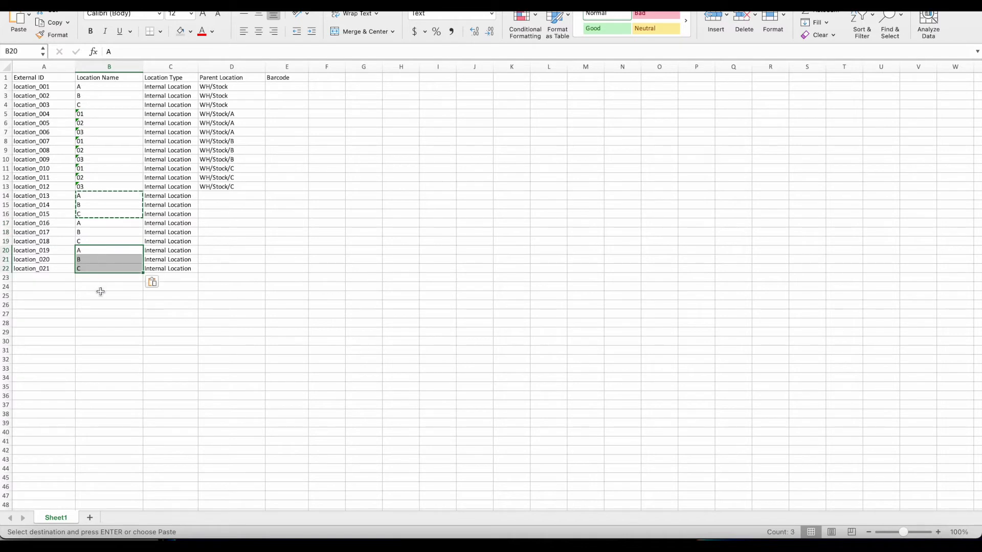
{"action": "left_click", "coordinate": [100, 292]}
{"action": "left_click", "coordinate": [97, 115]}
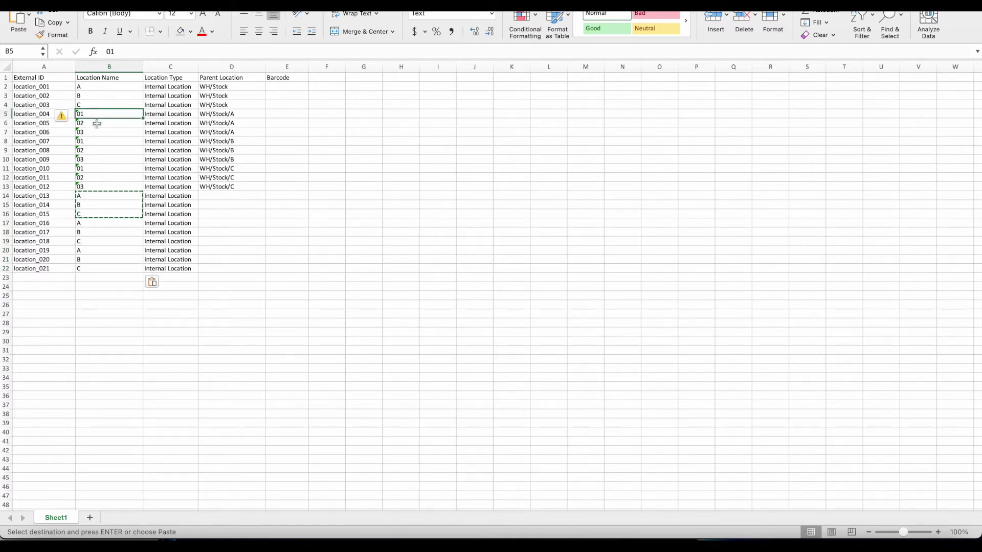
{"action": "left_click", "coordinate": [106, 123]}
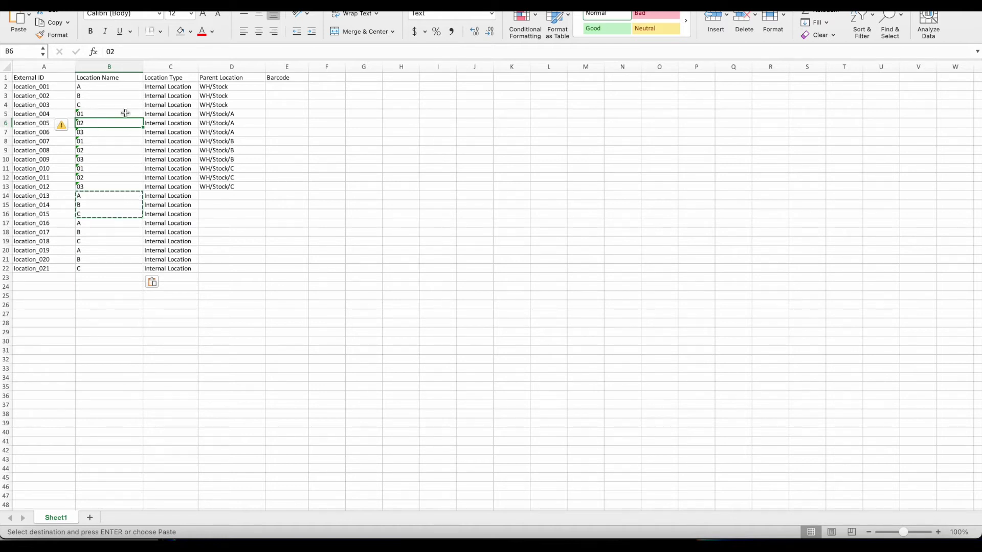
Set the parent location of rows 14 to 16 to WH/Stock/A/01, starting from a copy of D5.
{"action": "left_click", "coordinate": [210, 113]}
{"action": "key", "text": "ctrl+c"}
{"action": "left_click", "coordinate": [215, 197]}
{"action": "key", "text": "ctrl+v"}
{"action": "double_click", "coordinate": [262, 198]}
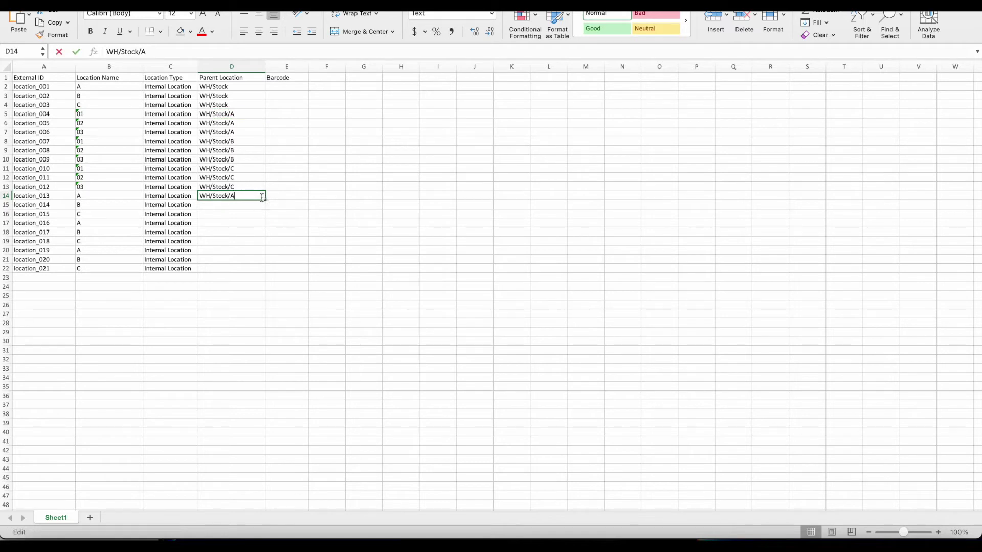
{"action": "type", "text": "/01"}
{"action": "key", "text": "Return"}
{"action": "left_click", "coordinate": [259, 196]}
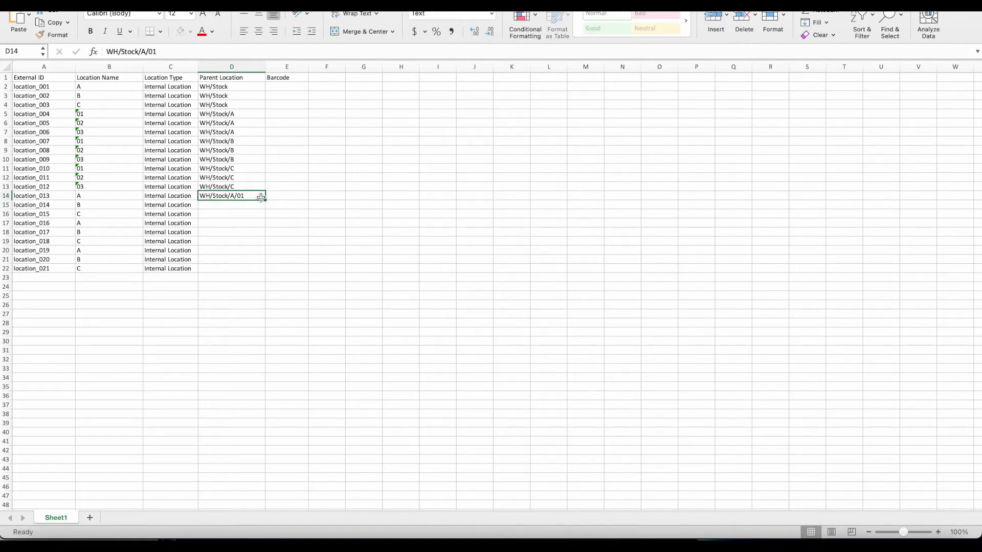
{"action": "key", "text": "ctrl+c"}
{"action": "left_click", "coordinate": [252, 215], "text": "shift"}
{"action": "key", "text": "ctrl+v"}
Set the parent location of rows 17 to 19 to WH/Stock/A/02.
{"action": "left_click", "coordinate": [247, 223]}
{"action": "double_click", "coordinate": [252, 224]}
{"action": "key", "text": "ctrl+v"}
{"action": "key", "text": "BackSpace"}
{"action": "type", "text": "2"}
{"action": "key", "text": "Return"}
{"action": "left_click", "coordinate": [253, 224]}
{"action": "key", "text": "ctrl+c"}
{"action": "left_click_drag", "start_coordinate": [252, 233], "coordinate": [252, 244]}
{"action": "key", "text": "ctrl+v"}
Set the parent location of rows 20 to 22 to WH/Stock/A/03.
{"action": "left_click", "coordinate": [257, 250]}
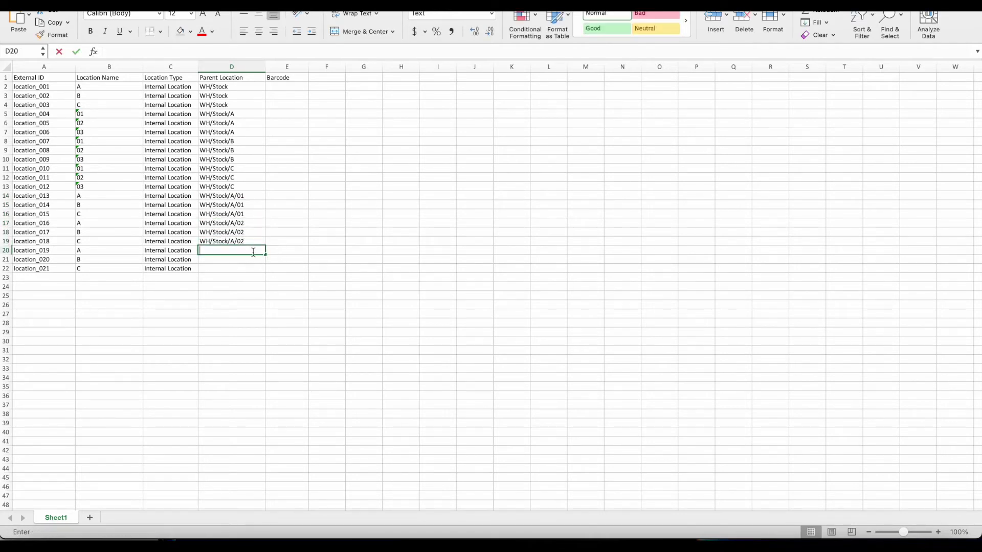
{"action": "double_click", "coordinate": [257, 251]}
{"action": "key", "text": "ctrl+v"}
{"action": "key", "text": "Return"}
{"action": "left_click", "coordinate": [256, 250]}
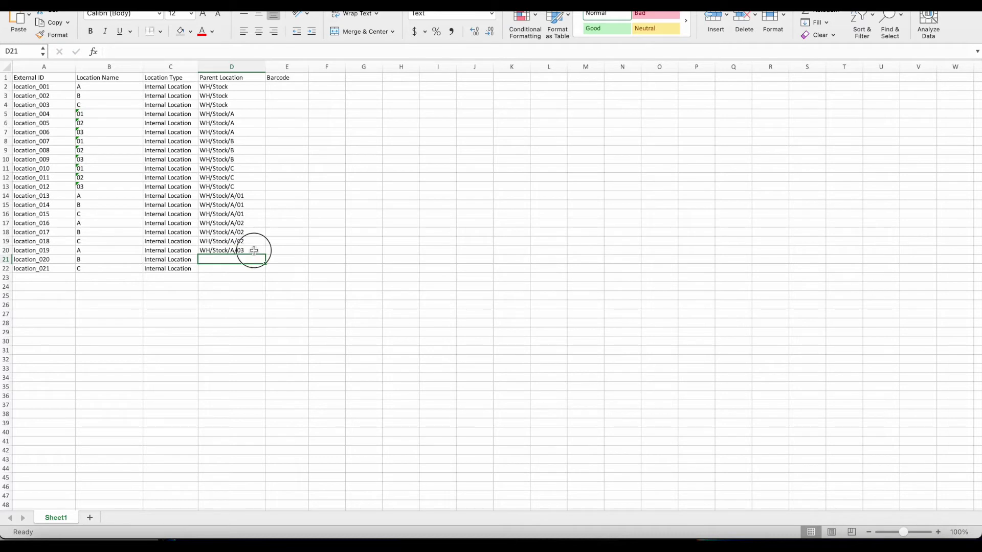
{"action": "key", "text": "ctrl+c"}
{"action": "left_click_drag", "start_coordinate": [250, 260], "coordinate": [250, 269]}
{"action": "key", "text": "ctrl+v"}
{"action": "left_click", "coordinate": [252, 285]}
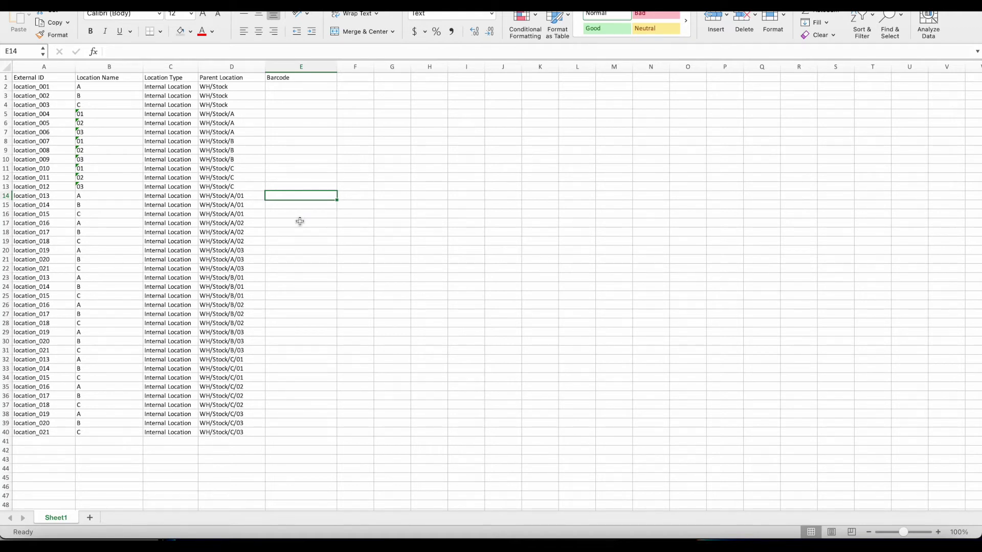
Paste the barcodes A-01-A through C-03-C into the Barcode column from E14 to E40.
{"action": "key", "text": "ctrl+v"}
{"action": "left_click", "coordinate": [356, 196]}
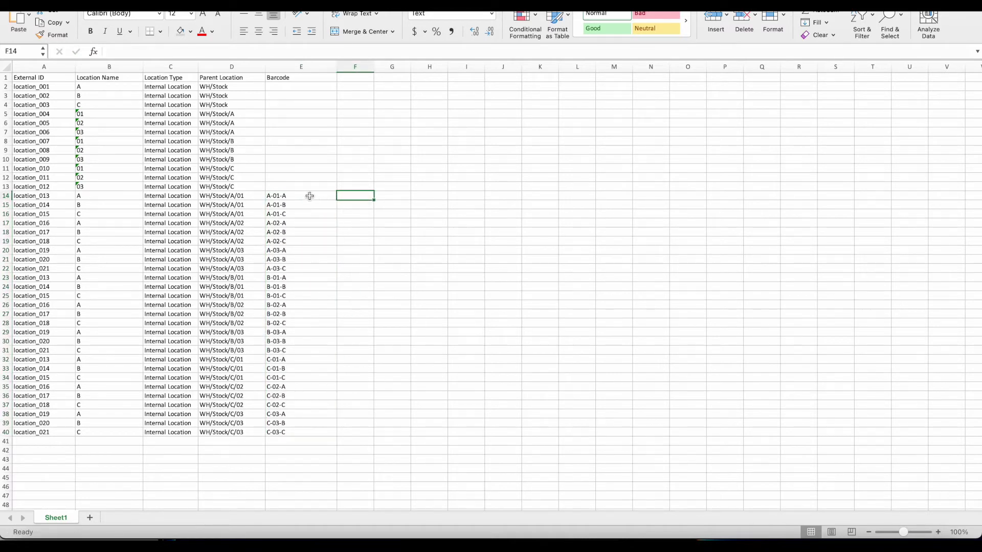
{"action": "left_click", "coordinate": [380, 354]}
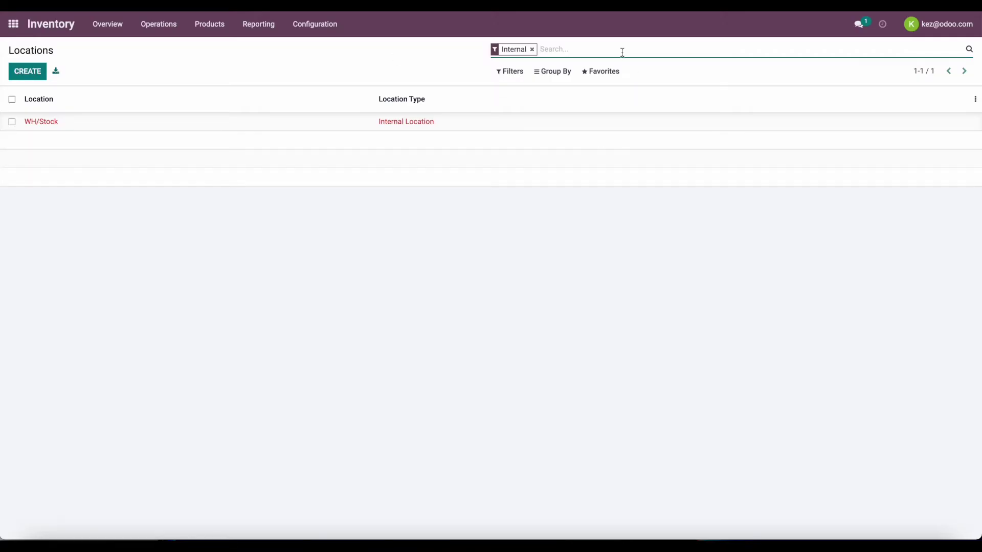
In Odoo's Locations list, import the records from Book4.xlsx, testing the file before running the import.
{"action": "left_click", "coordinate": [600, 71]}
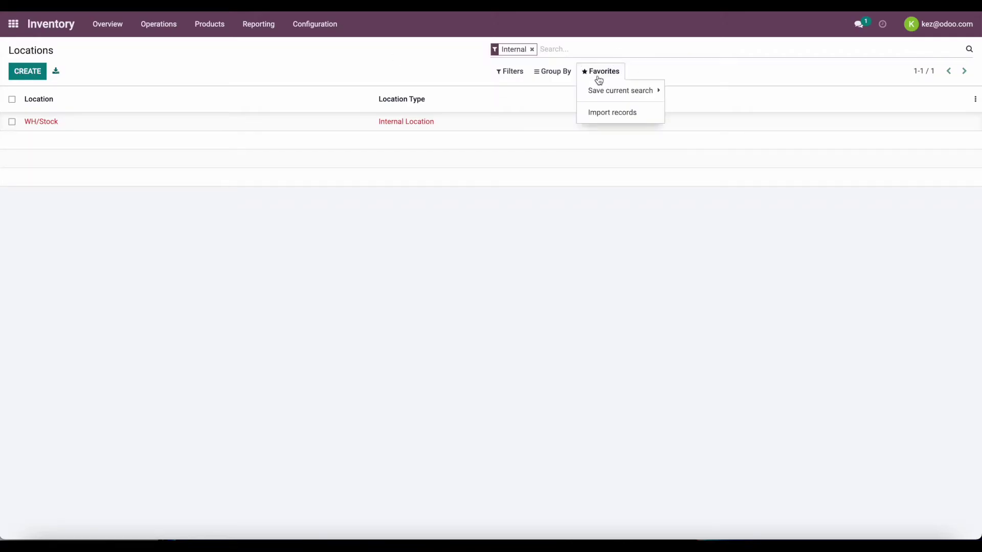
{"action": "left_click", "coordinate": [602, 110]}
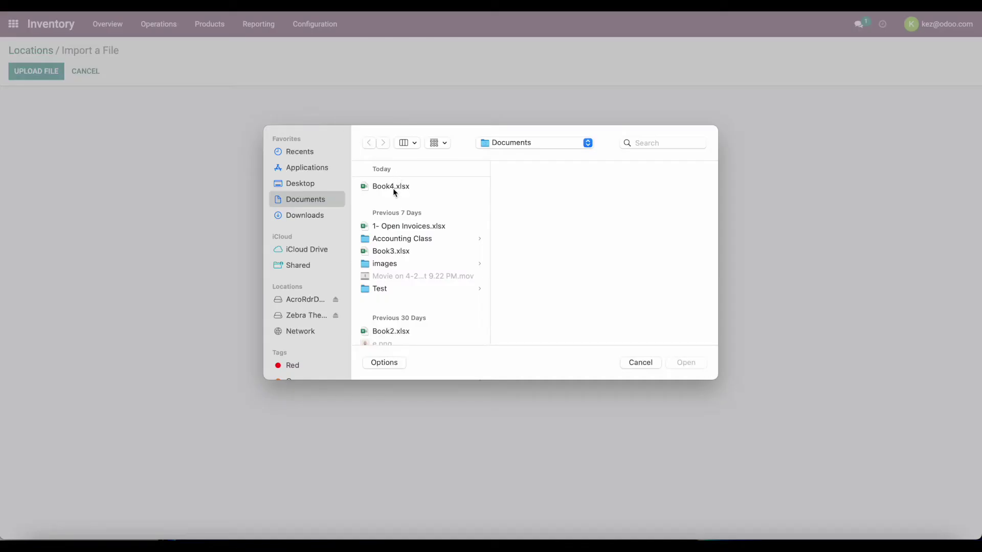
{"action": "double_click", "coordinate": [393, 187]}
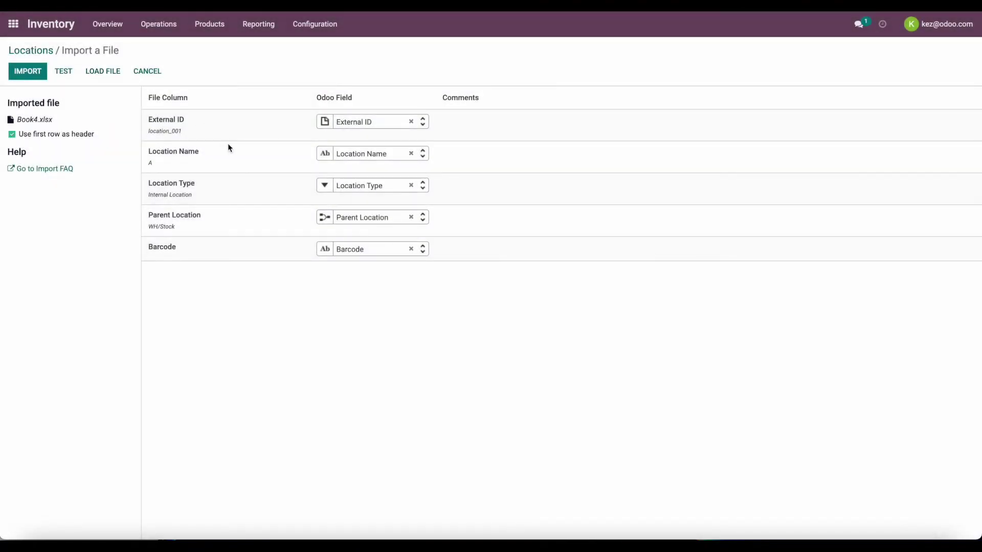
{"action": "left_click", "coordinate": [63, 71]}
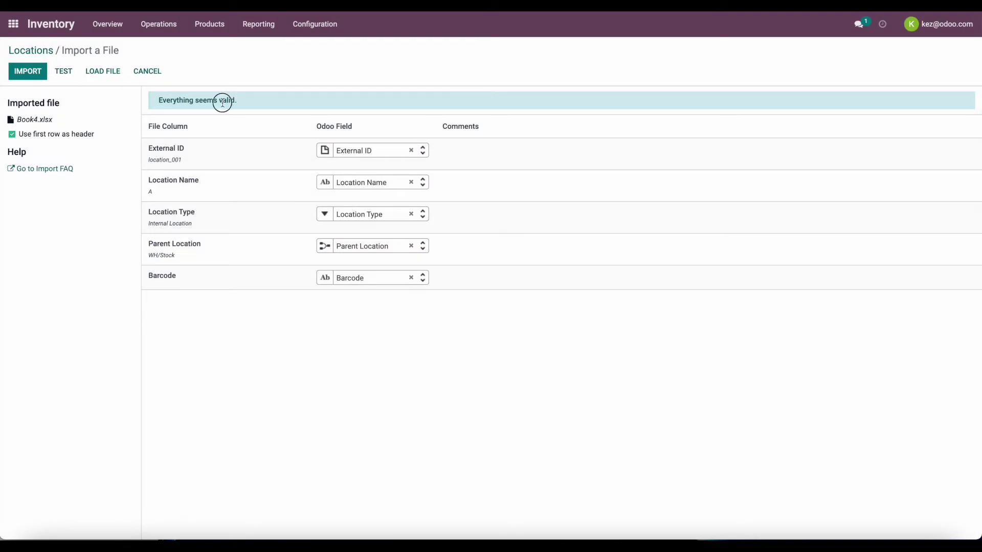
{"action": "left_click", "coordinate": [27, 71]}
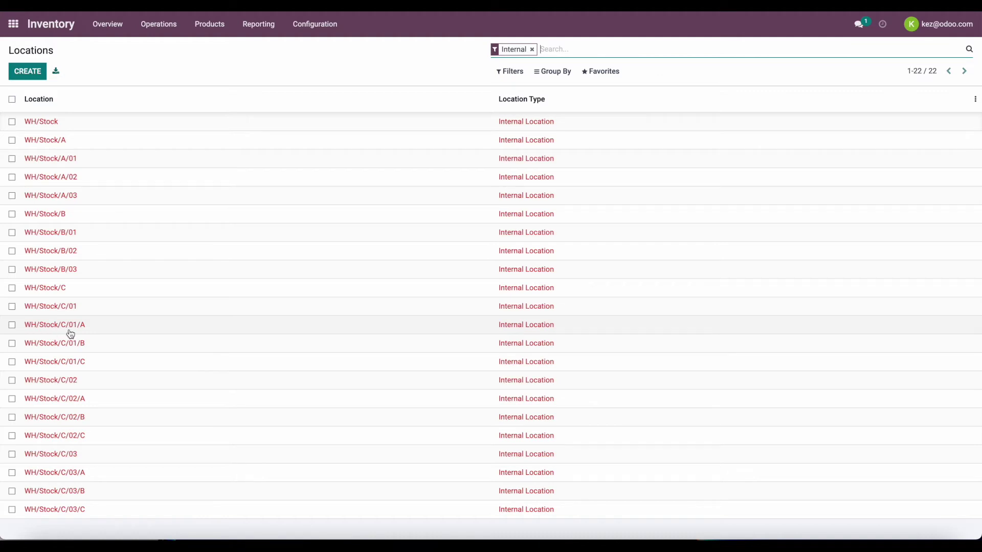
Open location WH/Stock/C/01/A and check its barcode, location type and parent location.
{"action": "left_click", "coordinate": [97, 328]}
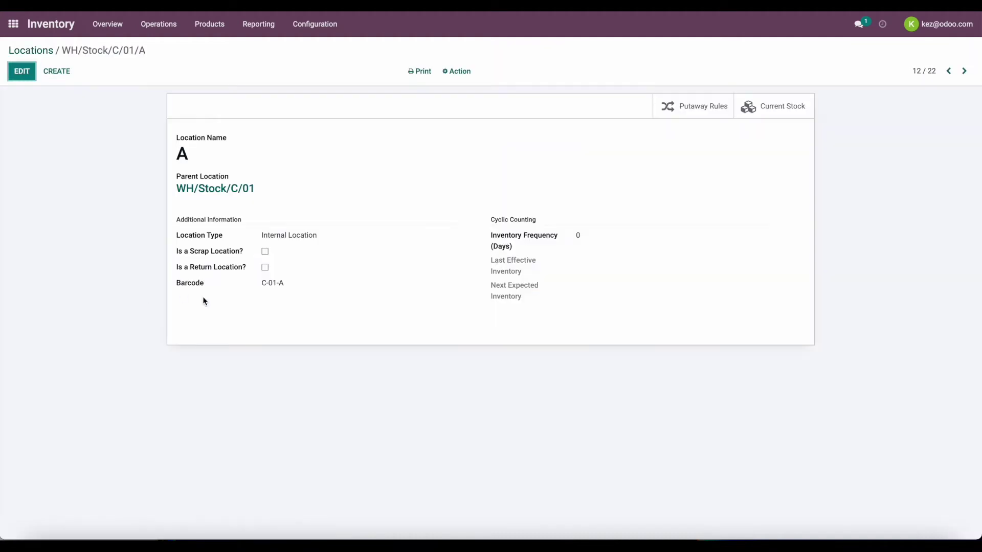
{"action": "left_click_drag", "start_coordinate": [306, 285], "coordinate": [249, 284]}
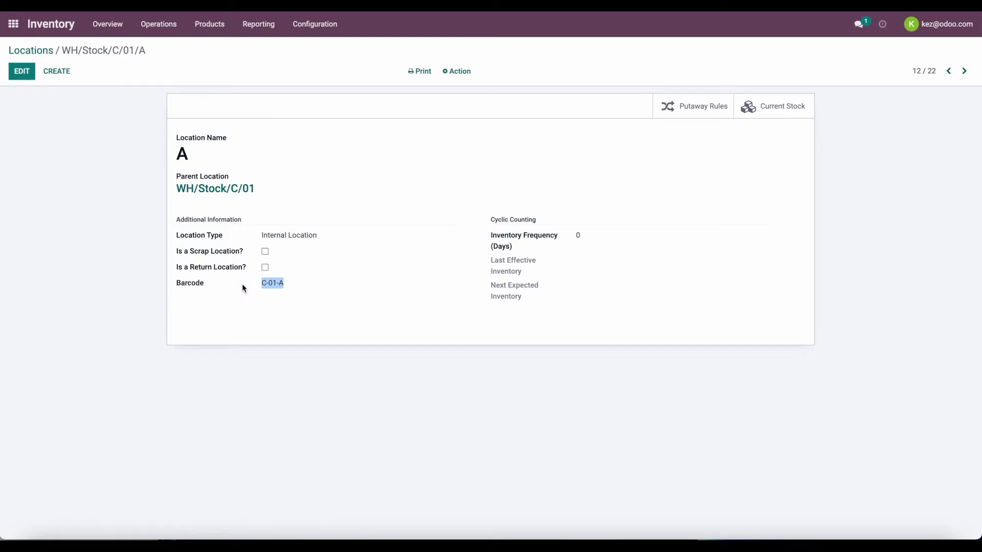
{"action": "left_click_drag", "start_coordinate": [330, 235], "coordinate": [252, 235]}
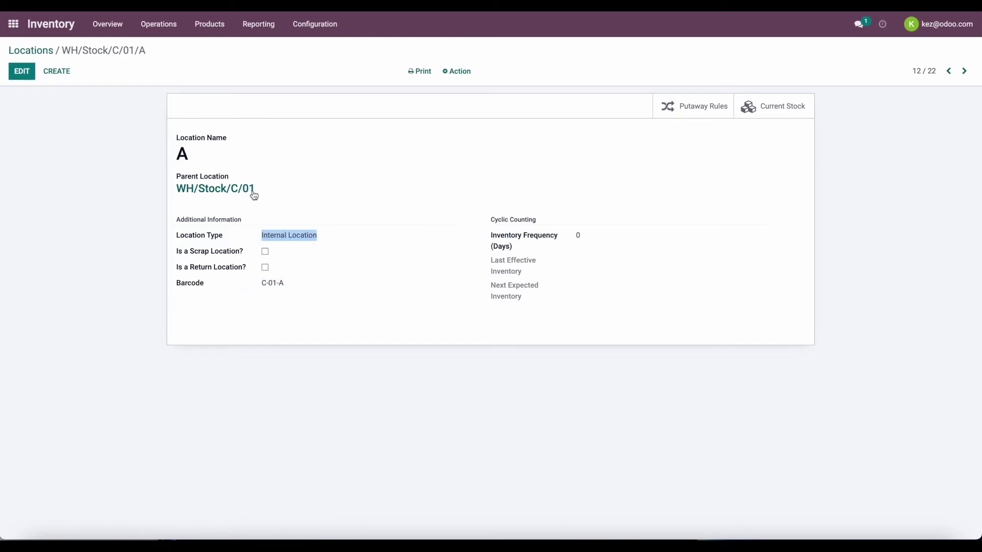
{"action": "left_click_drag", "start_coordinate": [269, 189], "coordinate": [173, 188]}
{"action": "left_click", "coordinate": [146, 200]}
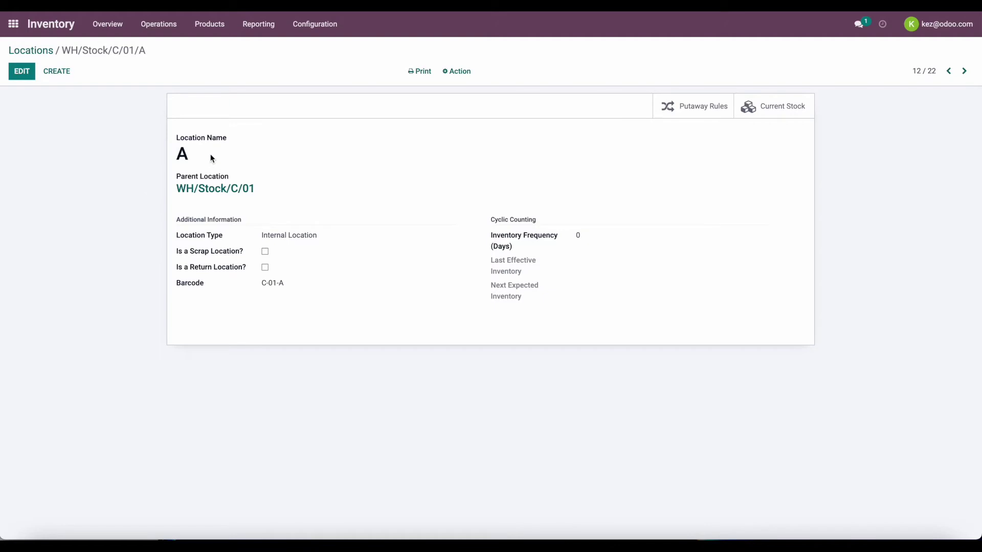
Create a product named Hammer with a cost of 5, a sales price of 10 and no customer tax.
{"action": "left_click", "coordinate": [217, 30]}
{"action": "left_click", "coordinate": [214, 45]}
{"action": "left_click", "coordinate": [24, 70]}
{"action": "type", "text": "Hammer"}
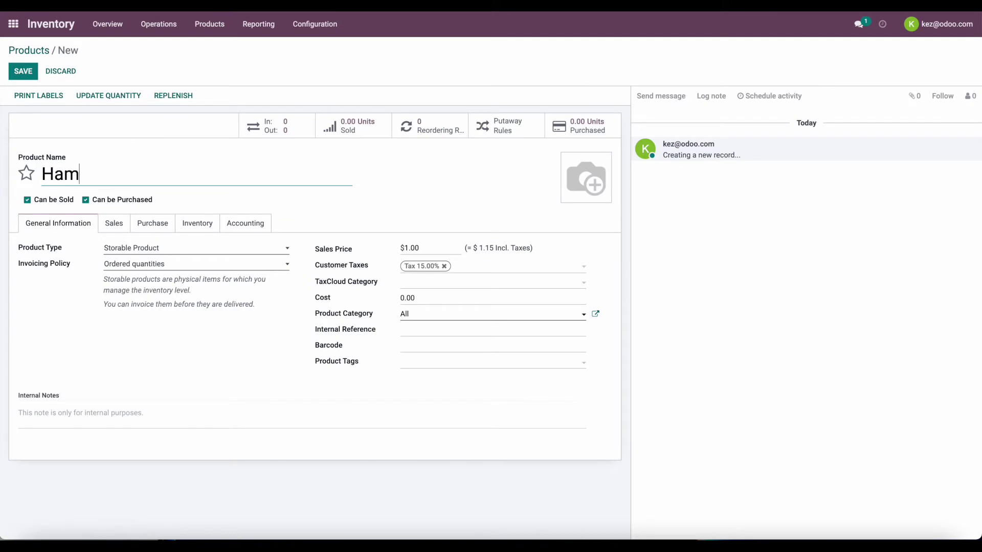
{"action": "left_click", "coordinate": [432, 298]}
{"action": "type", "text": "5"}
{"action": "left_click", "coordinate": [443, 266]}
{"action": "left_click", "coordinate": [431, 248]}
{"action": "type", "text": "10"}
Remove the 15% vendor tax from the Hammer's purchase settings and save the product.
{"action": "left_click", "coordinate": [152, 223]}
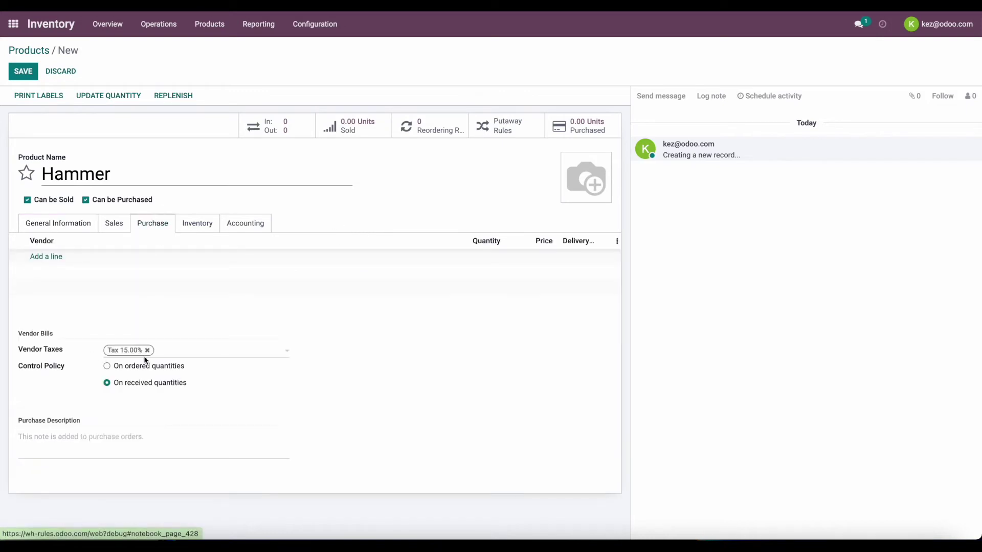
{"action": "left_click", "coordinate": [148, 350]}
{"action": "left_click", "coordinate": [59, 225]}
{"action": "left_click", "coordinate": [21, 75]}
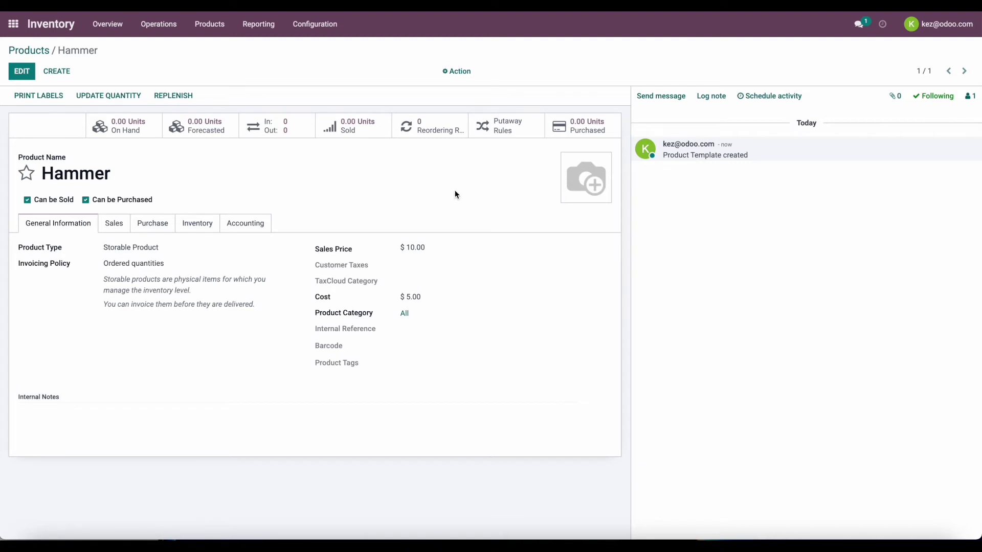
Create a putaway rule for the product Hammer arriving in WH/Stock.
{"action": "left_click", "coordinate": [501, 123]}
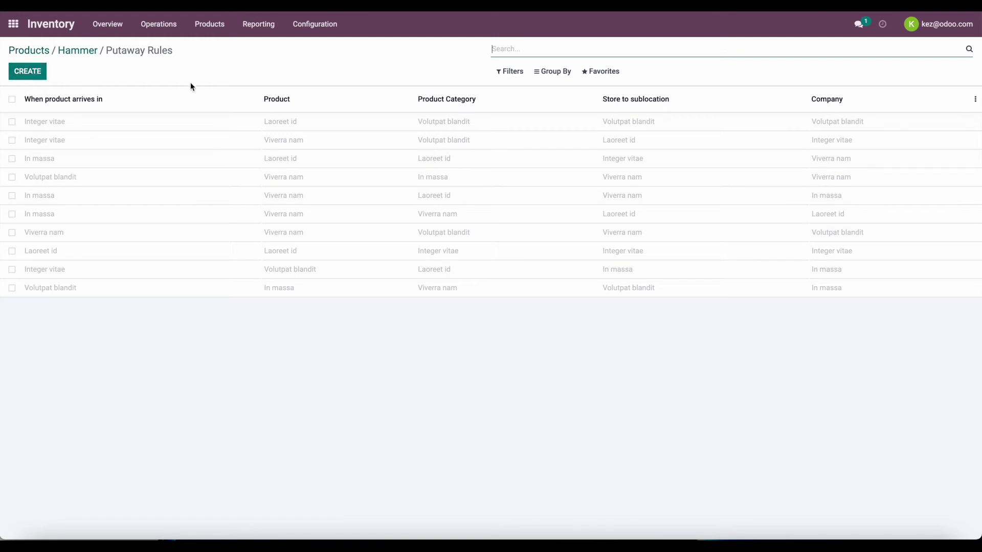
{"action": "left_click", "coordinate": [301, 28]}
{"action": "left_click", "coordinate": [335, 121]}
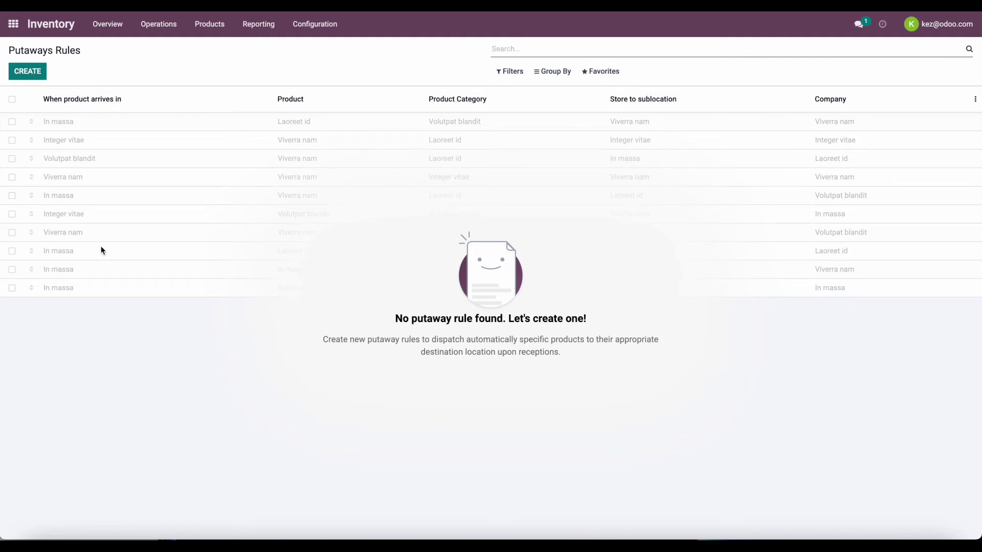
{"action": "left_click", "coordinate": [28, 71]}
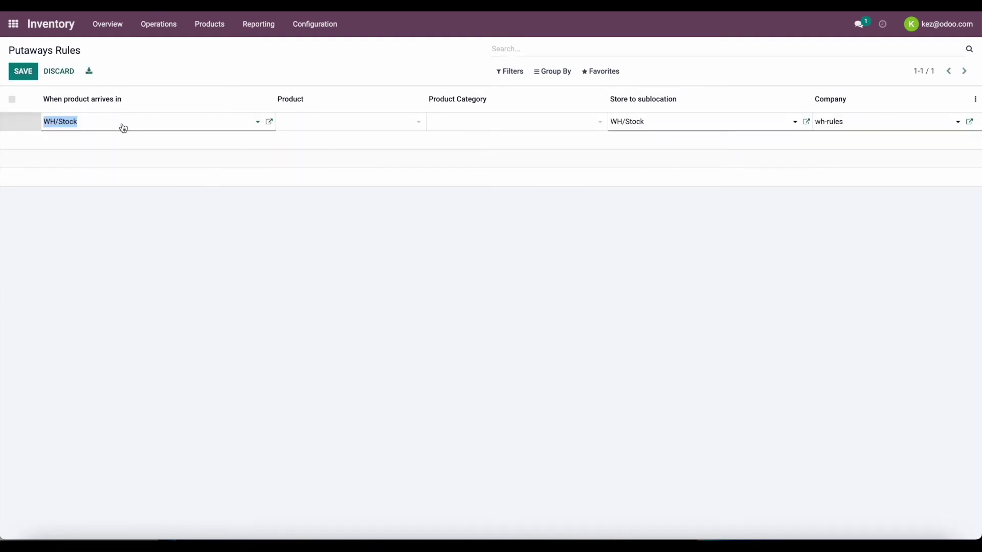
{"action": "left_click", "coordinate": [392, 122]}
{"action": "left_click", "coordinate": [388, 139]}
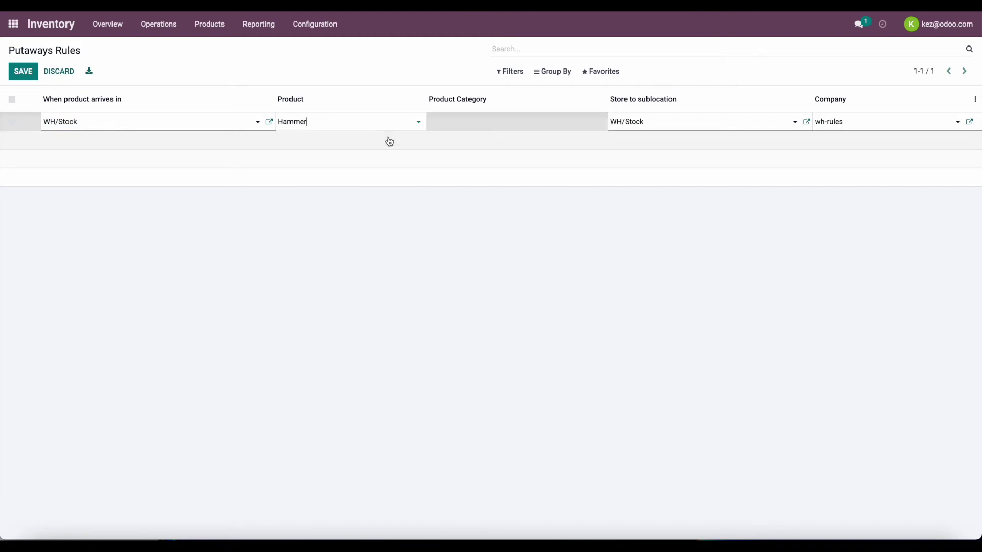
Set the rule's storage sublocation to WH/Stock/C/01/A and save the putaway rule.
{"action": "left_click", "coordinate": [663, 123]}
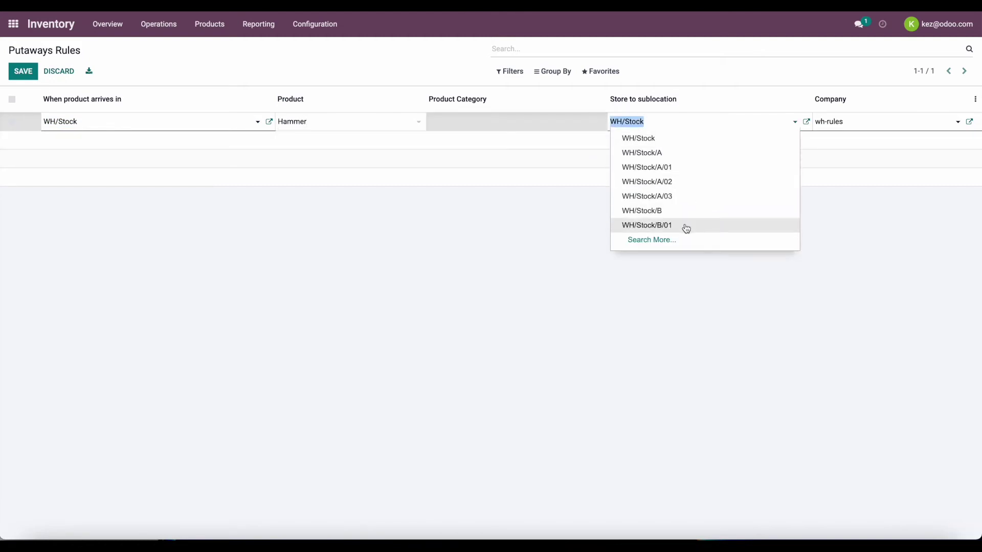
{"action": "left_click", "coordinate": [683, 241]}
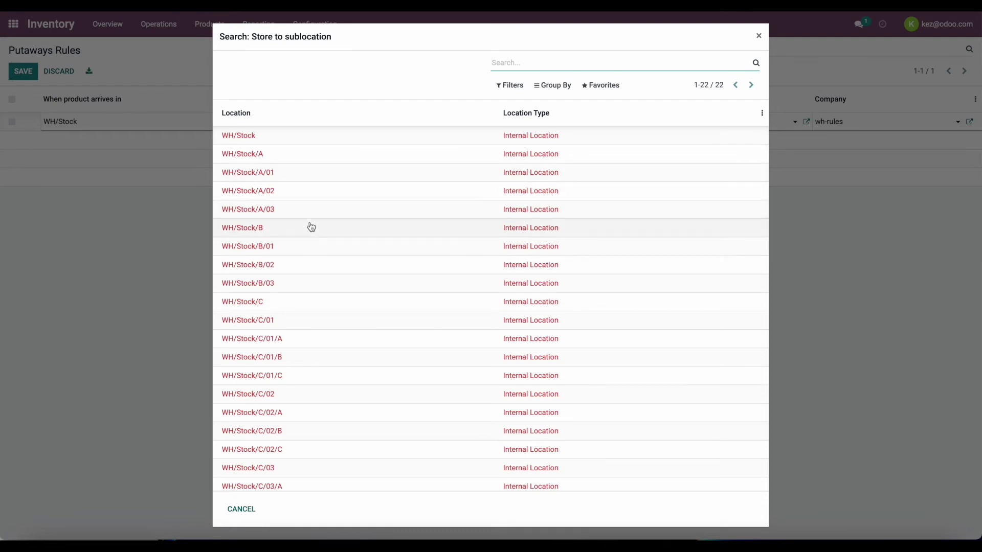
{"action": "scroll", "coordinate": [311, 236], "scroll_direction": "down", "scroll_amount": 1}
{"action": "scroll", "coordinate": [311, 236], "scroll_direction": "up", "scroll_amount": 1}
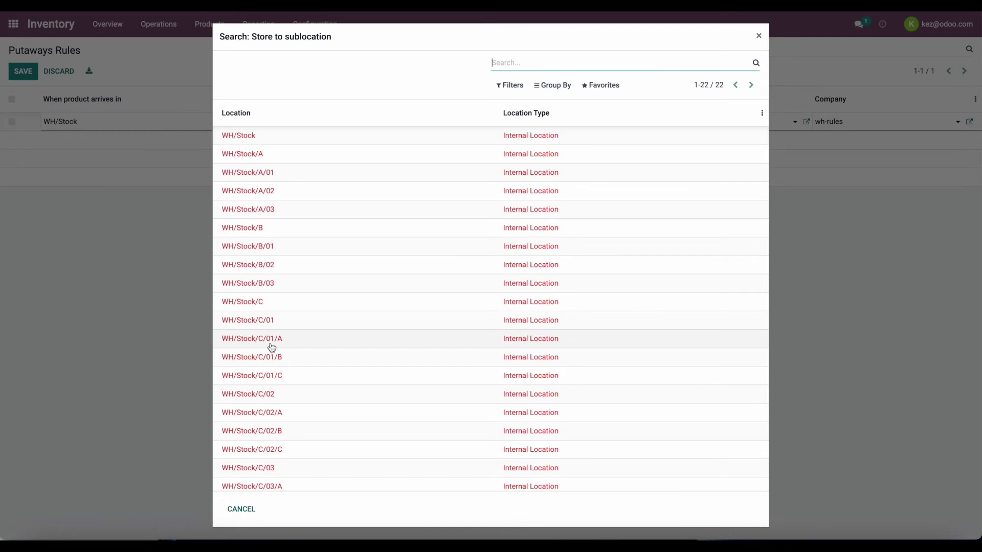
{"action": "left_click", "coordinate": [286, 343]}
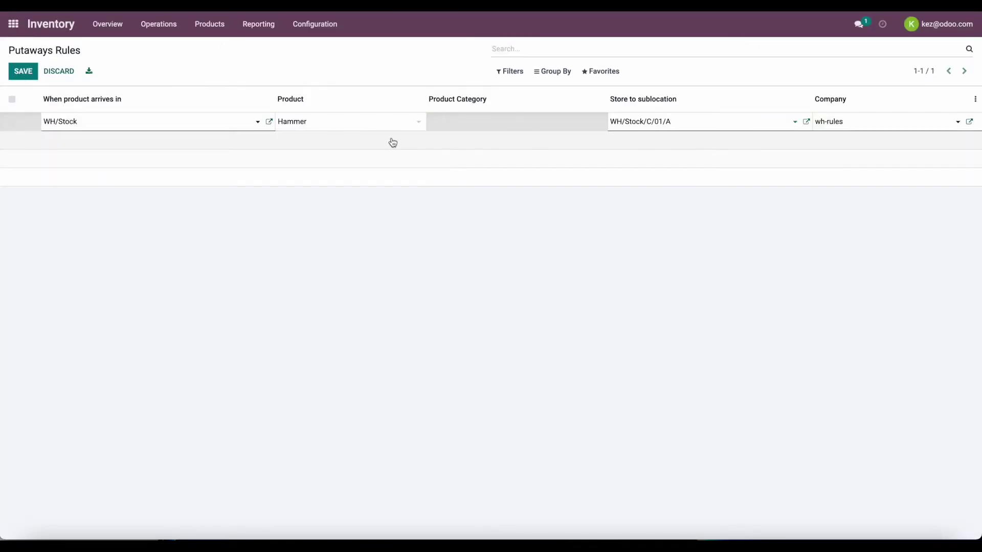
{"action": "left_click", "coordinate": [355, 44]}
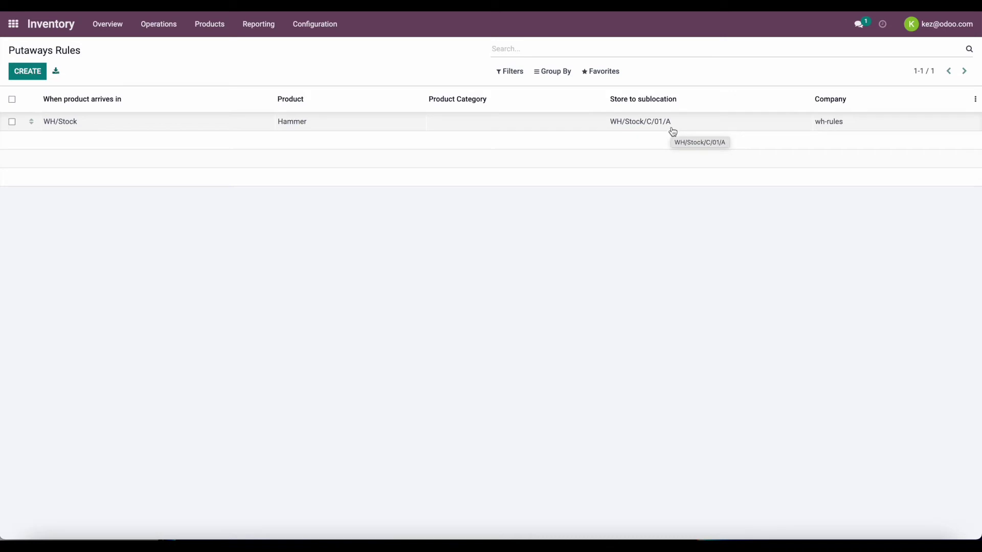
{"action": "left_click", "coordinate": [335, 61]}
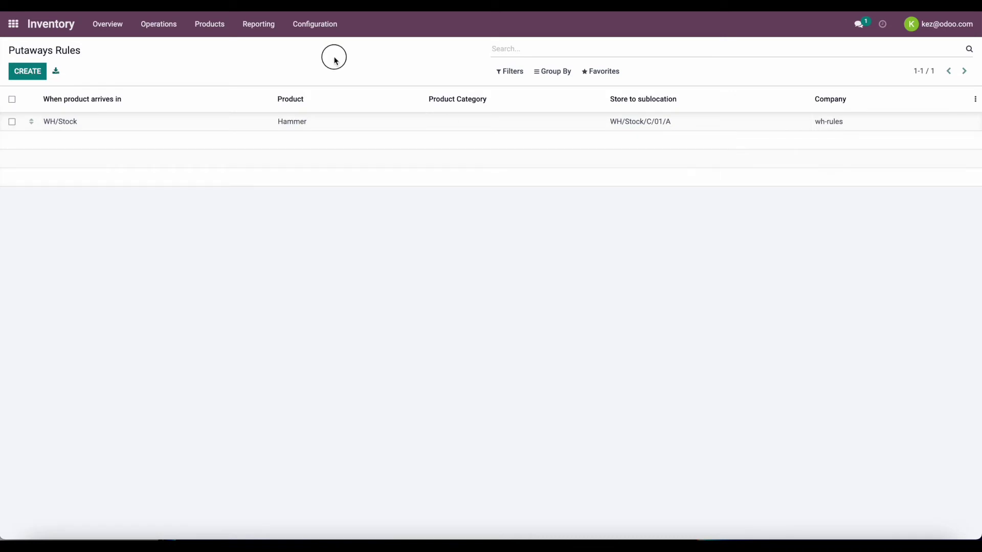
{"action": "left_click", "coordinate": [470, 125]}
{"action": "left_click", "coordinate": [404, 65]}
Switch to the Purchase app and start a request for quotation, creating Vendor1 as its vendor.
{"action": "left_click", "coordinate": [13, 25]}
{"action": "left_click", "coordinate": [530, 119]}
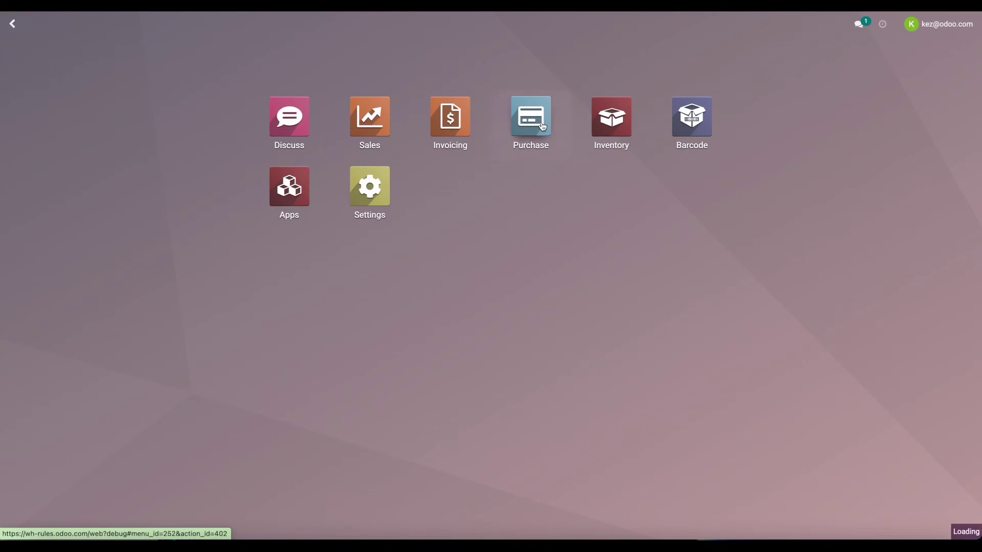
{"action": "left_click", "coordinate": [27, 71]}
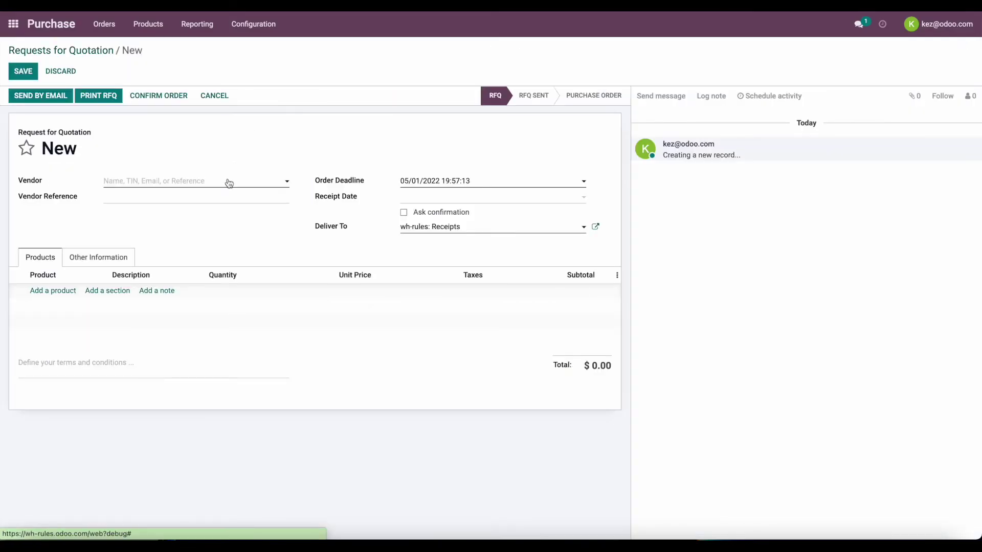
{"action": "left_click", "coordinate": [229, 183]}
{"action": "type", "text": "Vendor1"}
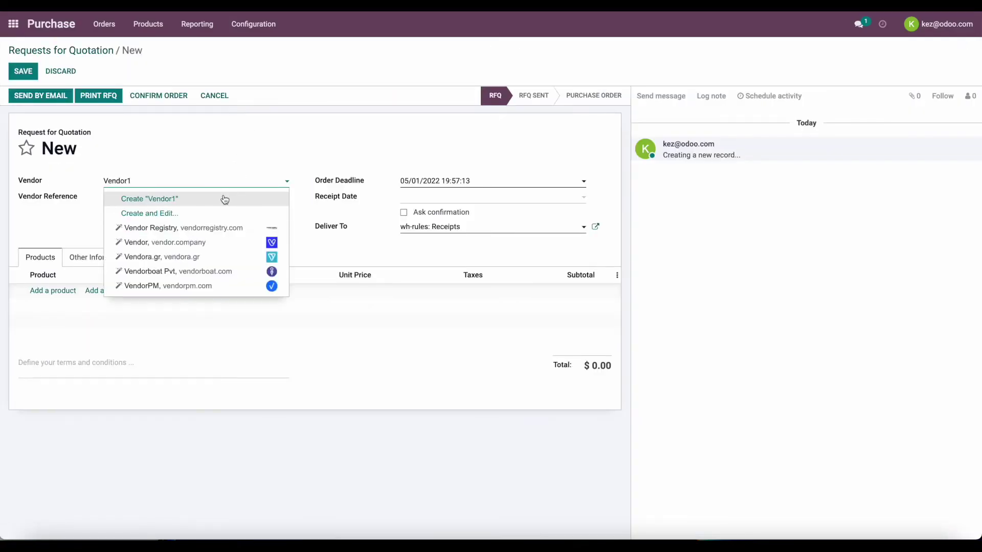
{"action": "left_click", "coordinate": [226, 197]}
Add a product line for Hammer with a quantity of 5 to the request for quotation.
{"action": "left_click", "coordinate": [35, 289]}
{"action": "left_click", "coordinate": [68, 293]}
{"action": "left_click", "coordinate": [69, 308]}
{"action": "left_click", "coordinate": [235, 292]}
{"action": "type", "text": "5"}
{"action": "left_click", "coordinate": [248, 235]}
Save and confirm the request for quotation, and open the receipt linked to it.
{"action": "left_click", "coordinate": [29, 73]}
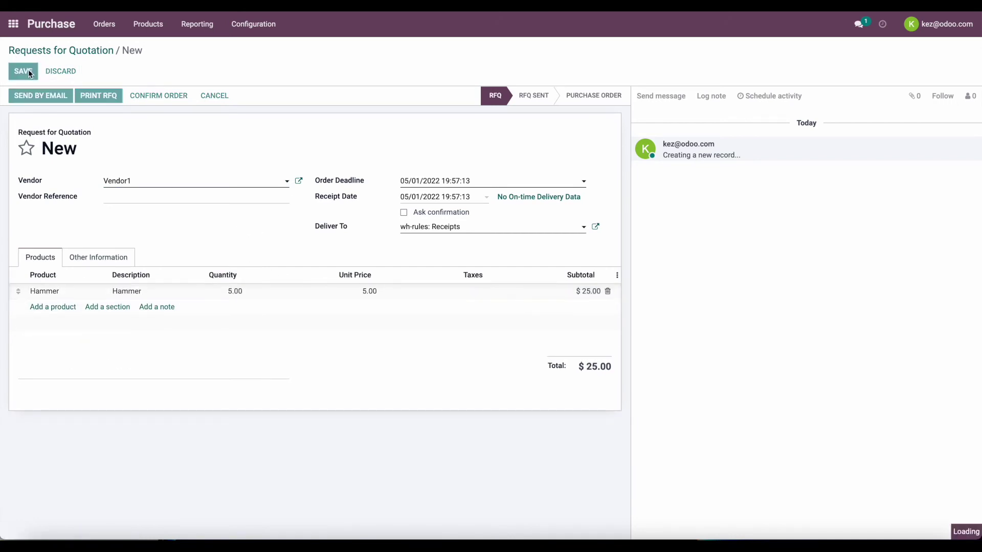
{"action": "left_click", "coordinate": [168, 96]}
{"action": "left_click", "coordinate": [58, 99]}
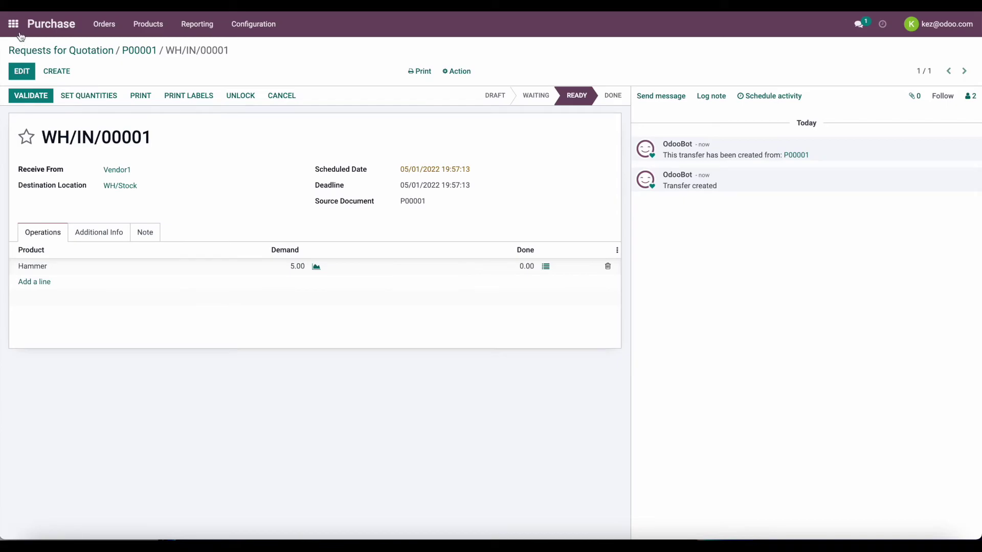
Switch to the Inventory app, open the pending receipt from Vendor1 and set its done quantities to match the demand.
{"action": "left_click", "coordinate": [13, 24]}
{"action": "left_click", "coordinate": [608, 119]}
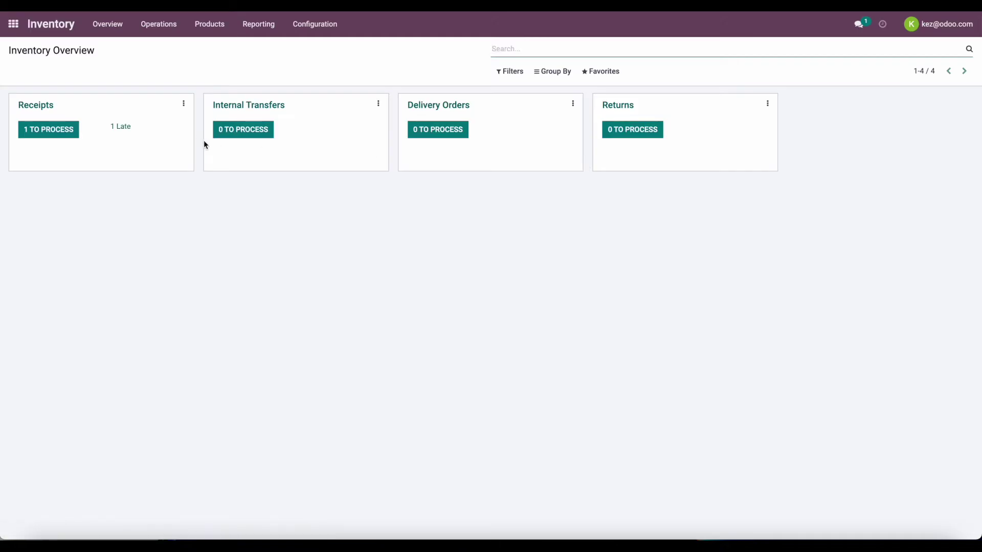
{"action": "left_click", "coordinate": [53, 132]}
{"action": "left_click", "coordinate": [158, 123]}
{"action": "left_click", "coordinate": [75, 96]}
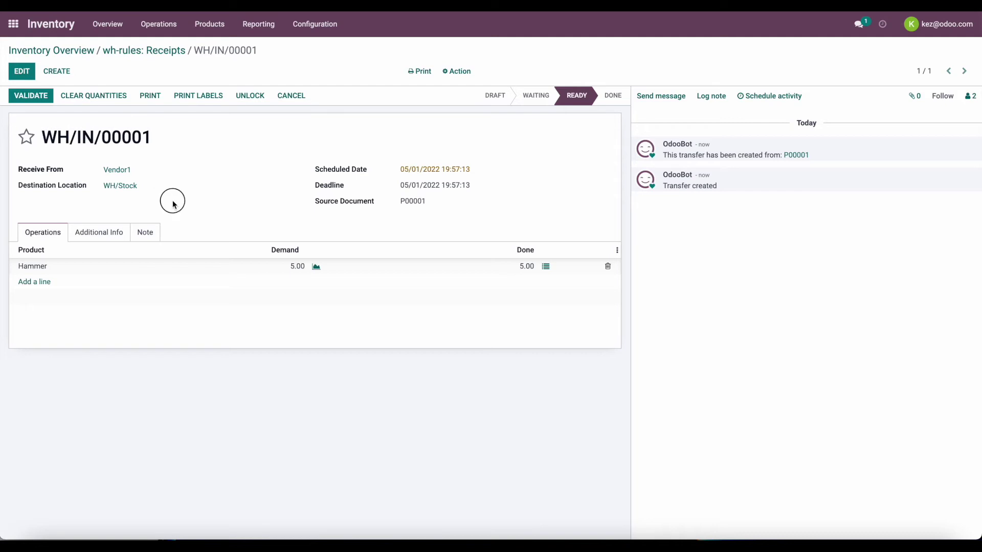
Print the receipt's Picking Operations document and check the destination location listed for the Hammer.
{"action": "left_click", "coordinate": [419, 71]}
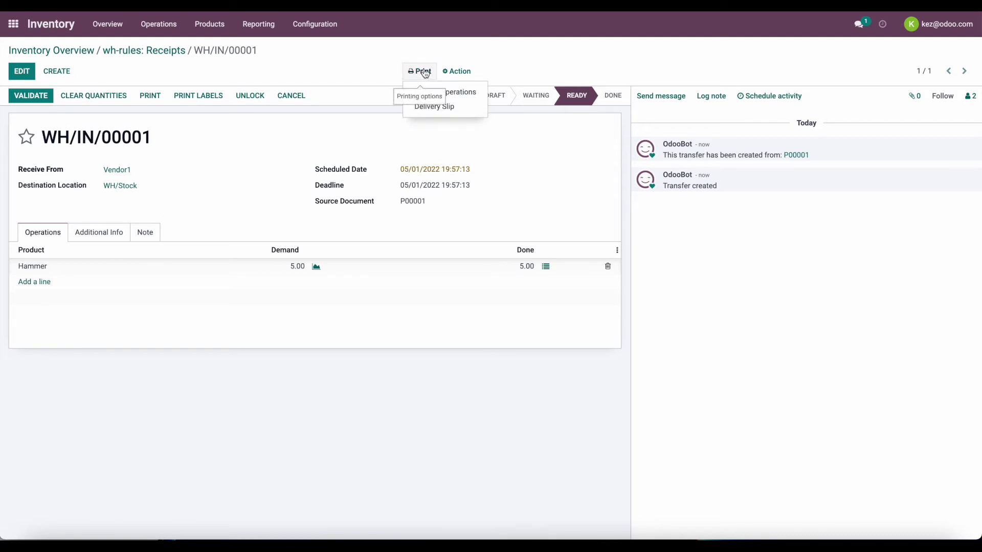
{"action": "left_click", "coordinate": [463, 92]}
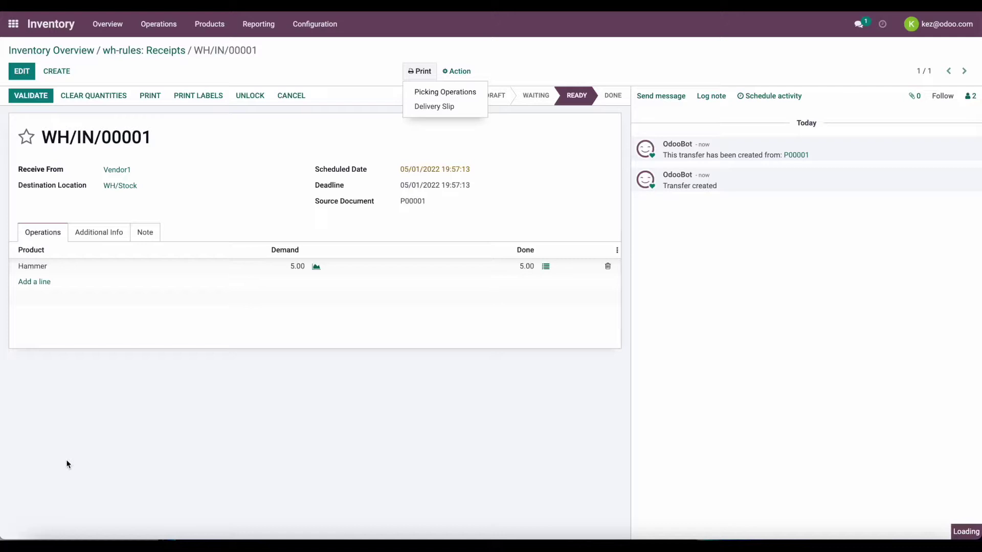
{"action": "left_click", "coordinate": [59, 524]}
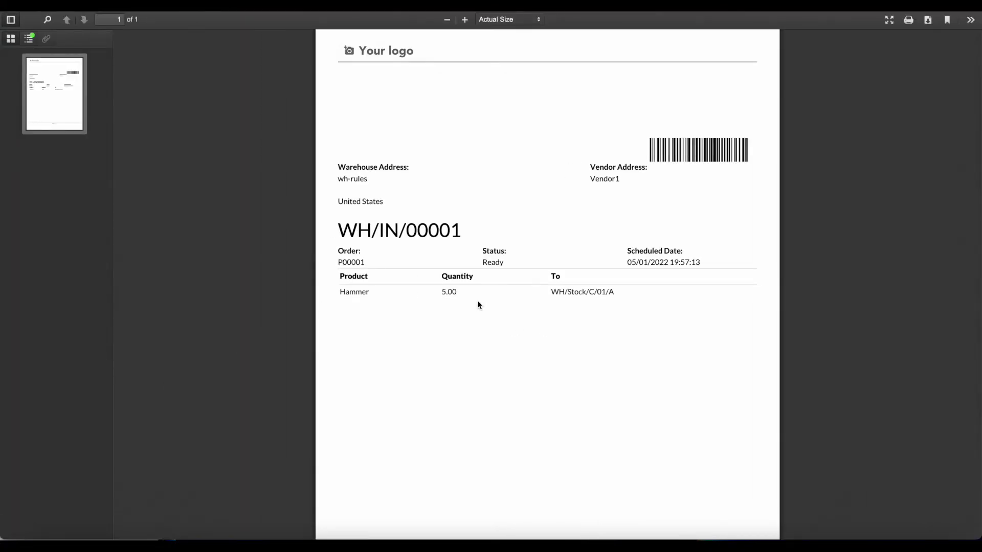
{"action": "left_click_drag", "start_coordinate": [624, 297], "coordinate": [554, 293]}
{"action": "left_click", "coordinate": [553, 294]}
{"action": "left_click_drag", "start_coordinate": [616, 296], "coordinate": [551, 295]}
{"action": "left_click", "coordinate": [552, 295]}
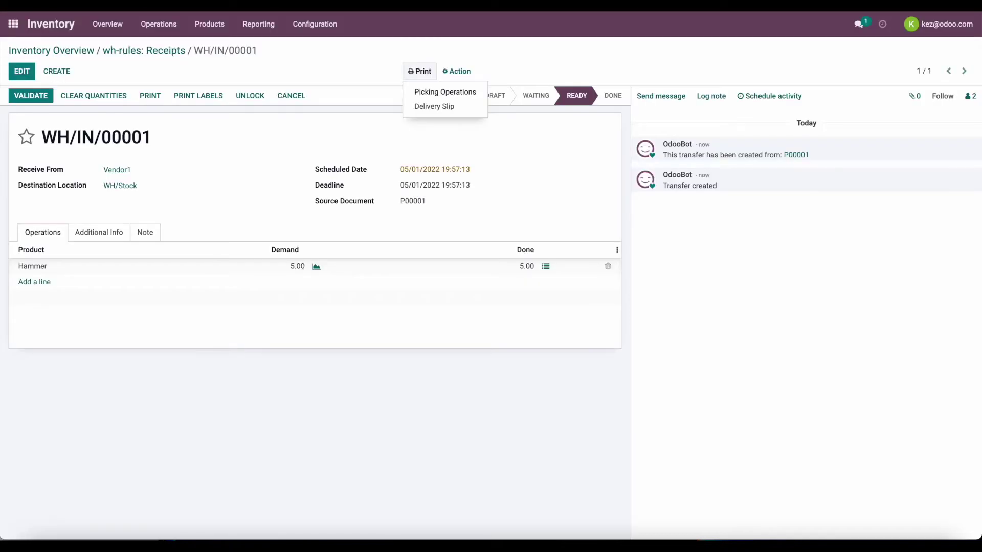
{"action": "left_click", "coordinate": [431, 88]}
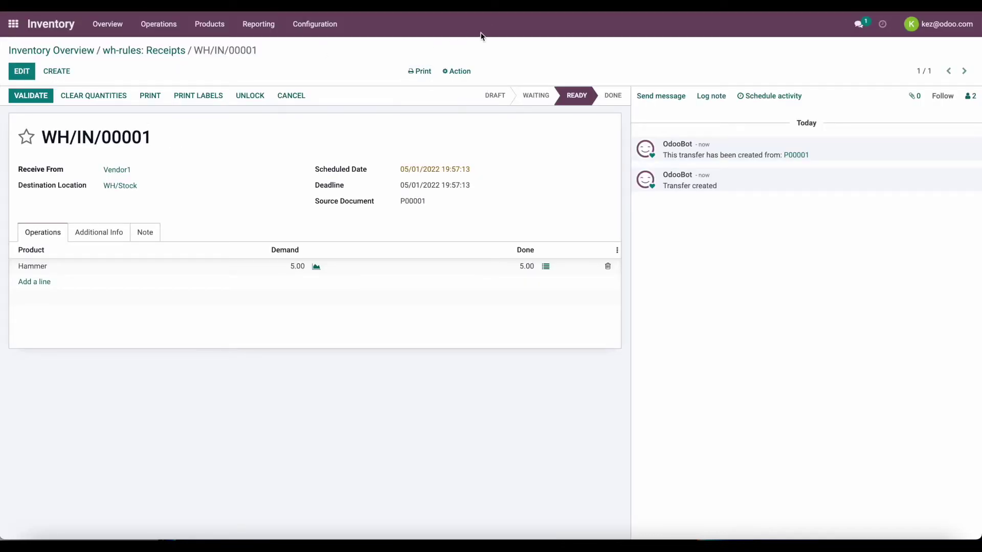
Validate the receipt and expand the Hammer's on-hand stock by location in the inventory report.
{"action": "left_click", "coordinate": [28, 96]}
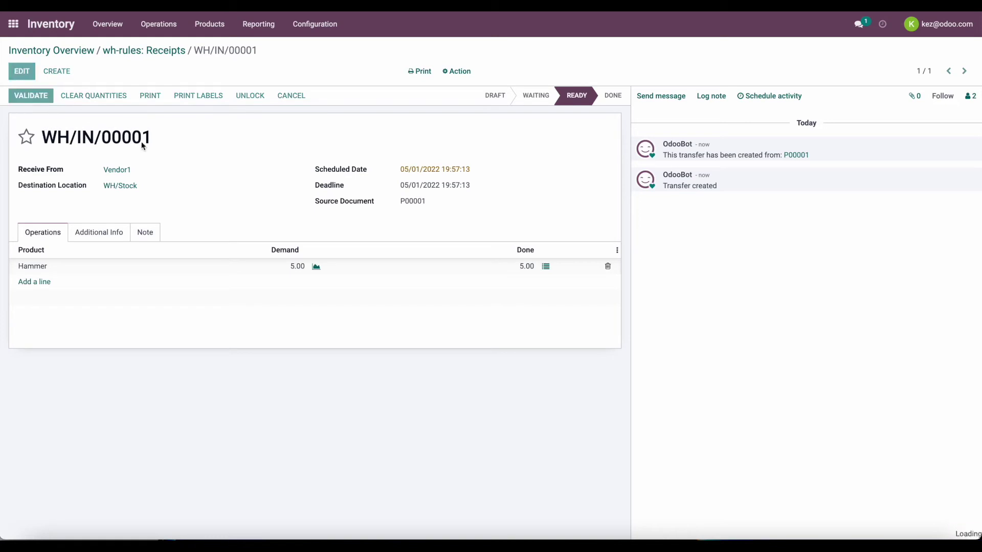
{"action": "left_click", "coordinate": [258, 24]}
{"action": "left_click", "coordinate": [281, 60]}
{"action": "left_click", "coordinate": [228, 122]}
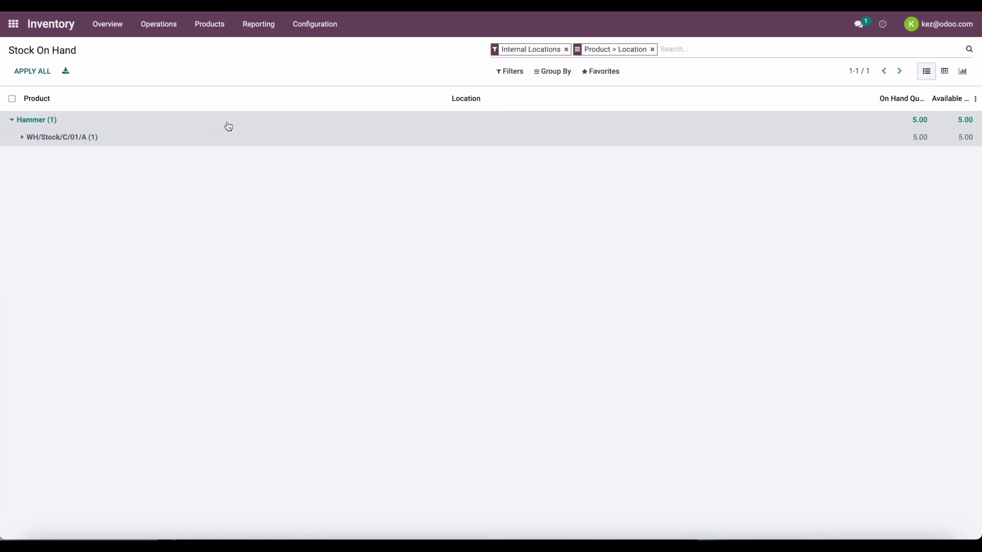
{"action": "left_click", "coordinate": [896, 143]}
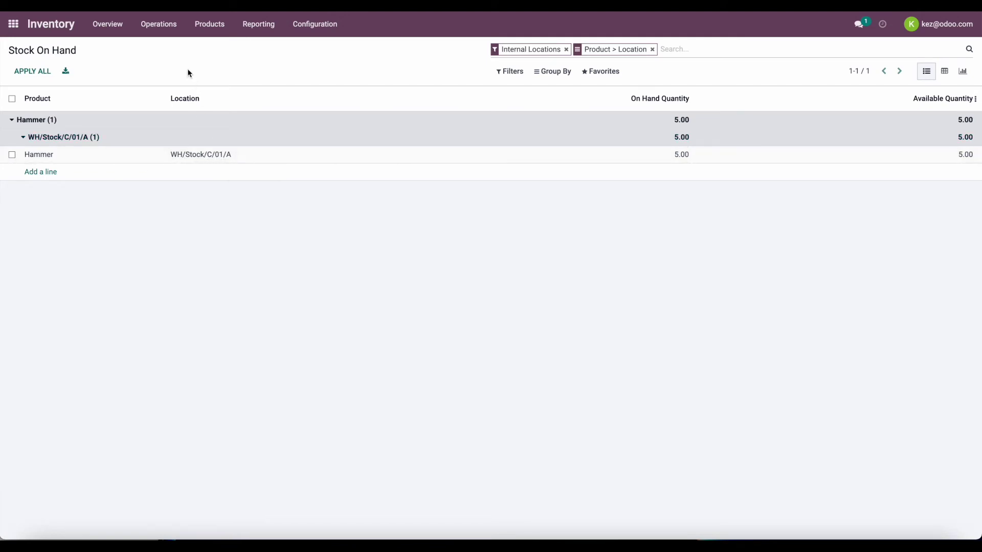
{"action": "left_click", "coordinate": [13, 24]}
{"action": "left_click", "coordinate": [371, 116]}
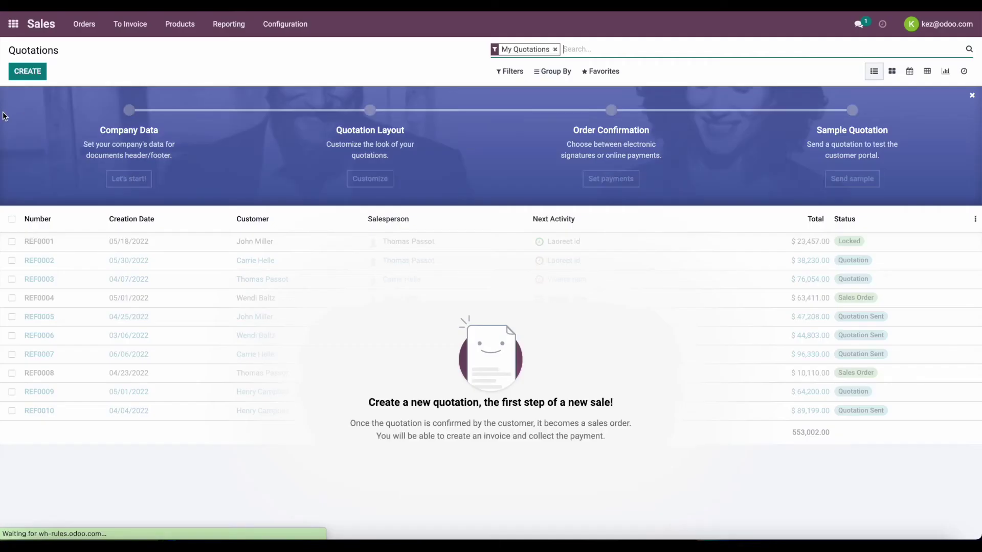
{"action": "left_click", "coordinate": [27, 71]}
{"action": "type", "text": "C"}
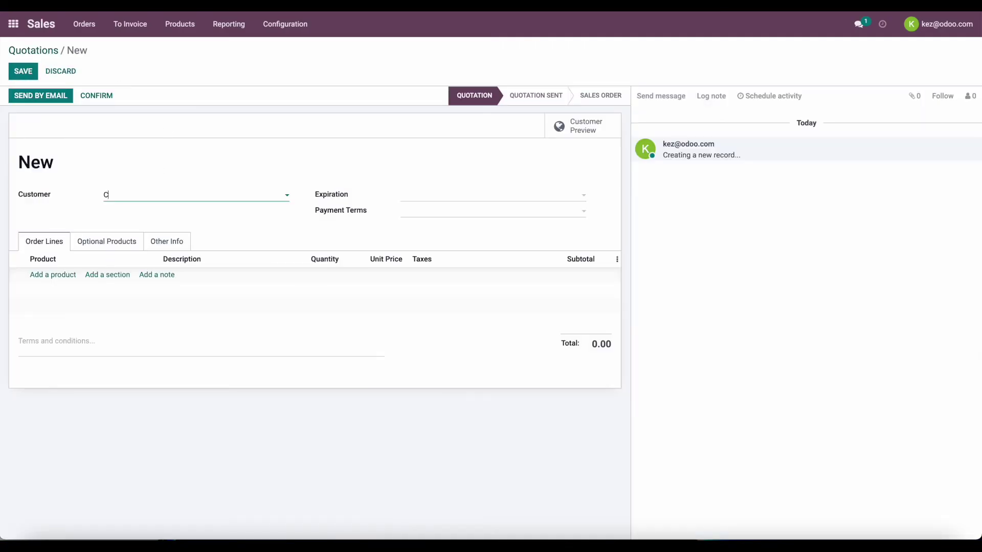
{"action": "type", "text": "ust"}
{"action": "left_click", "coordinate": [151, 149]}
Open the Hammer product for editing and save it with its customer taxes left empty.
{"action": "left_click", "coordinate": [184, 46]}
{"action": "left_click", "coordinate": [121, 129]}
{"action": "left_click", "coordinate": [25, 63]}
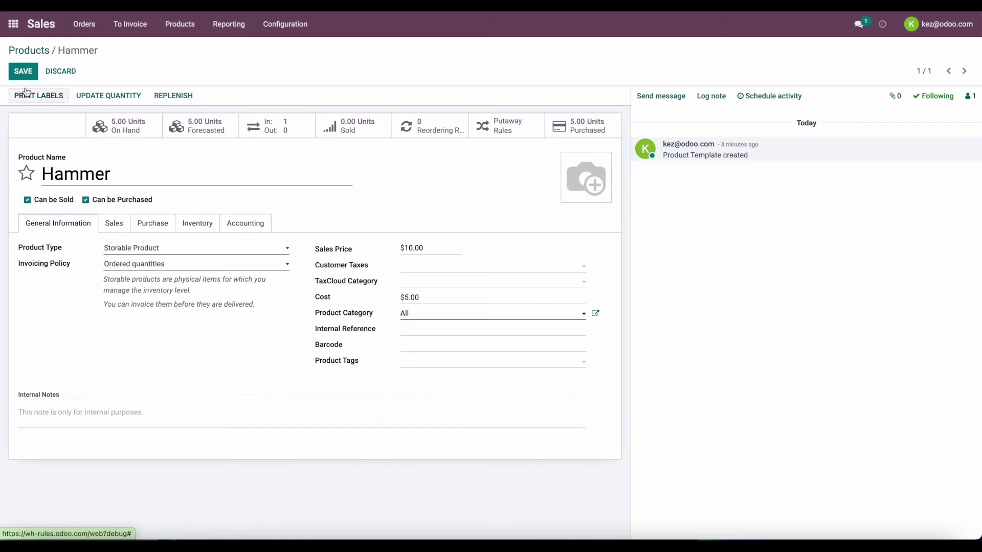
{"action": "left_click", "coordinate": [23, 71]}
Start a new sales quotation and create Customer1 as its customer.
{"action": "left_click", "coordinate": [85, 24]}
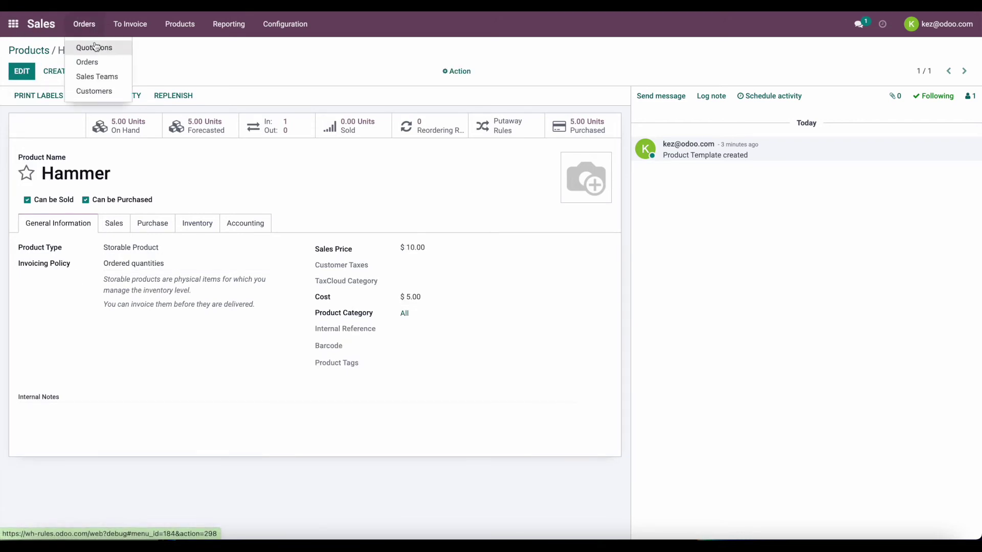
{"action": "left_click", "coordinate": [95, 44]}
{"action": "left_click", "coordinate": [27, 71]}
{"action": "left_click", "coordinate": [187, 199]}
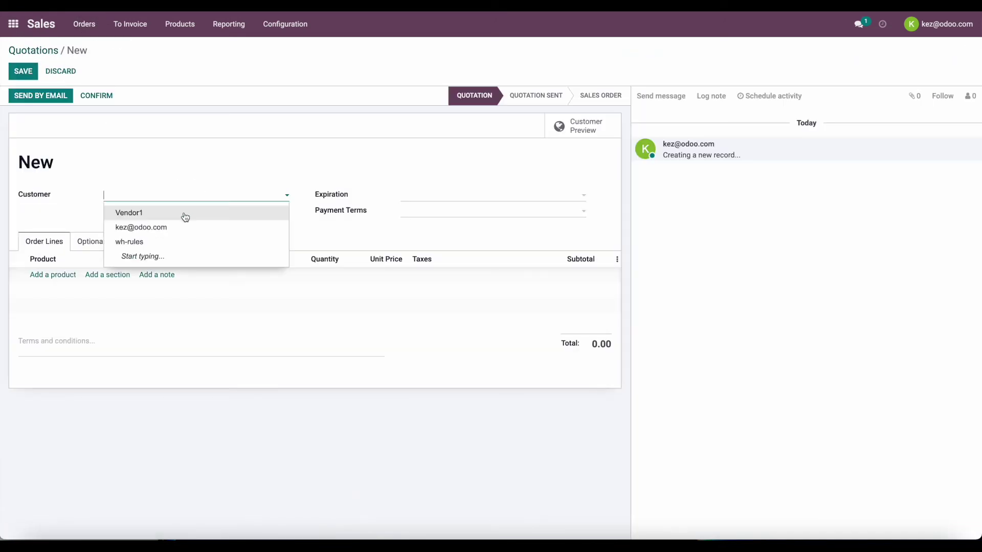
{"action": "type", "text": "Customer 1"}
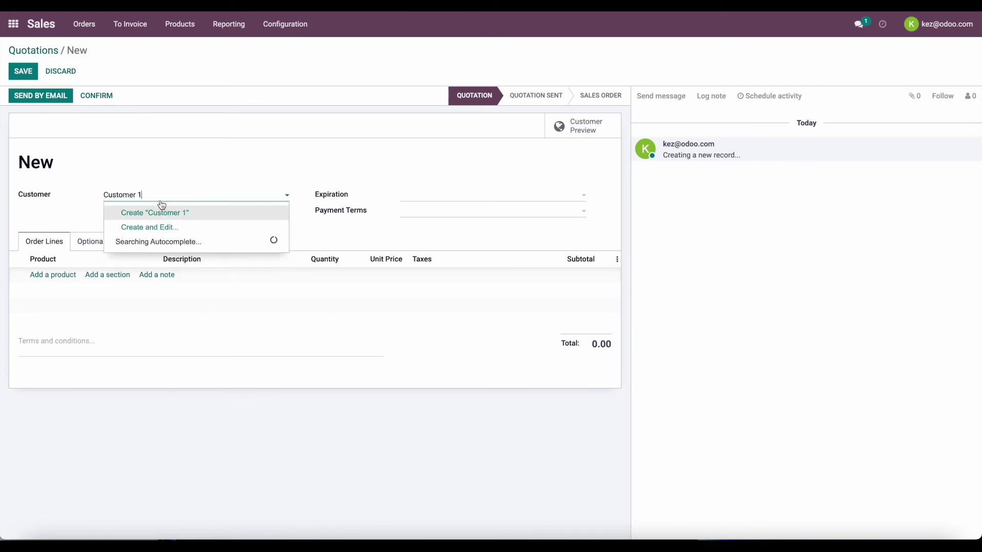
{"action": "key", "text": "BackSpace"}
{"action": "key", "text": "BackSpace"}
{"action": "type", "text": "1"}
{"action": "left_click", "coordinate": [152, 213]}
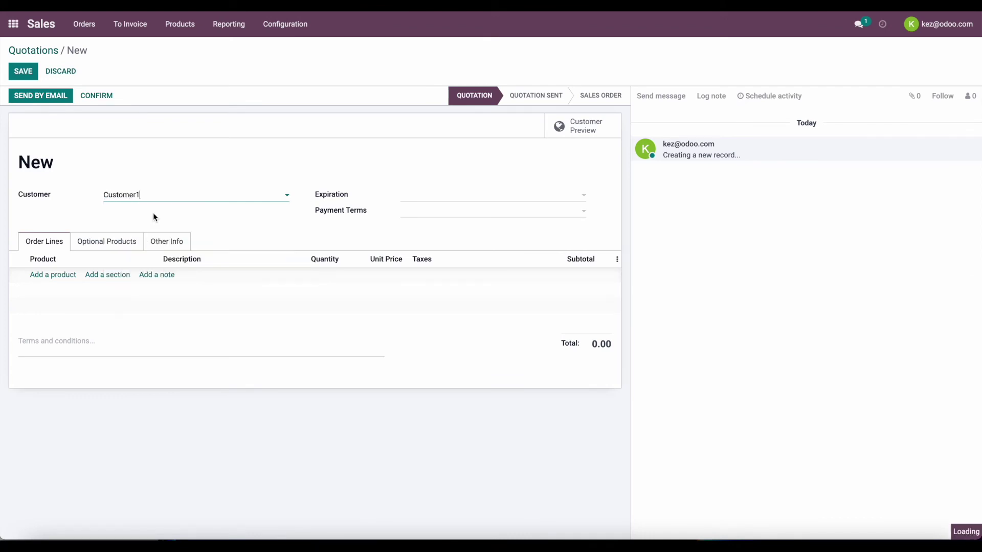
Add 5 units of Hammer to the quotation, then save and confirm it as a sales order.
{"action": "left_click", "coordinate": [53, 275]}
{"action": "left_click", "coordinate": [79, 277]}
{"action": "left_click", "coordinate": [92, 291]}
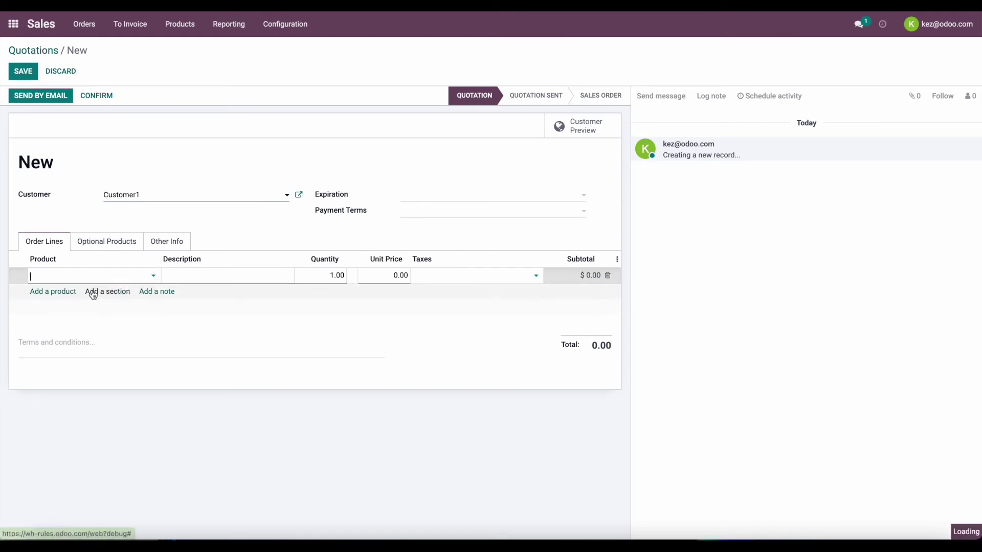
{"action": "left_click", "coordinate": [389, 275]}
{"action": "left_click", "coordinate": [328, 275]}
{"action": "type", "text": "5"}
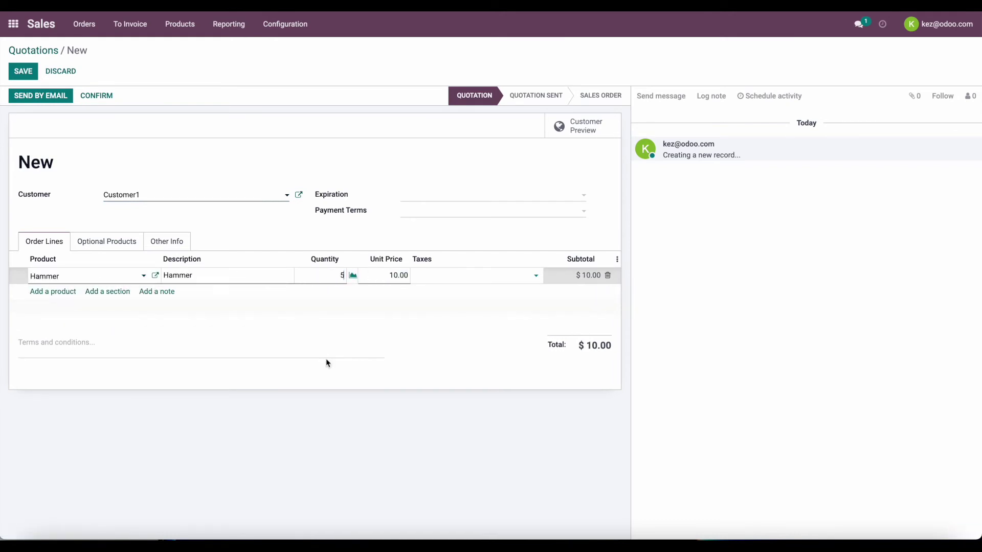
{"action": "left_click", "coordinate": [258, 302]}
{"action": "left_click", "coordinate": [29, 76]}
{"action": "left_click", "coordinate": [104, 94]}
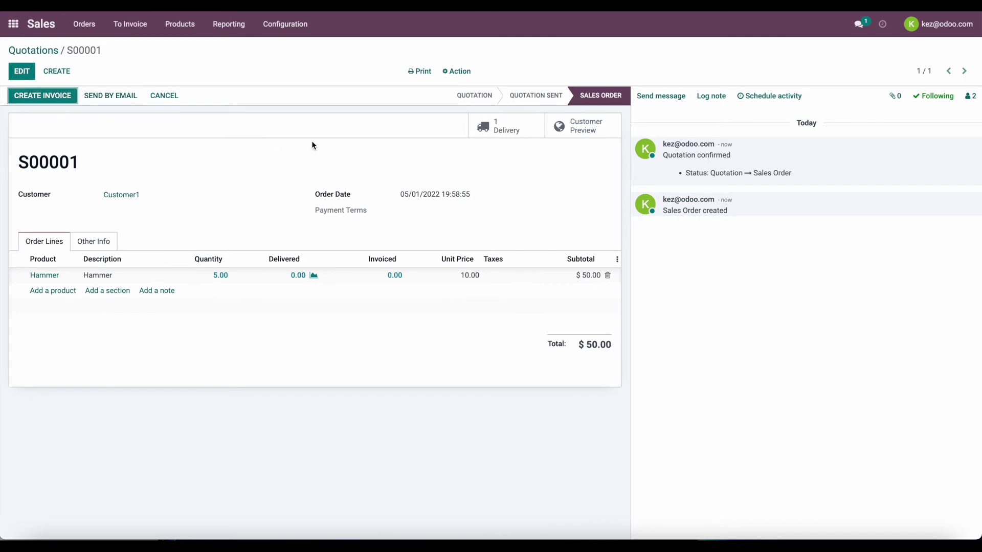
Switch to the Inventory app, open Customer1's pending delivery order, set its done quantities to match the reserved ones and validate it.
{"action": "left_click", "coordinate": [13, 24]}
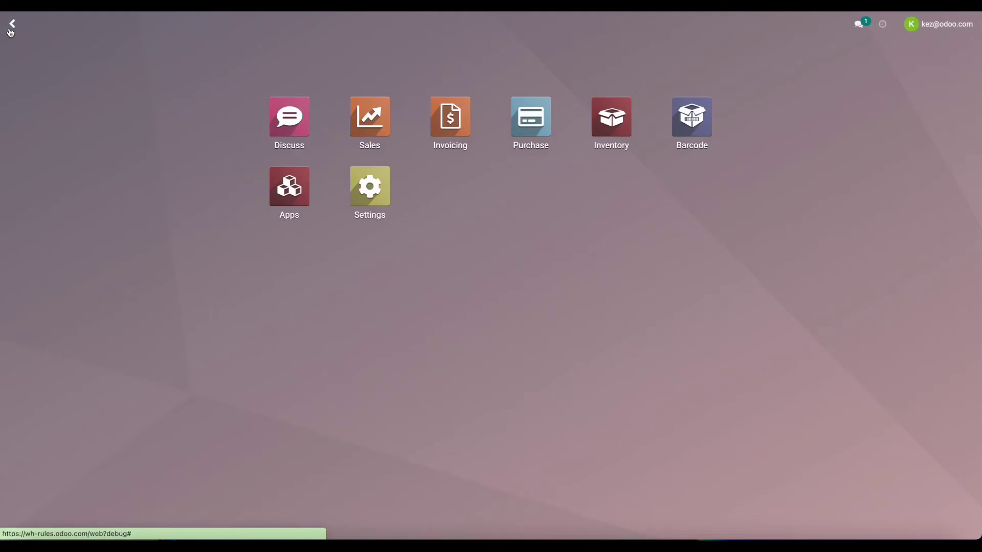
{"action": "left_click", "coordinate": [613, 116]}
{"action": "left_click", "coordinate": [449, 134]}
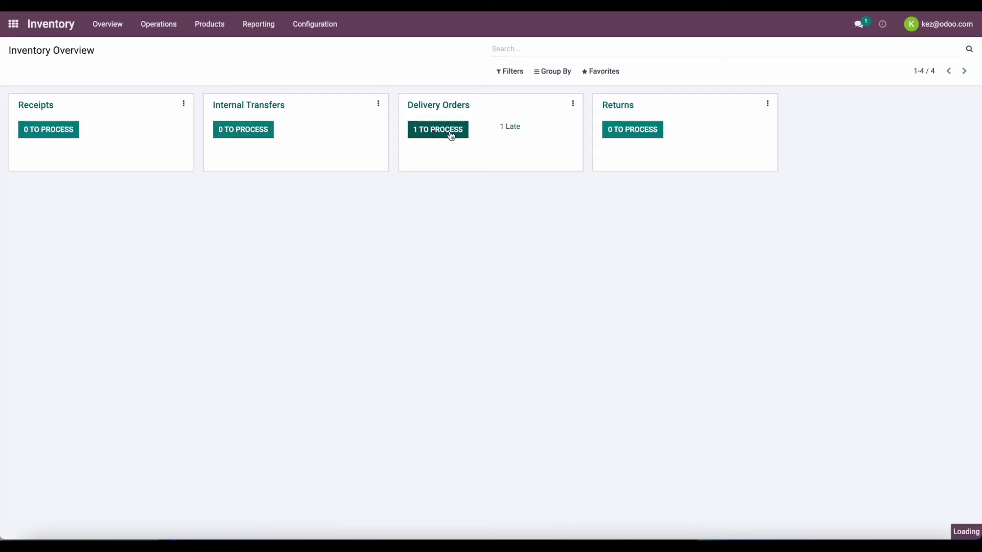
{"action": "left_click", "coordinate": [219, 121]}
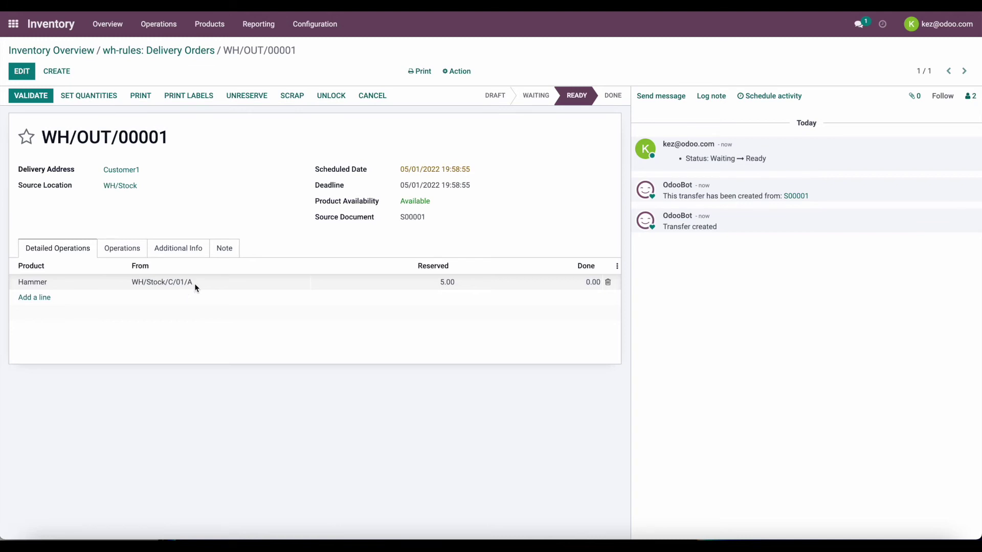
{"action": "left_click", "coordinate": [75, 98]}
{"action": "left_click", "coordinate": [44, 99]}
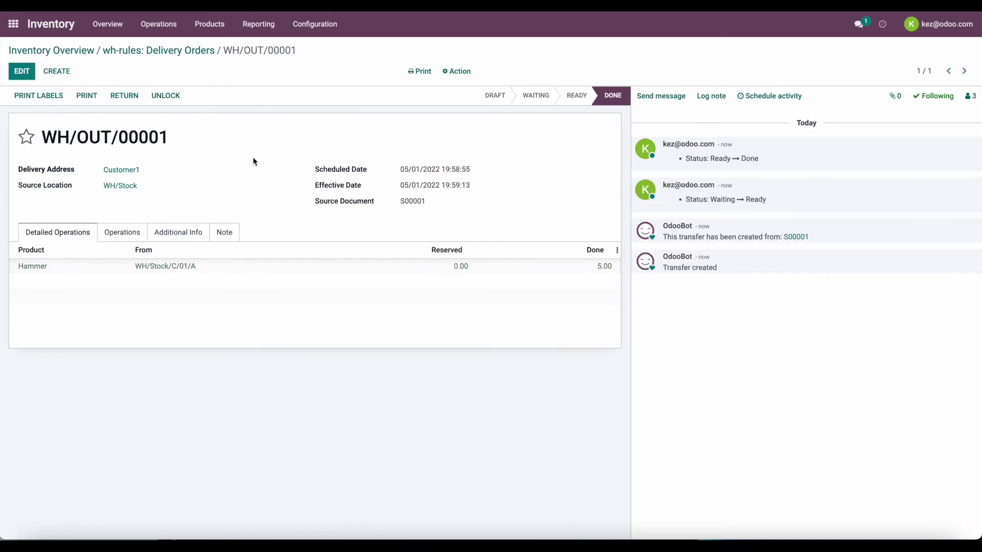
Reopen the Inventory app and view the wh-rules warehouse record.
{"action": "left_click", "coordinate": [13, 24]}
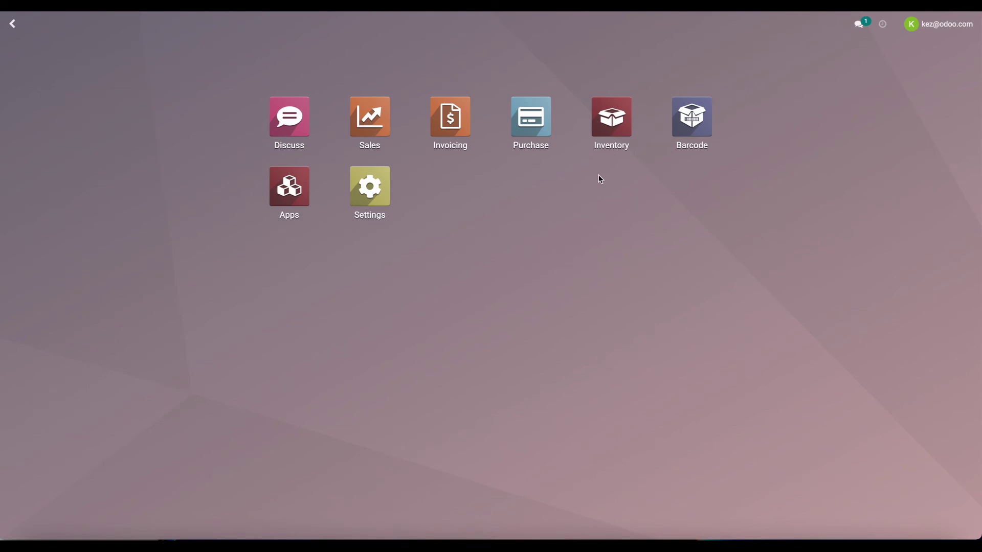
{"action": "left_click", "coordinate": [613, 135]}
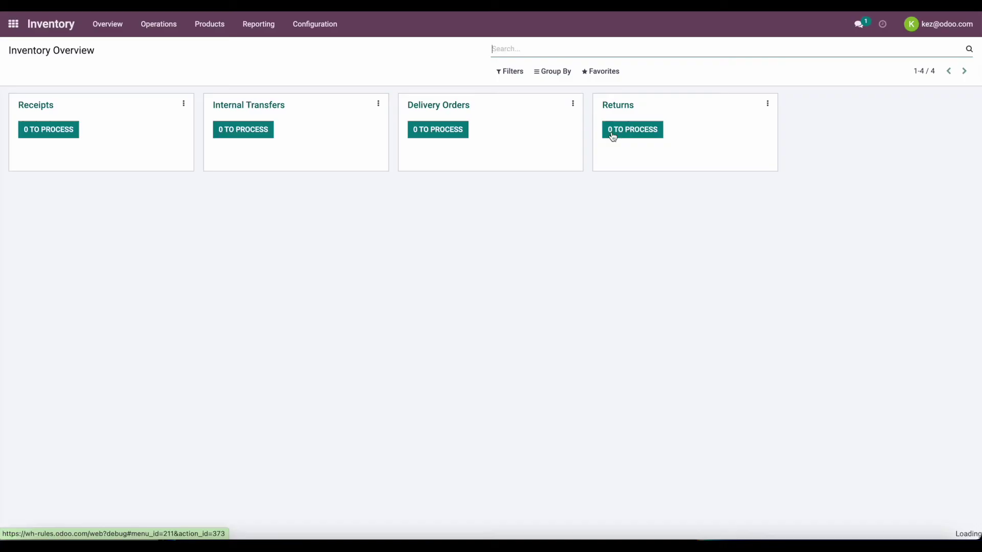
{"action": "left_click", "coordinate": [331, 29]}
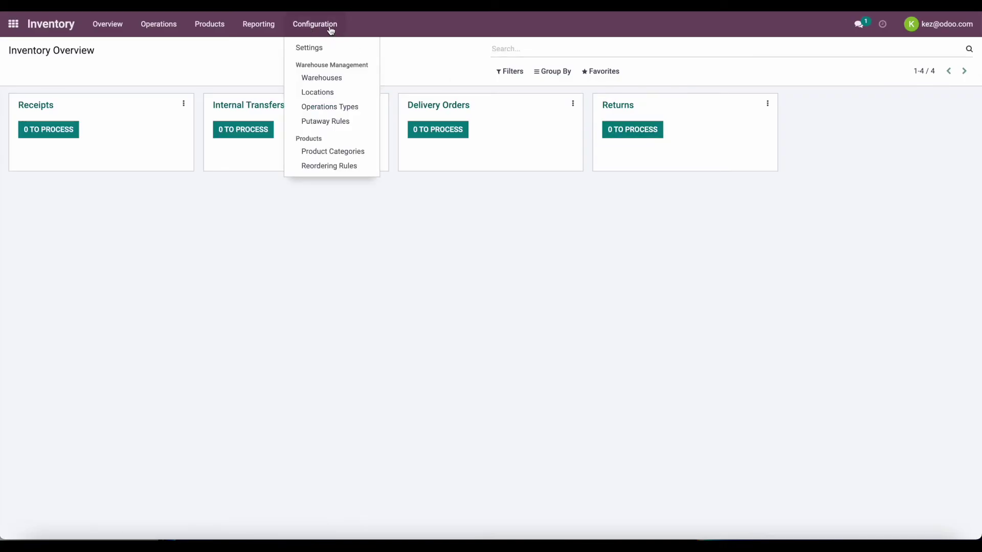
{"action": "left_click", "coordinate": [329, 77]}
{"action": "left_click", "coordinate": [154, 127]}
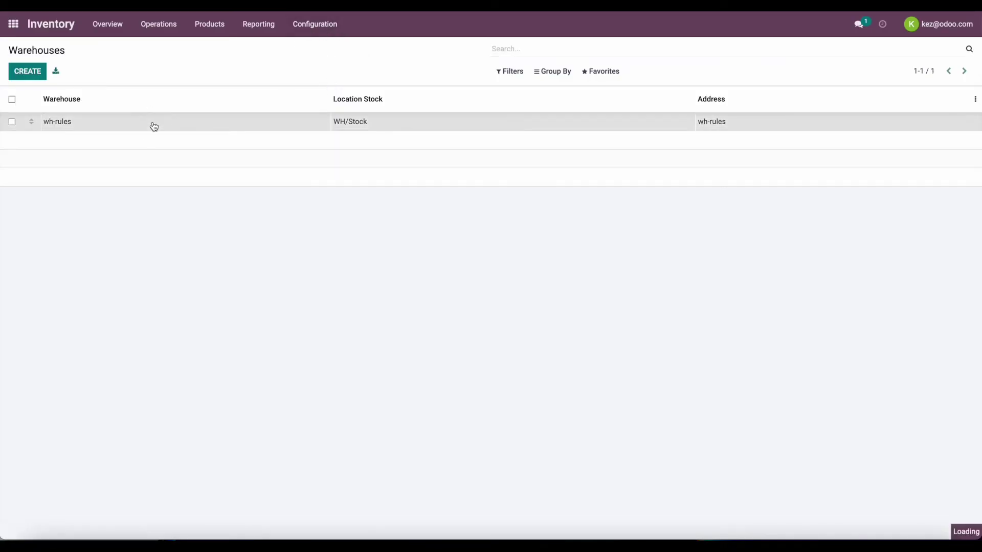
Enable Multi-Step Routes in the Inventory settings and save.
{"action": "left_click", "coordinate": [329, 26]}
{"action": "left_click", "coordinate": [327, 46]}
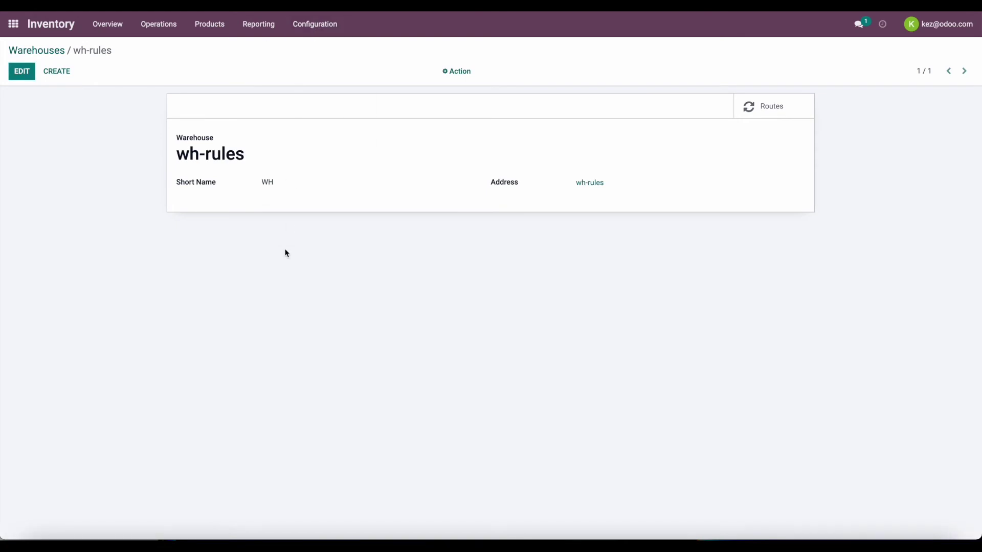
{"action": "scroll", "coordinate": [284, 252], "scroll_direction": "down", "scroll_amount": 10}
{"action": "left_click", "coordinate": [389, 300]}
{"action": "left_click", "coordinate": [19, 73]}
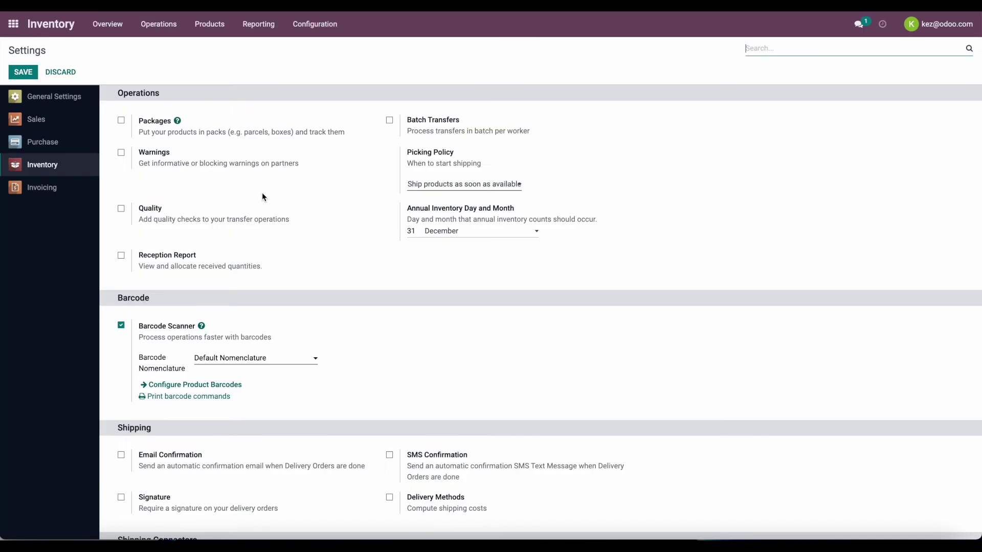
Set the wh-rules warehouse to receive goods in input and then stock, and to send goods in output and then deliver (2 steps each), and save.
{"action": "left_click", "coordinate": [334, 26]}
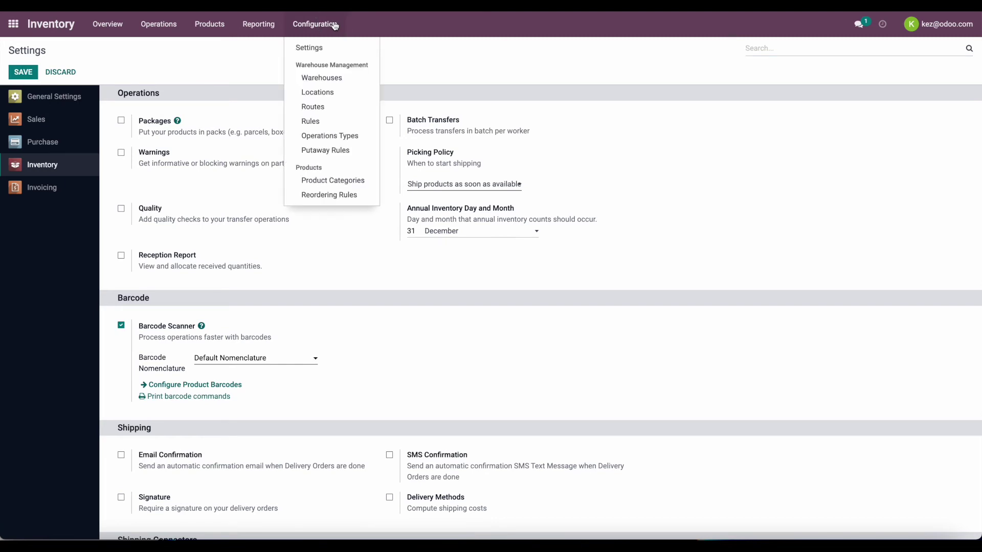
{"action": "left_click", "coordinate": [328, 78]}
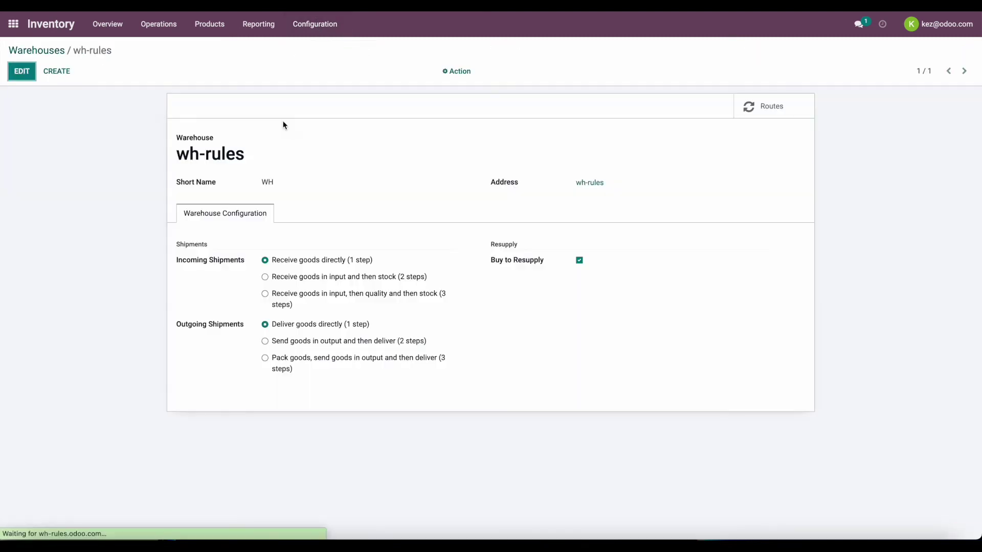
{"action": "key", "text": "alt+a"}
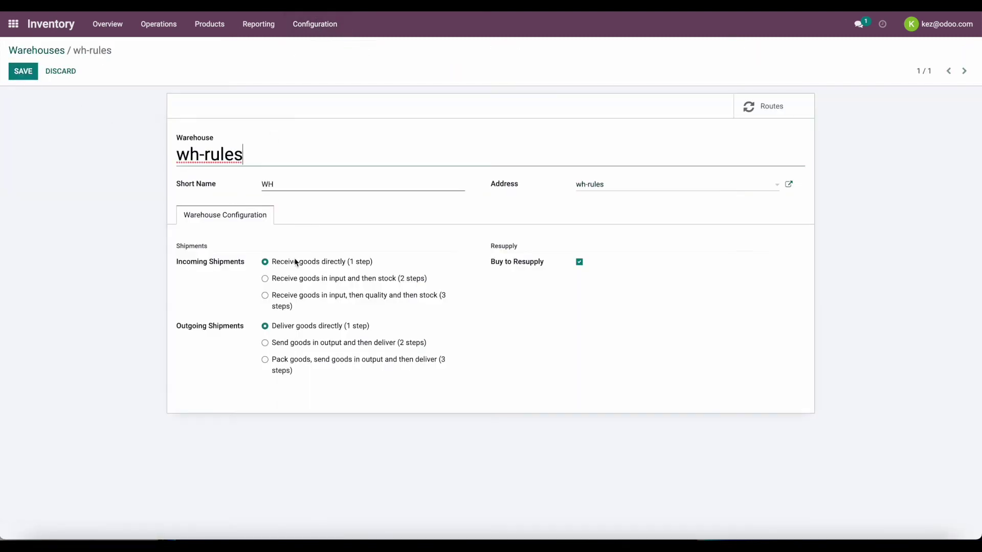
{"action": "left_click", "coordinate": [369, 279]}
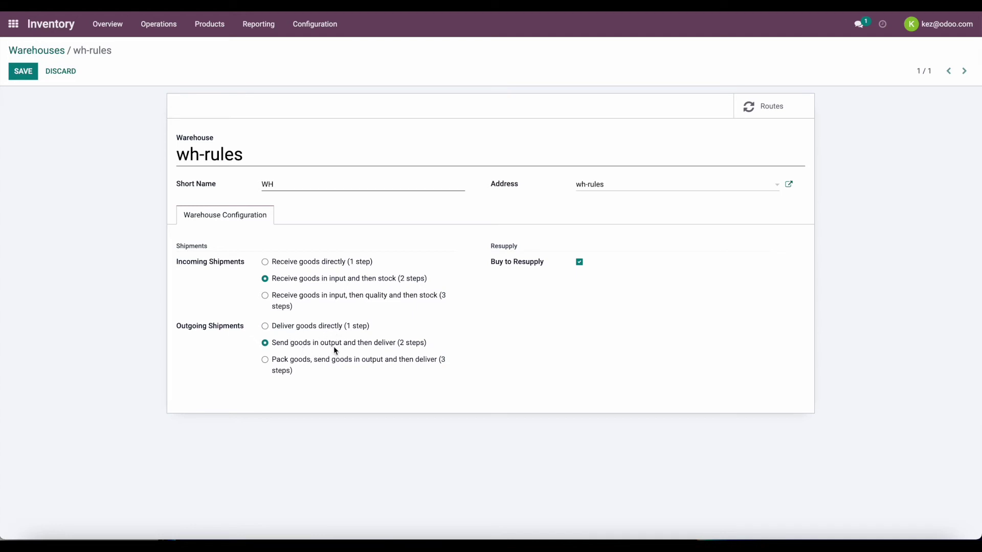
{"action": "left_click", "coordinate": [23, 71]}
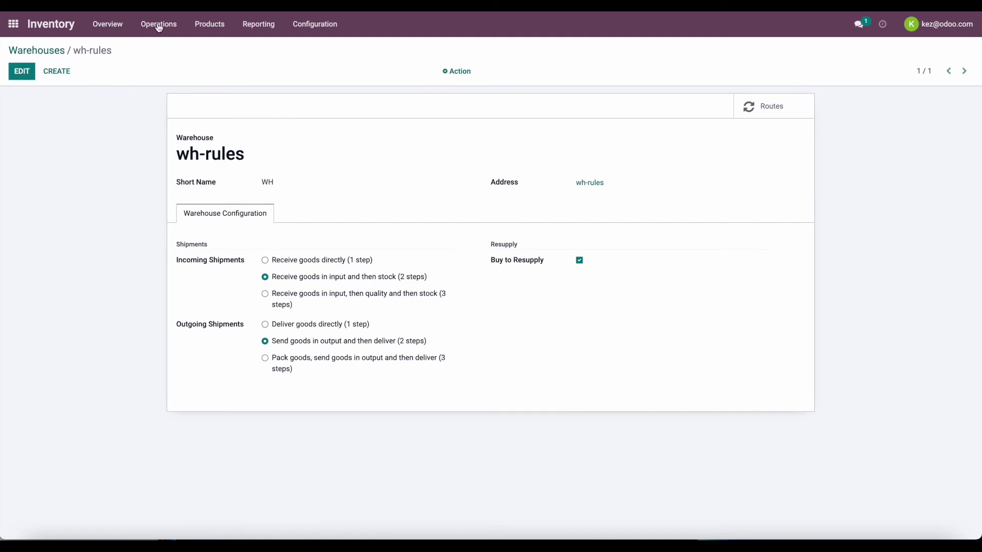
Create a product named Nails with a cost of 2, a sales price of $10 and no customer taxes.
{"action": "left_click", "coordinate": [220, 26]}
{"action": "left_click", "coordinate": [219, 51]}
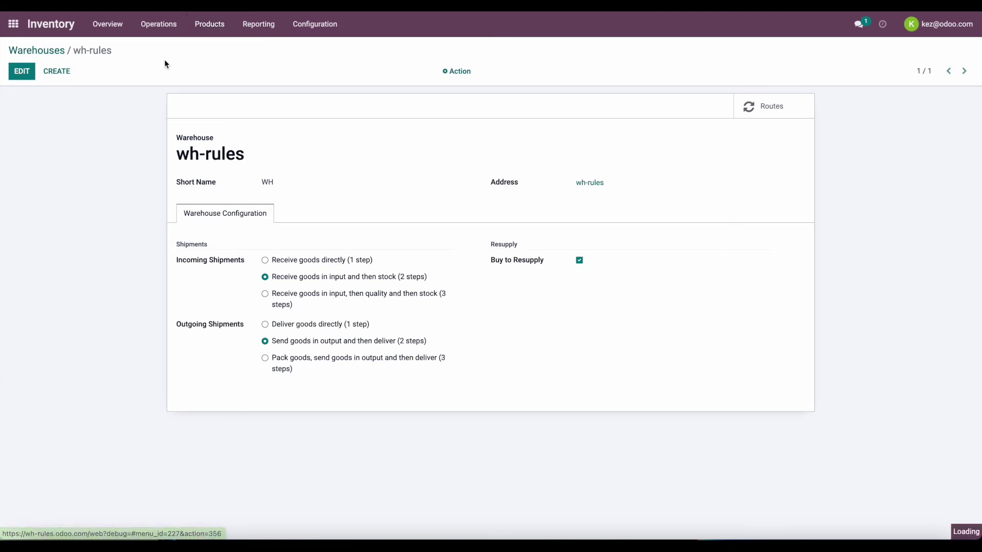
{"action": "left_click", "coordinate": [28, 71]}
{"action": "left_click", "coordinate": [237, 179]}
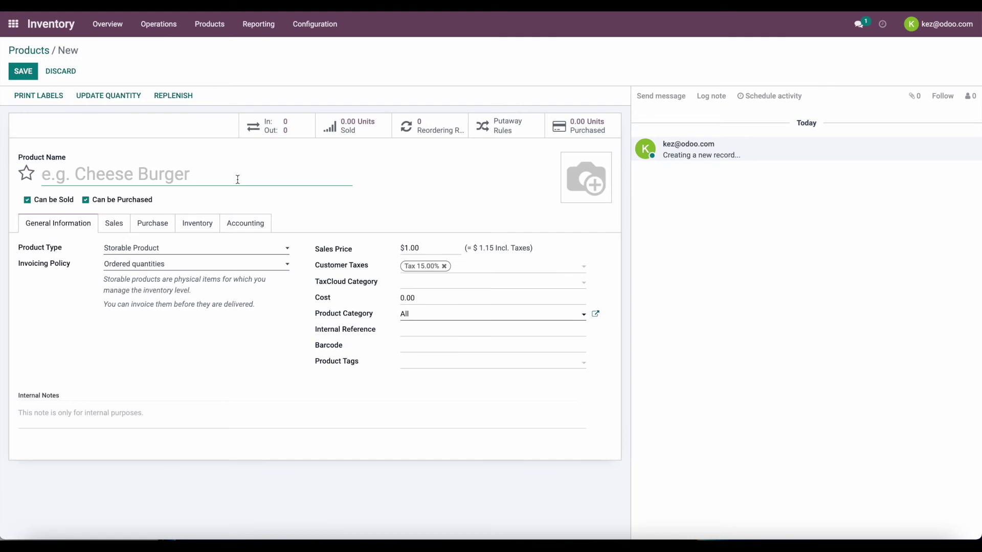
{"action": "type", "text": "Nails"}
{"action": "left_click", "coordinate": [423, 299]}
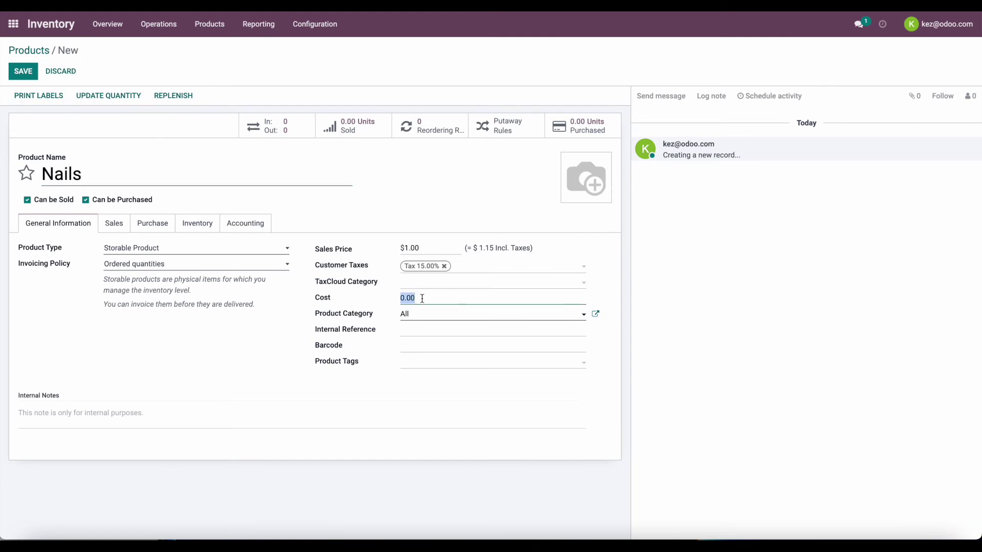
{"action": "type", "text": "2"}
{"action": "left_click", "coordinate": [416, 247]}
{"action": "type", "text": "10"}
{"action": "left_click", "coordinate": [444, 268]}
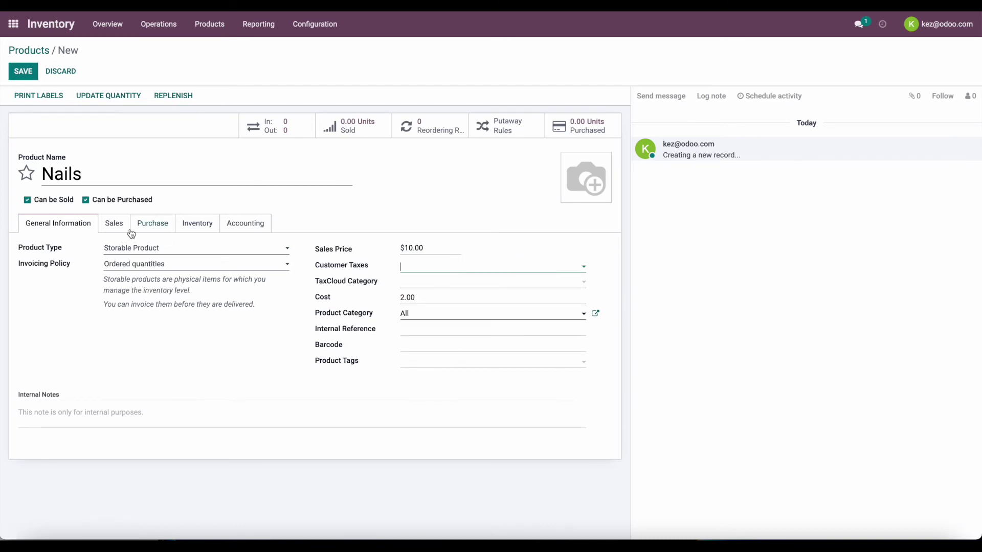
Remove the 15% vendor tax from the Nails product and save it.
{"action": "left_click", "coordinate": [127, 224]}
{"action": "left_click", "coordinate": [140, 223]}
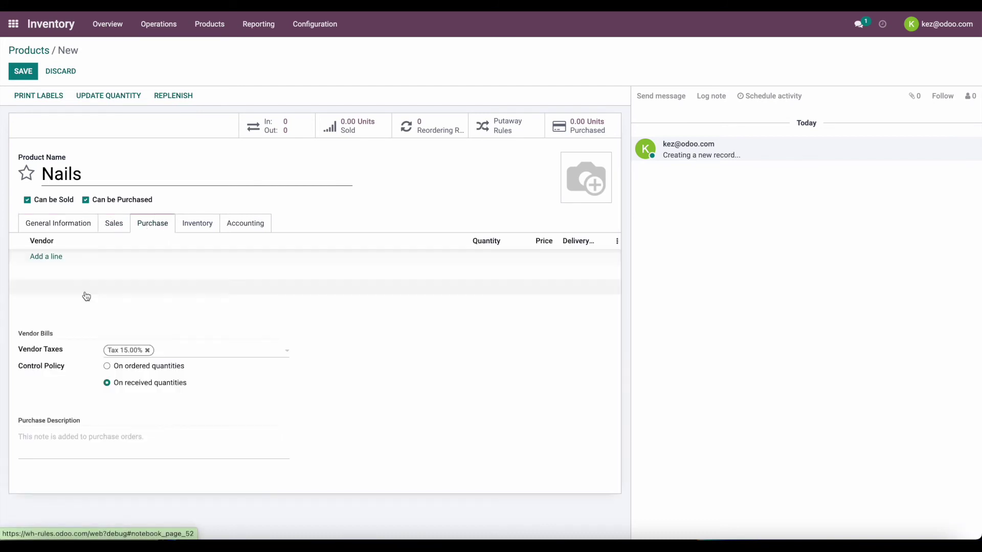
{"action": "left_click", "coordinate": [147, 350]}
{"action": "left_click", "coordinate": [47, 224]}
{"action": "left_click", "coordinate": [23, 71]}
Switch to the Purchase app and start a request for quotation to Vendor1 with Nails as the product.
{"action": "left_click", "coordinate": [14, 26]}
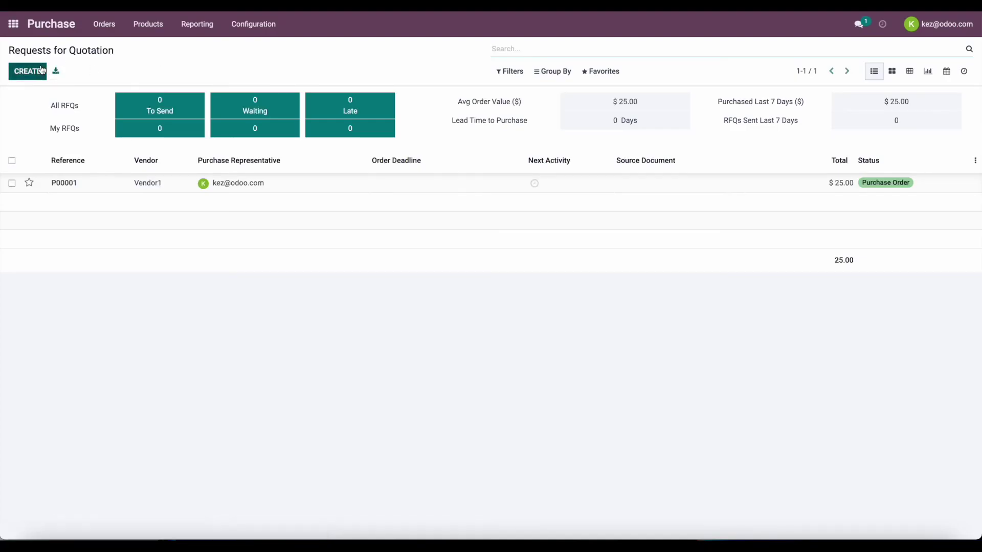
{"action": "left_click", "coordinate": [27, 72]}
{"action": "left_click", "coordinate": [246, 183]}
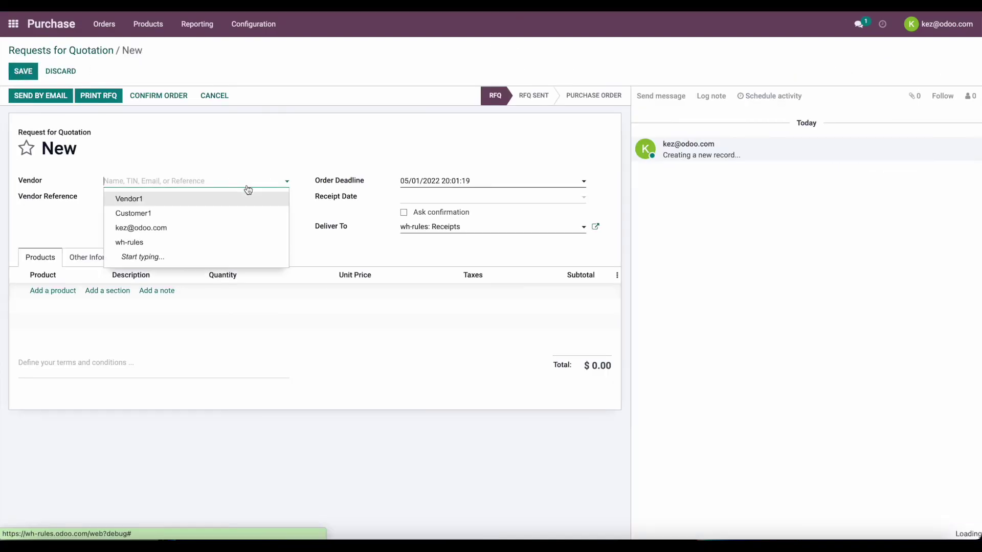
{"action": "left_click", "coordinate": [52, 291]}
{"action": "left_click", "coordinate": [74, 293]}
{"action": "left_click", "coordinate": [84, 325]}
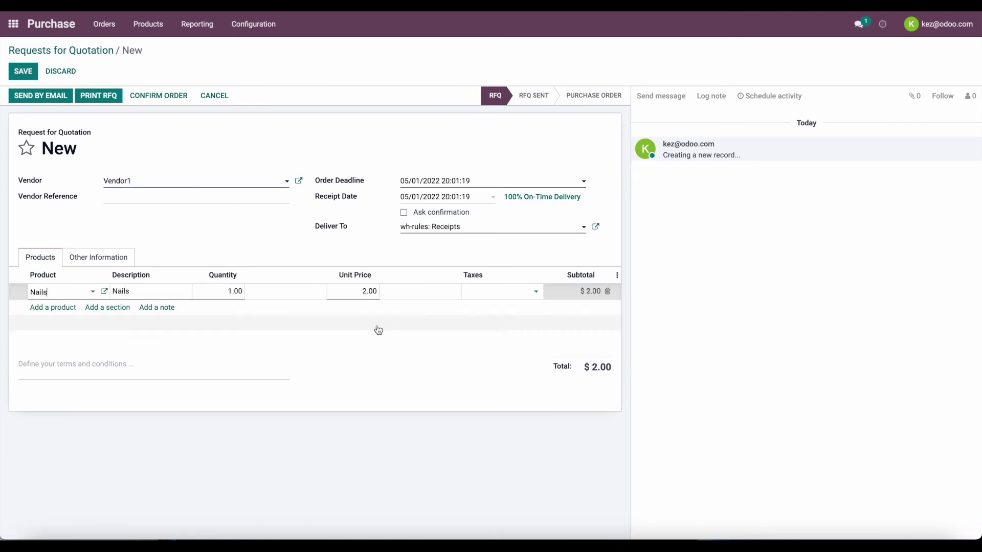
Set the Nails order quantity to 5, then save and confirm the purchase order.
{"action": "left_click", "coordinate": [240, 293]}
{"action": "type", "text": "5"}
{"action": "left_click", "coordinate": [317, 352]}
{"action": "left_click", "coordinate": [23, 71]}
{"action": "left_click", "coordinate": [160, 97]}
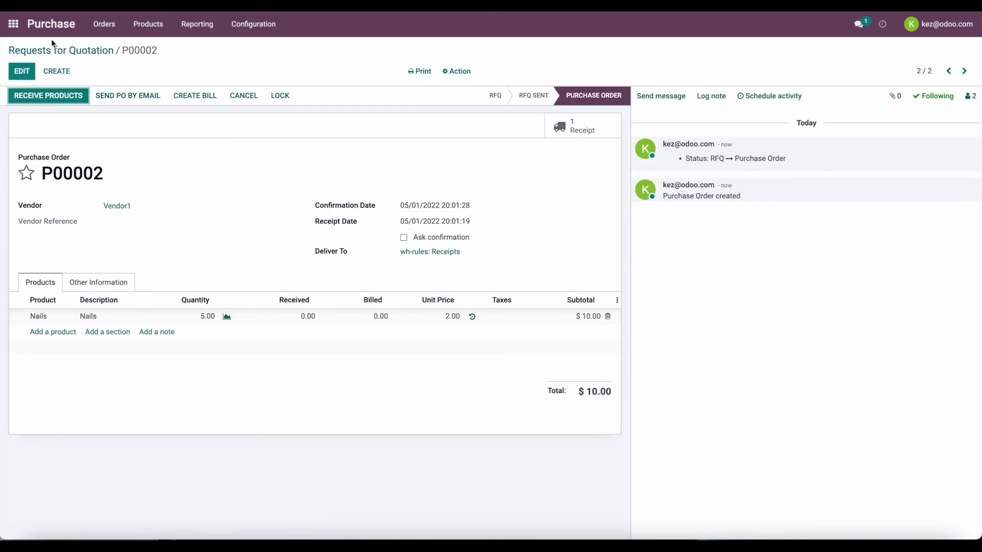
Switch to the Inventory app, open the pending Nails receipt, set its done quantities to match the demand and validate it.
{"action": "left_click", "coordinate": [13, 23]}
{"action": "left_click", "coordinate": [603, 105]}
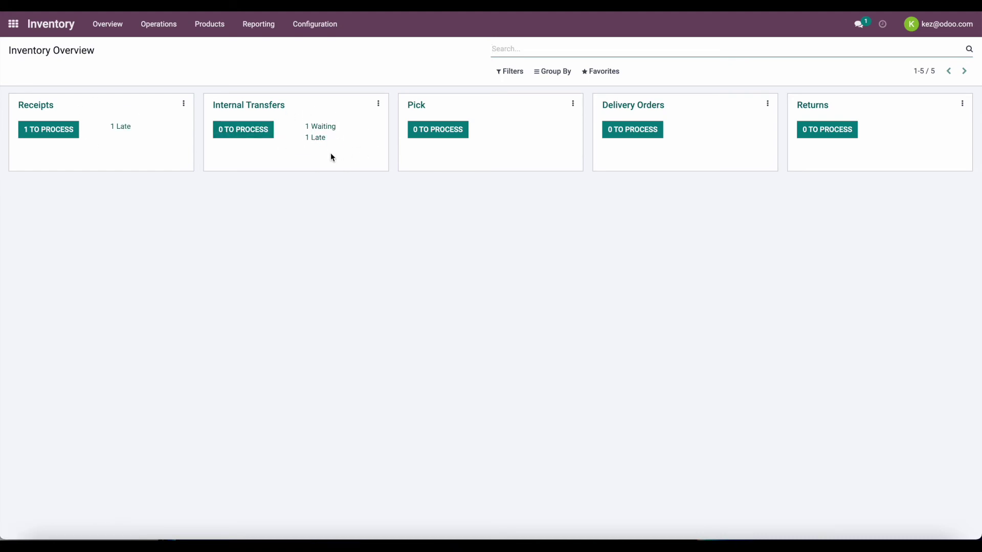
{"action": "left_click", "coordinate": [68, 129]}
{"action": "left_click", "coordinate": [164, 120]}
{"action": "left_click", "coordinate": [18, 71]}
{"action": "left_click", "coordinate": [88, 96]}
{"action": "left_click", "coordinate": [31, 96]}
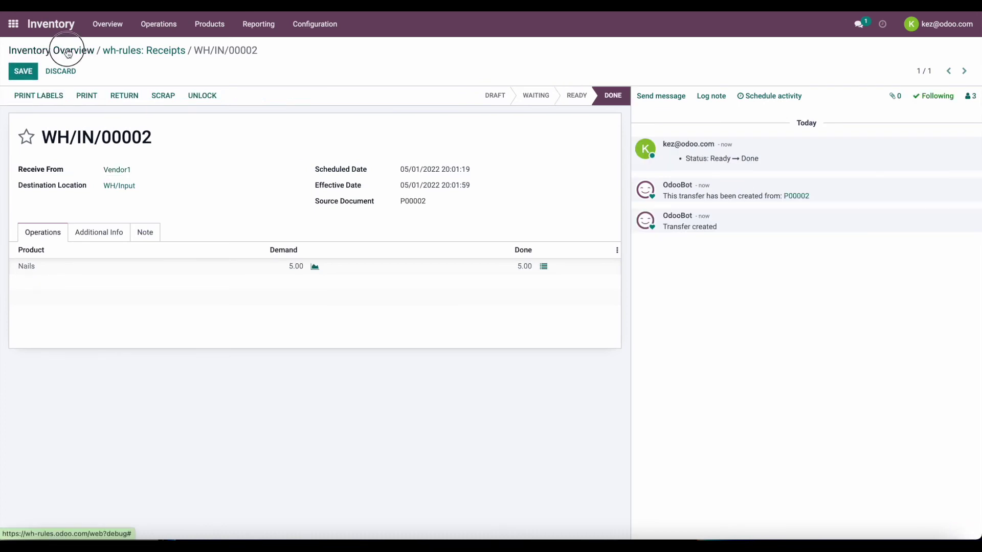
Open the pending internal transfer for the received Nails and check its destination location.
{"action": "left_click", "coordinate": [55, 51]}
{"action": "left_click", "coordinate": [262, 131]}
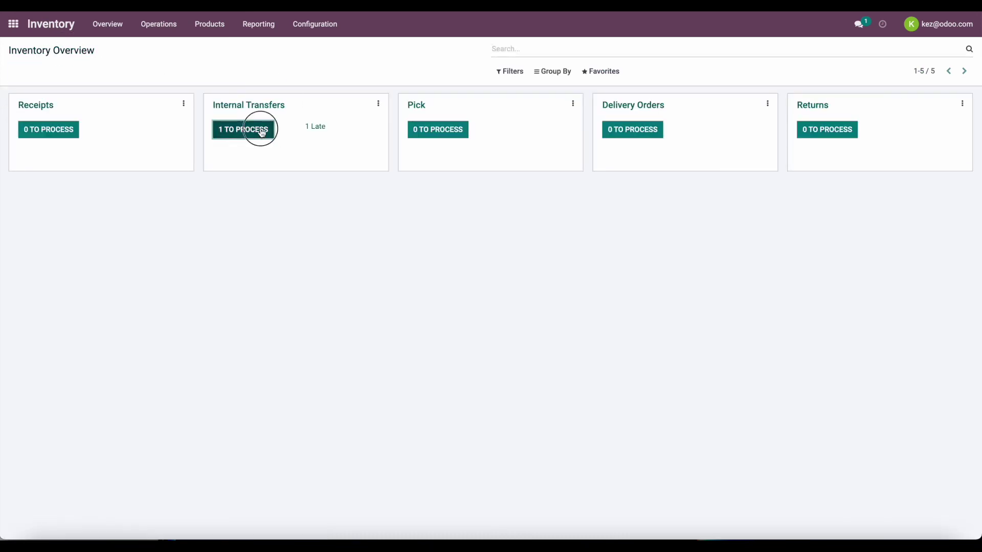
{"action": "left_click", "coordinate": [194, 128]}
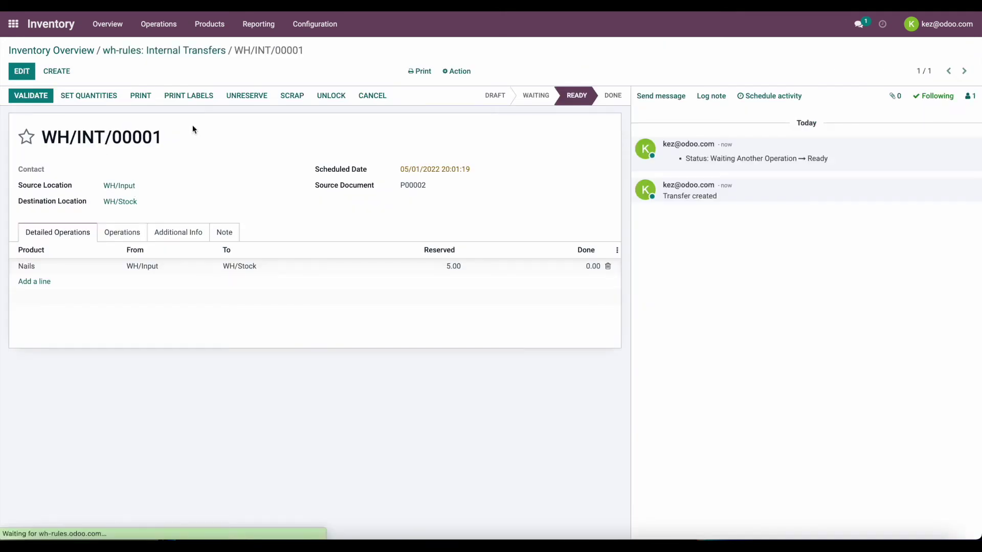
{"action": "left_click_drag", "start_coordinate": [152, 211], "coordinate": [98, 203]}
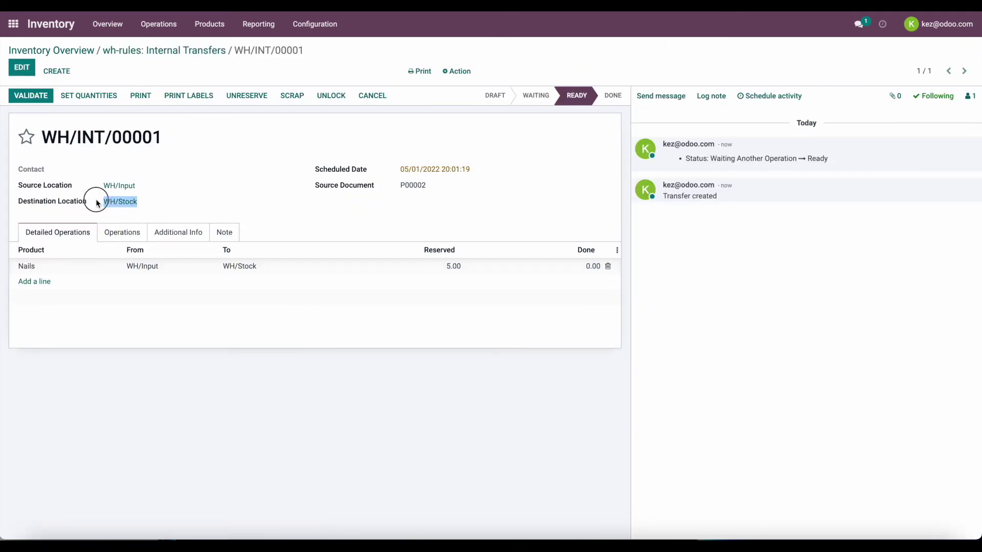
Edit the transfer and set the Nails line's destination to WH/Stock/C/01/A from the full location list.
{"action": "left_click", "coordinate": [21, 72]}
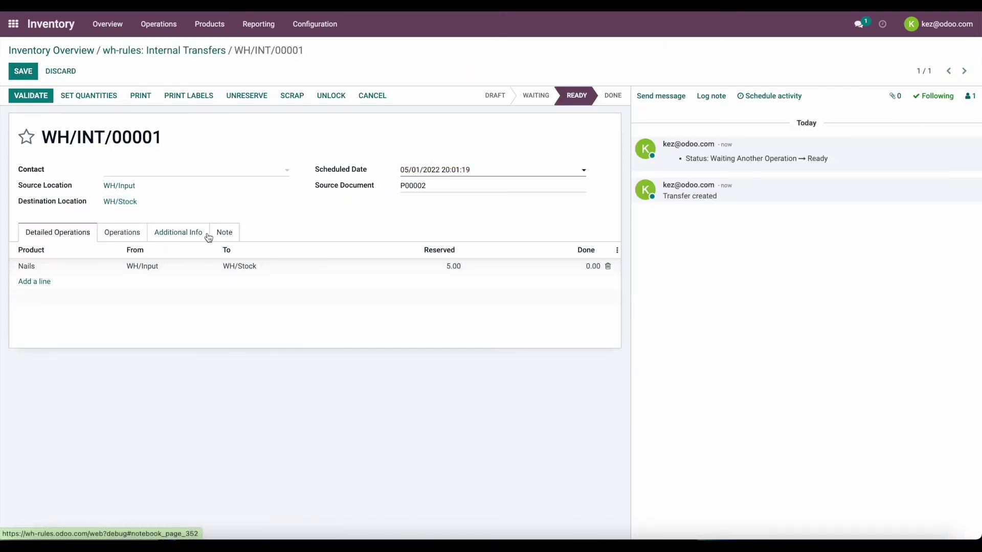
{"action": "left_click", "coordinate": [301, 274]}
{"action": "left_click", "coordinate": [281, 267]}
{"action": "left_click", "coordinate": [300, 389]}
{"action": "scroll", "coordinate": [361, 322], "scroll_direction": "down", "scroll_amount": 1}
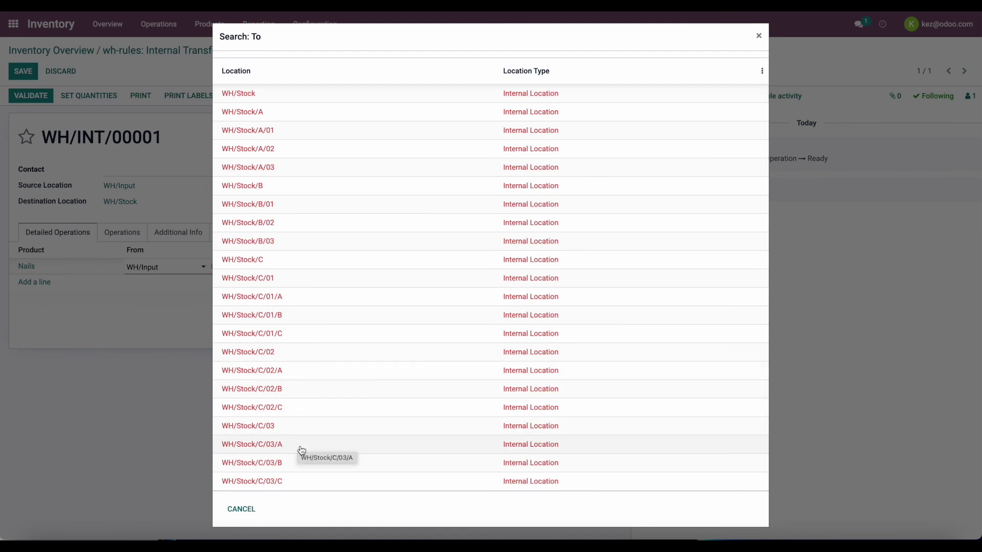
{"action": "left_click", "coordinate": [295, 303]}
{"action": "left_click", "coordinate": [307, 333]}
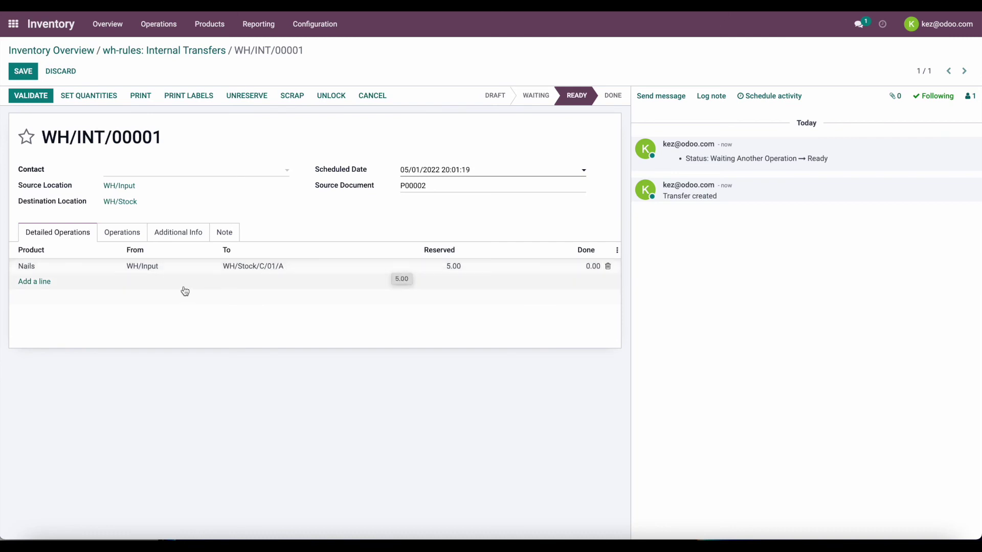
Add a second Nails line to the internal transfer.
{"action": "left_click", "coordinate": [44, 281]}
{"action": "left_click", "coordinate": [60, 284]}
{"action": "type", "text": "nail"}
{"action": "left_click", "coordinate": [66, 300]}
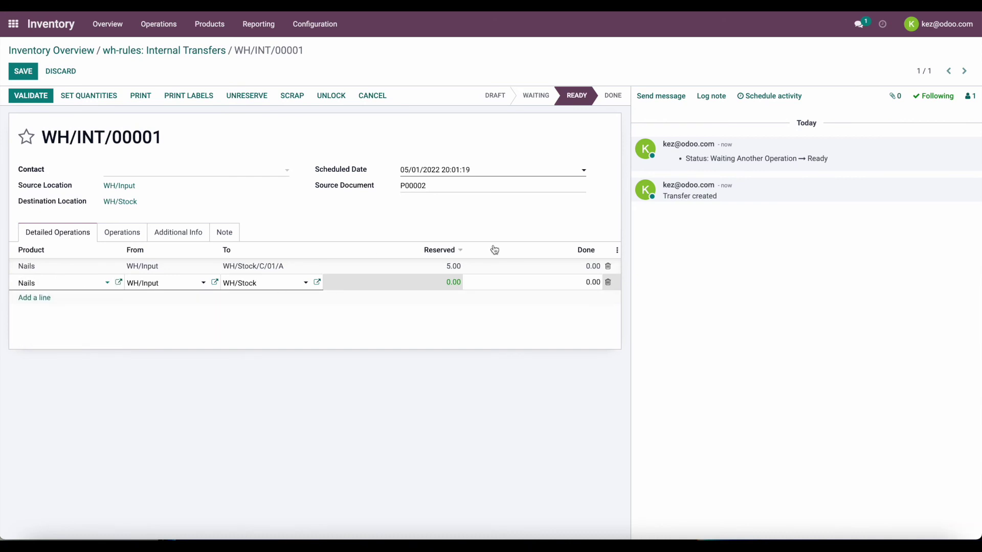
Set the done quantity to 3 on the first Nails line and 2 on the second.
{"action": "left_click", "coordinate": [551, 266]}
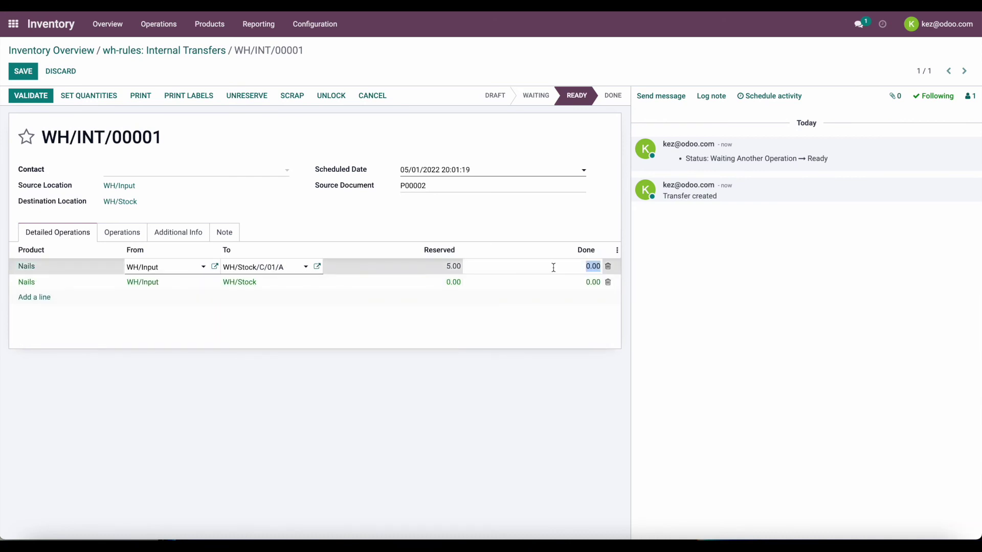
{"action": "type", "text": "3"}
{"action": "left_click", "coordinate": [549, 283]}
{"action": "type", "text": "3"}
{"action": "key", "text": "BackSpace"}
{"action": "type", "text": "2"}
{"action": "left_click", "coordinate": [200, 306]}
Set the second Nails line's destination to WH/Stock/C/03/B, then save and validate the internal transfer.
{"action": "left_click", "coordinate": [280, 282]}
{"action": "left_click", "coordinate": [281, 282]}
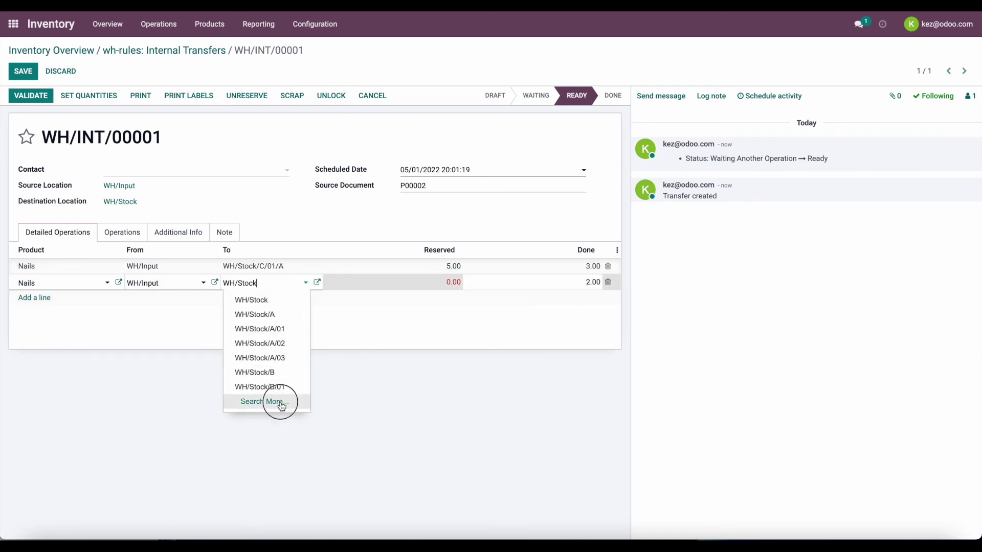
{"action": "left_click", "coordinate": [281, 401]}
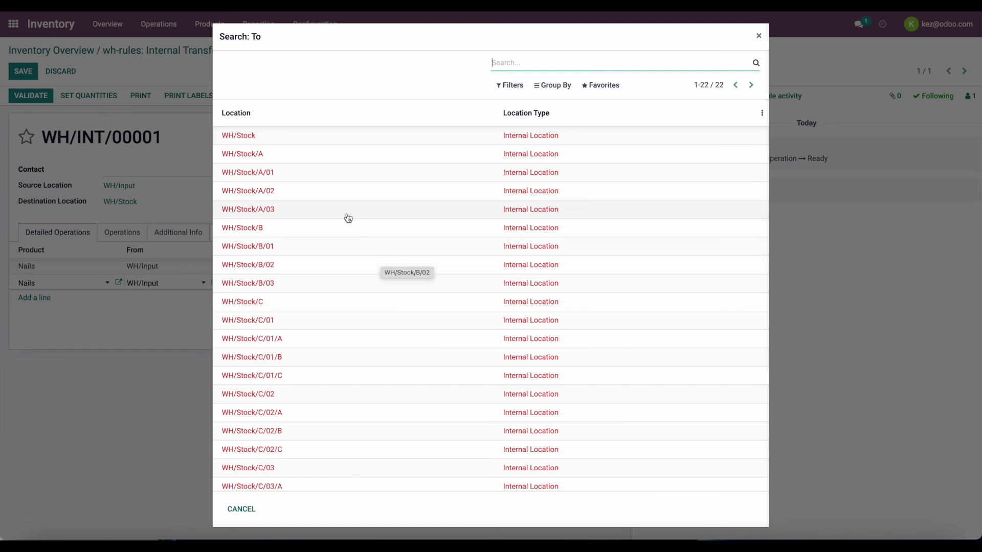
{"action": "scroll", "coordinate": [351, 256], "scroll_direction": "down", "scroll_amount": 2}
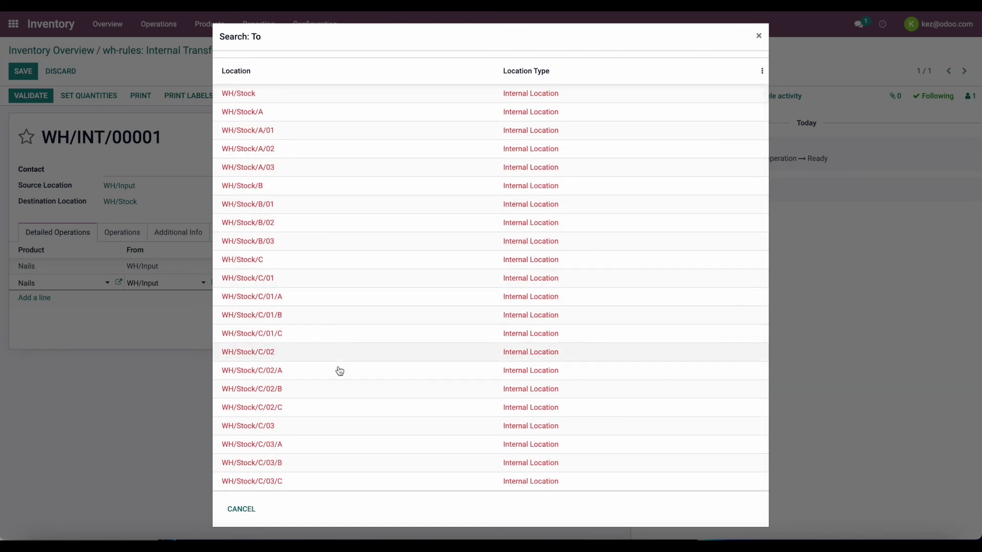
{"action": "left_click", "coordinate": [324, 468]}
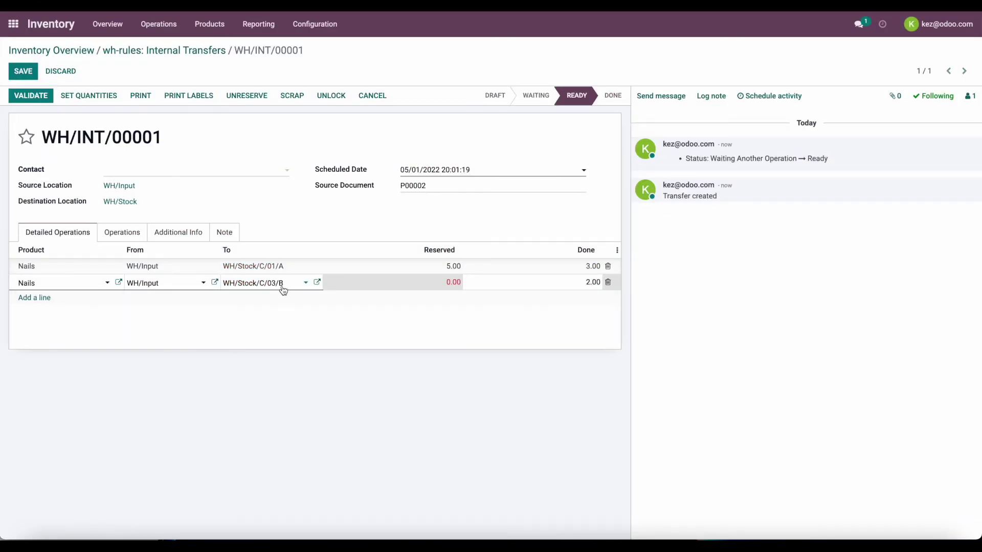
{"action": "left_click", "coordinate": [295, 333]}
{"action": "left_click", "coordinate": [36, 77]}
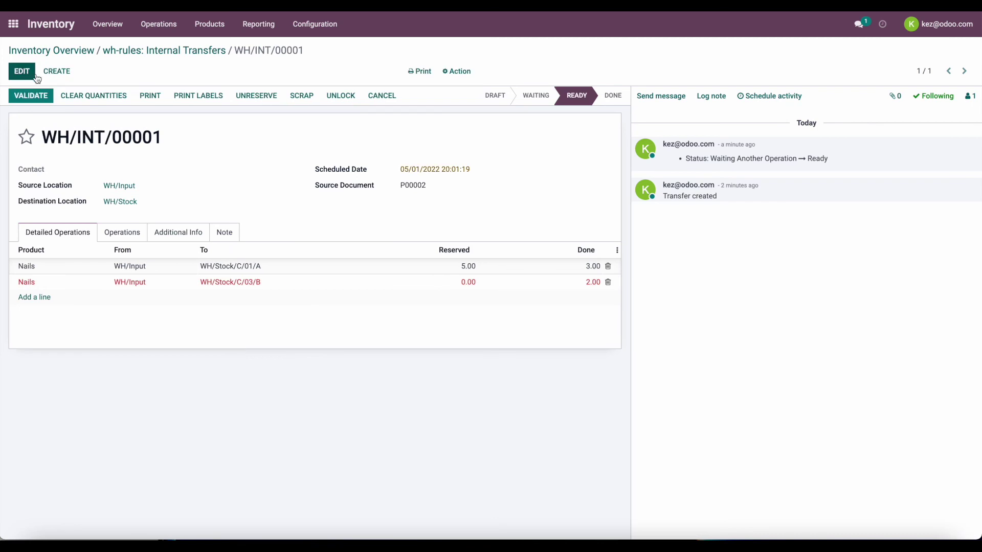
{"action": "left_click", "coordinate": [42, 98]}
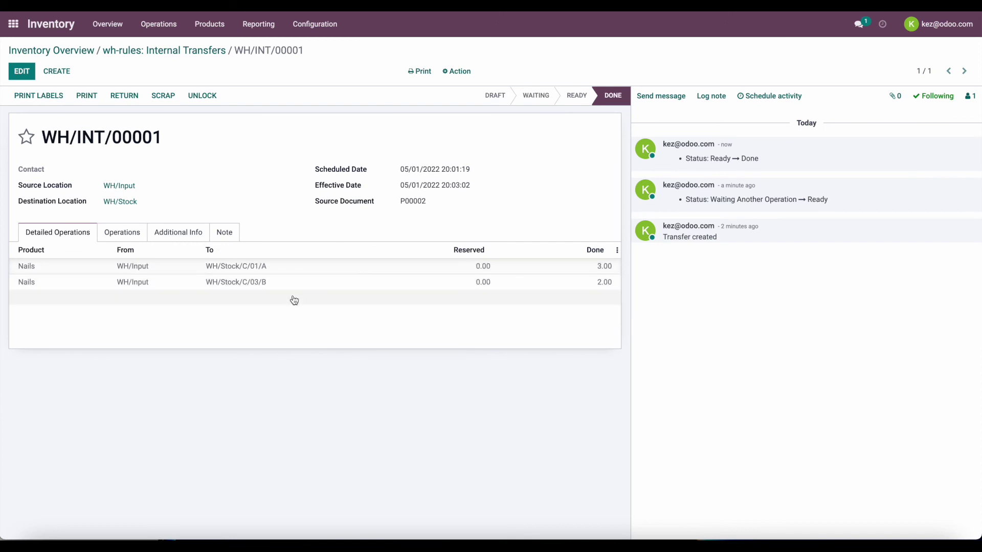
Open the stock on hand report and expand Nails to examine its quantities by location.
{"action": "left_click", "coordinate": [258, 24]}
{"action": "left_click", "coordinate": [277, 60]}
{"action": "left_click", "coordinate": [251, 122]}
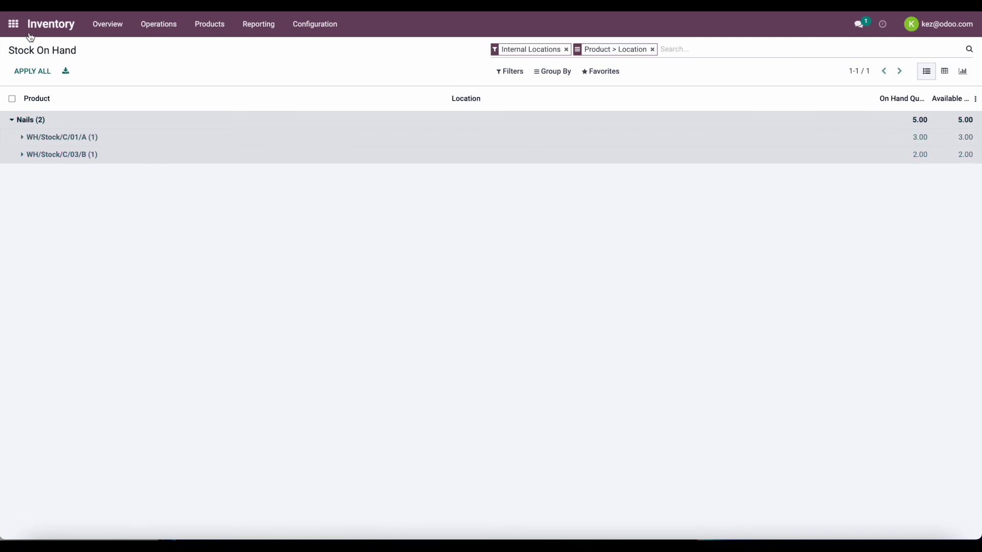
Switch to the Sales app and start a quotation for Customer1 with Nails as the product.
{"action": "left_click", "coordinate": [13, 24]}
{"action": "left_click", "coordinate": [388, 104]}
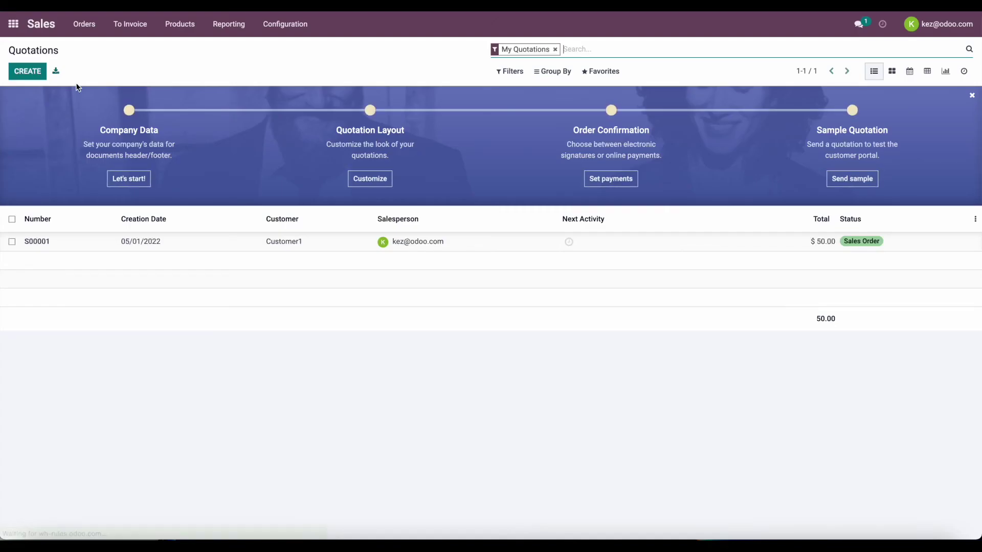
{"action": "left_click", "coordinate": [29, 72]}
{"action": "left_click", "coordinate": [157, 200]}
{"action": "left_click", "coordinate": [158, 216]}
{"action": "left_click", "coordinate": [53, 274]}
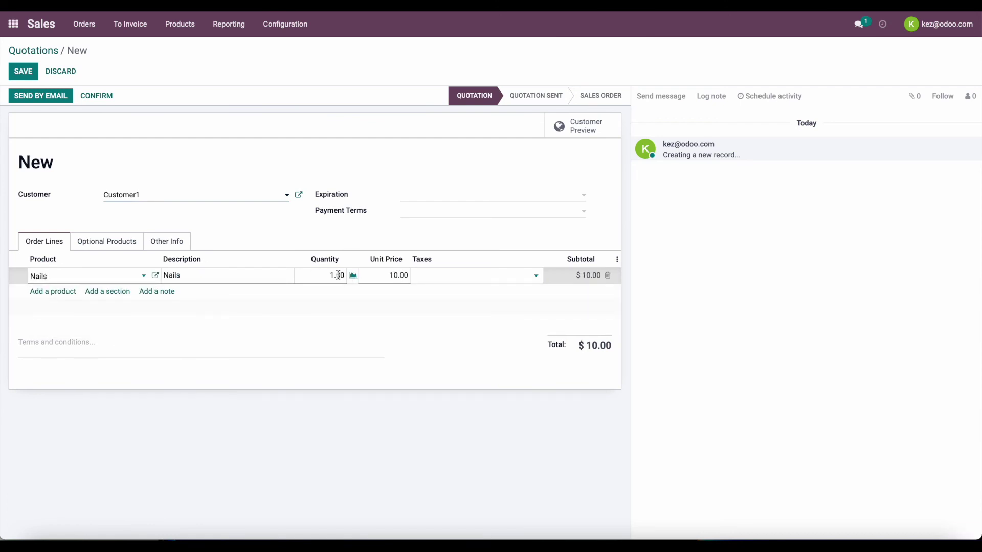
Set the Nails quantity on the quotation to 5, then save and confirm it.
{"action": "double_click", "coordinate": [335, 275]}
{"action": "type", "text": "5"}
{"action": "left_click", "coordinate": [23, 71]}
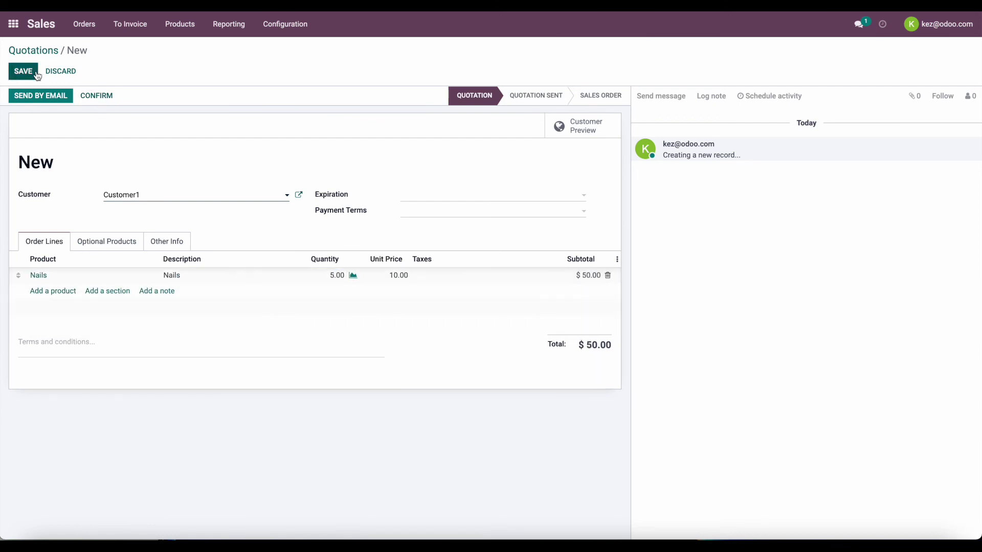
{"action": "left_click", "coordinate": [105, 97]}
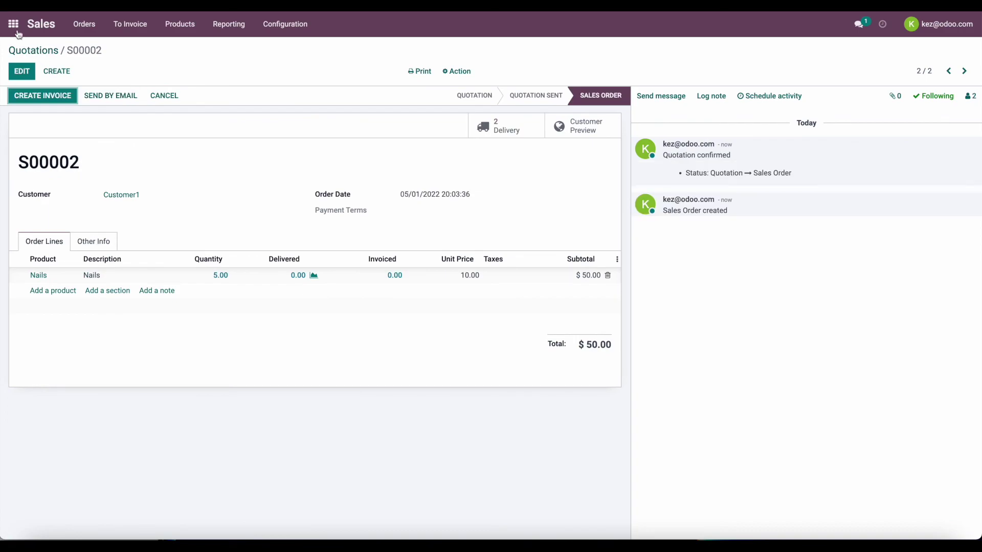
Switch to the Inventory app and open the pending pick for the Nails sales order.
{"action": "left_click", "coordinate": [13, 24]}
{"action": "left_click", "coordinate": [617, 113]}
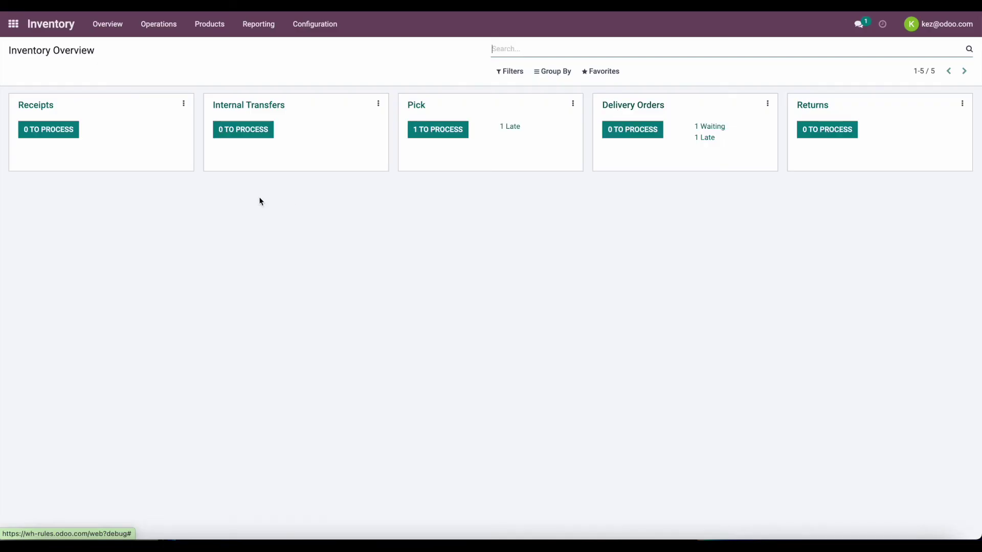
{"action": "left_click", "coordinate": [462, 133]}
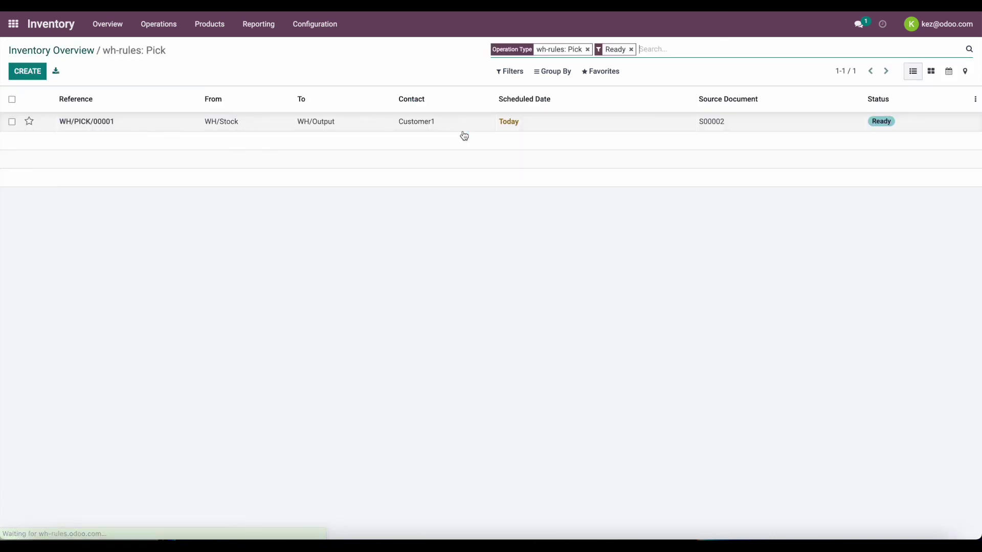
{"action": "left_click", "coordinate": [150, 123]}
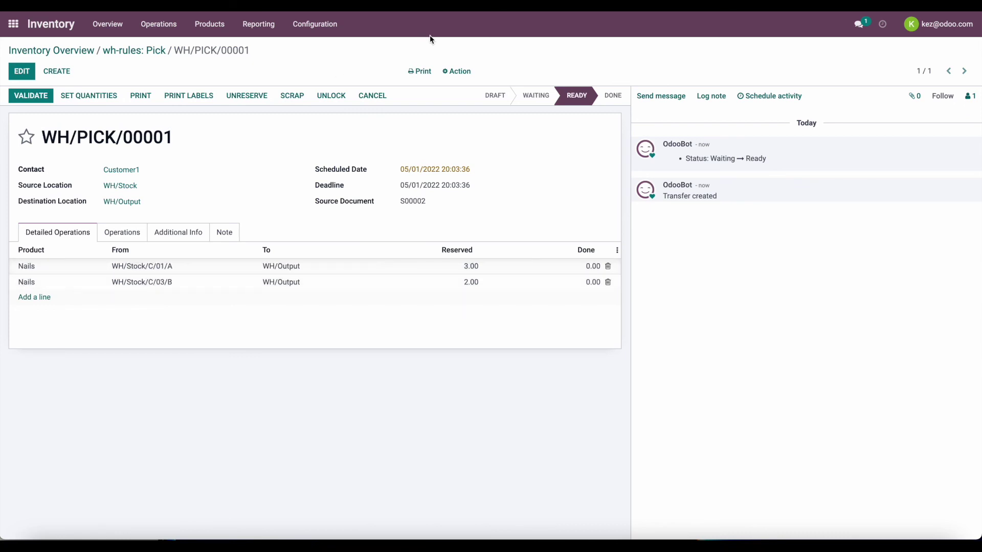
Print the Picking Operations report for the pick, open the PDF and review the source location of each Nails line.
{"action": "left_click", "coordinate": [419, 71]}
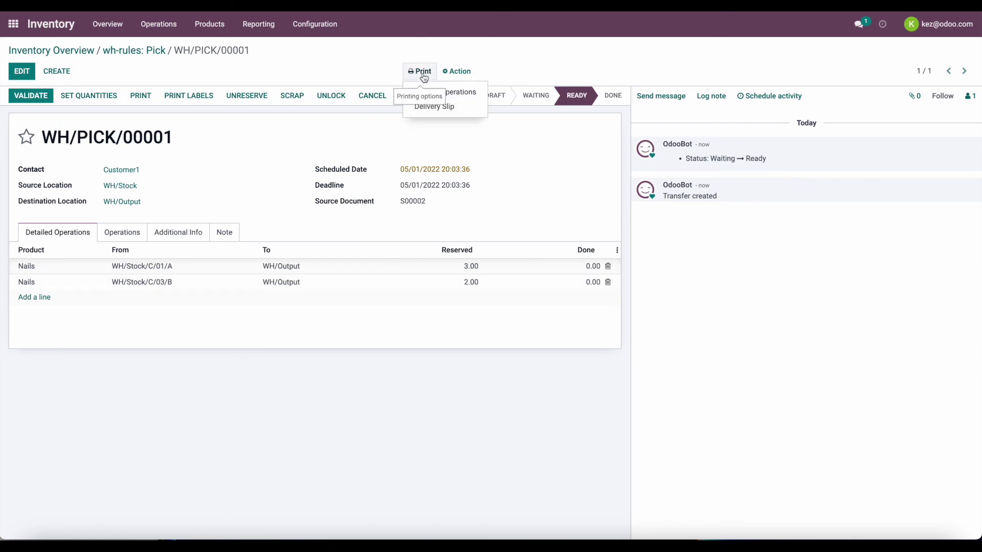
{"action": "left_click", "coordinate": [475, 95]}
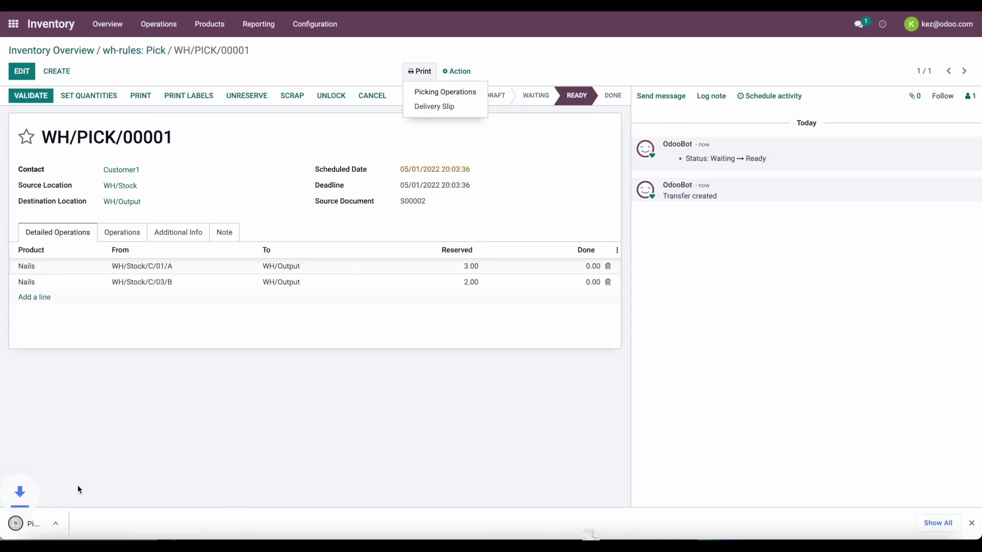
{"action": "left_click", "coordinate": [53, 523]}
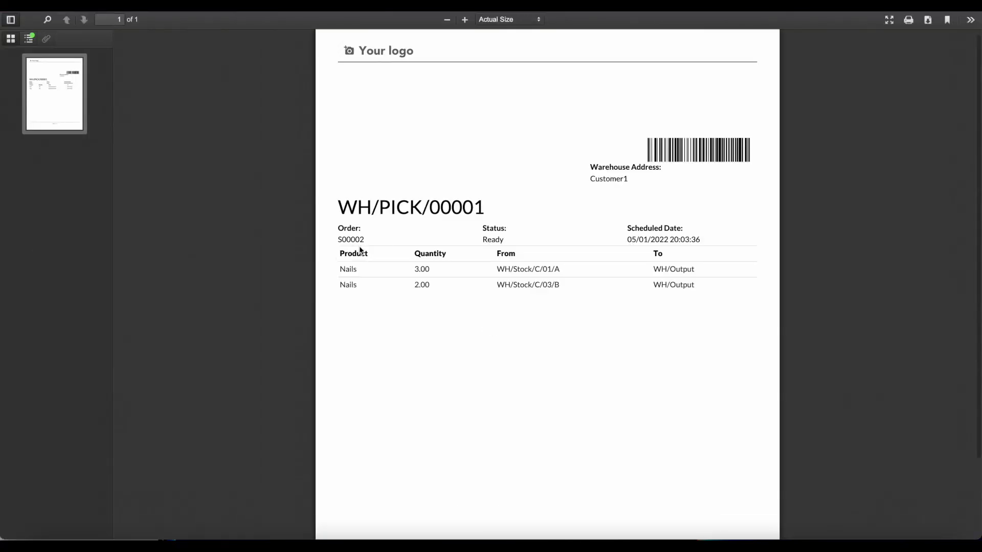
{"action": "left_click_drag", "start_coordinate": [535, 269], "coordinate": [510, 269]}
{"action": "left_click_drag", "start_coordinate": [569, 288], "coordinate": [512, 283]}
{"action": "left_click", "coordinate": [517, 285]}
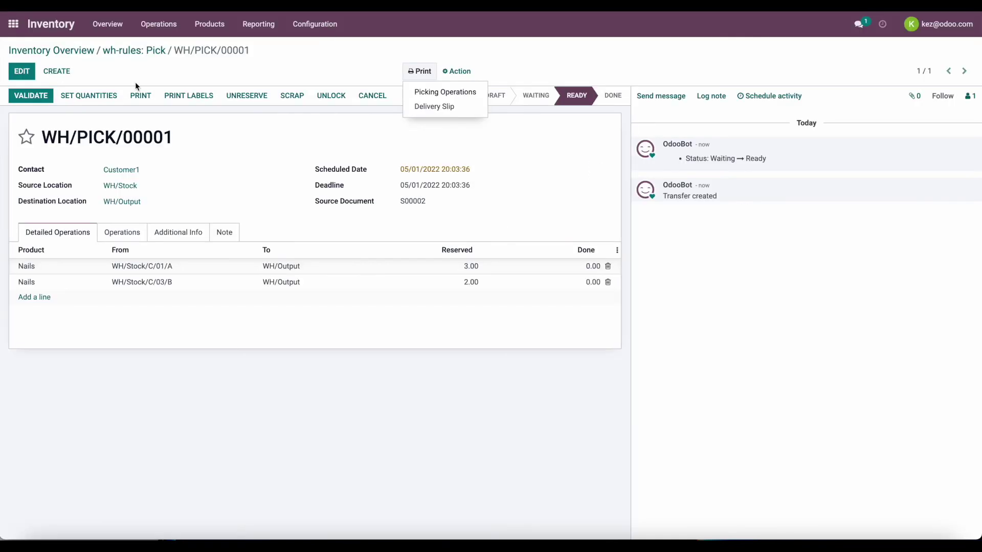
Set the pick's done quantities to the reserved amounts, validate it and return to the inventory overview.
{"action": "left_click", "coordinate": [62, 96]}
{"action": "left_click", "coordinate": [40, 95]}
{"action": "left_click", "coordinate": [82, 50]}
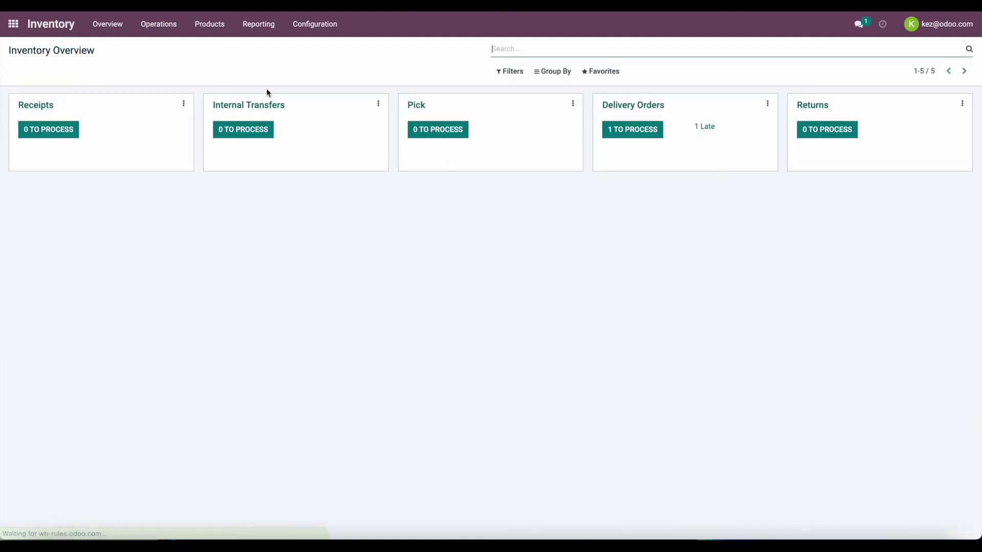
Open the pending Nails delivery order, set its done quantities to the reserved amounts and validate it.
{"action": "left_click", "coordinate": [658, 132]}
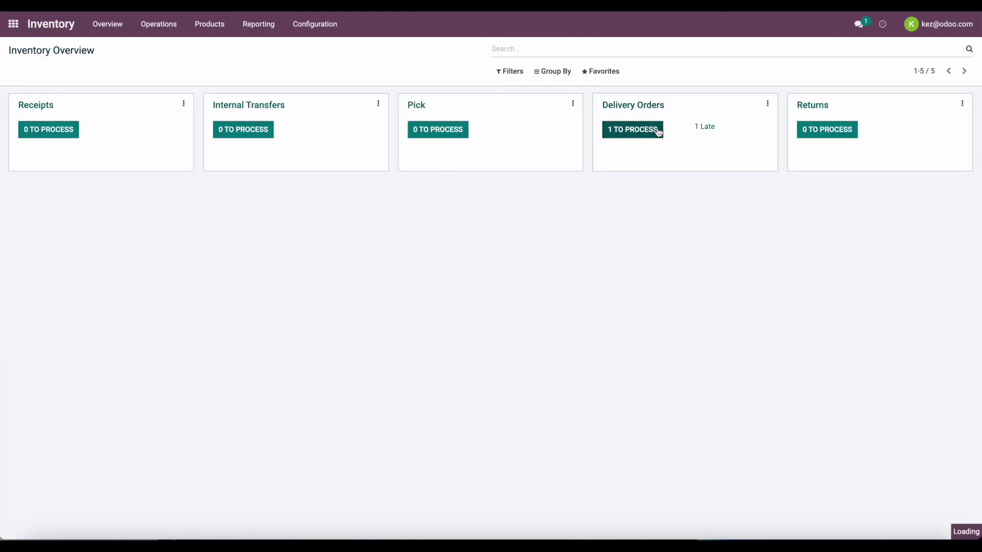
{"action": "left_click", "coordinate": [291, 120]}
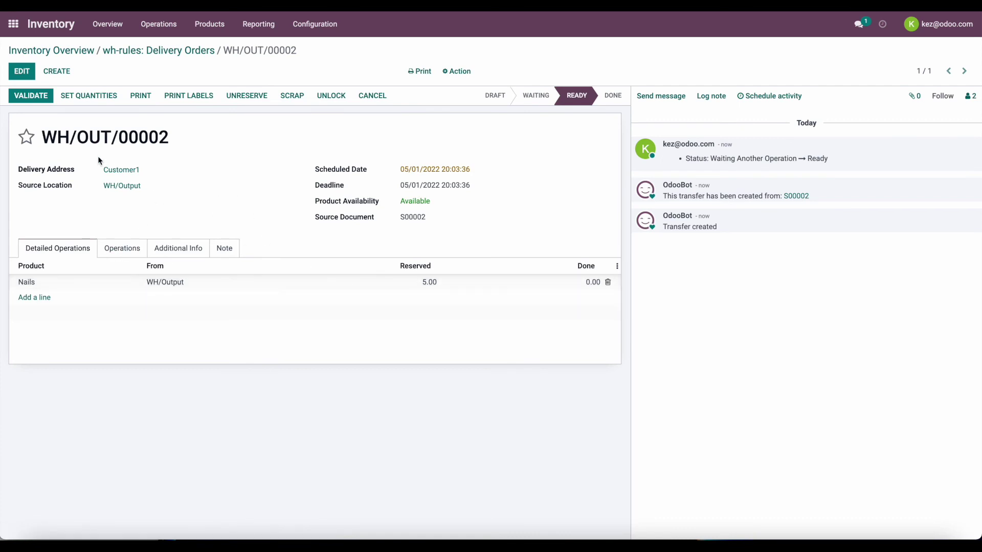
{"action": "left_click", "coordinate": [89, 96]}
{"action": "left_click", "coordinate": [33, 97]}
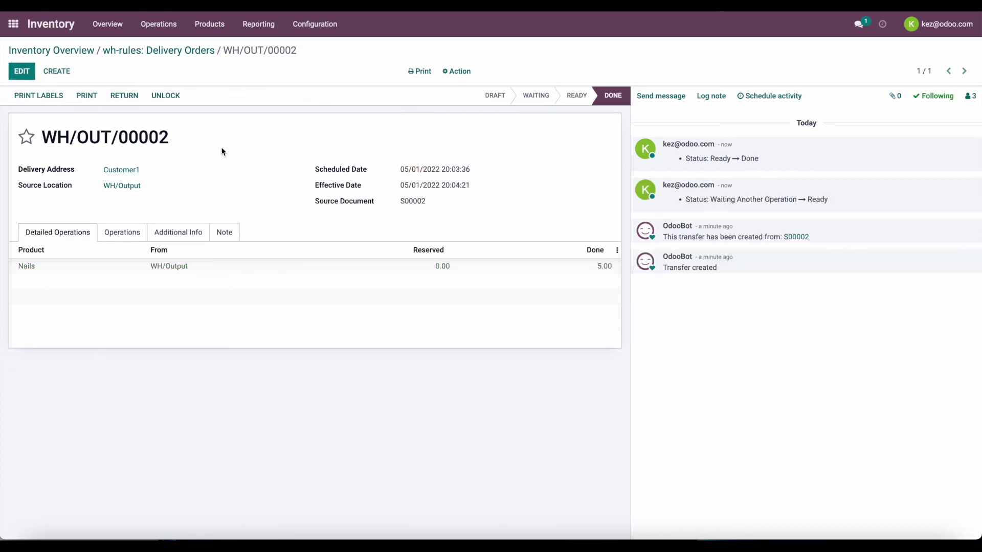
Check the stock on hand report, then review the warehouse's list of internal locations.
{"action": "left_click", "coordinate": [253, 23]}
{"action": "left_click", "coordinate": [268, 60]}
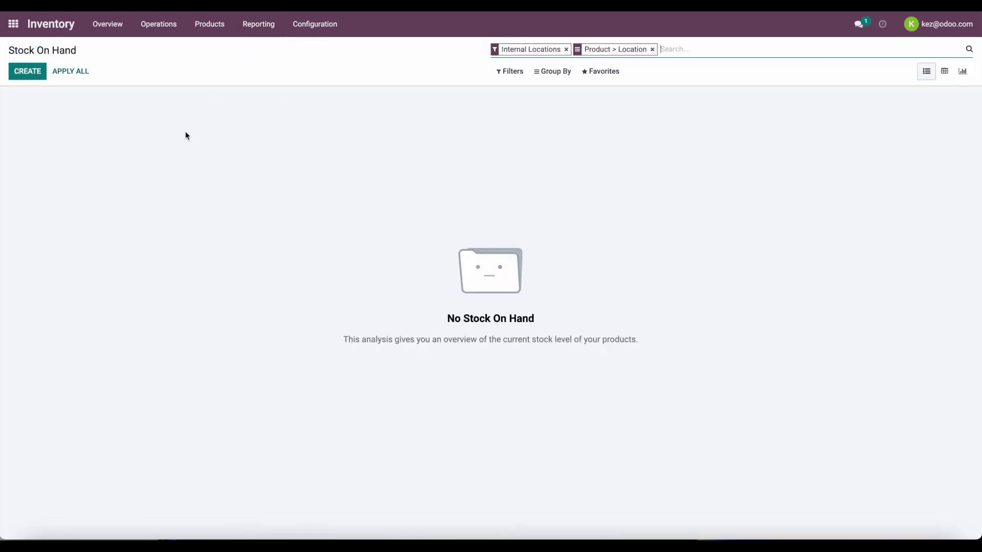
{"action": "left_click", "coordinate": [314, 26]}
{"action": "left_click", "coordinate": [326, 79]}
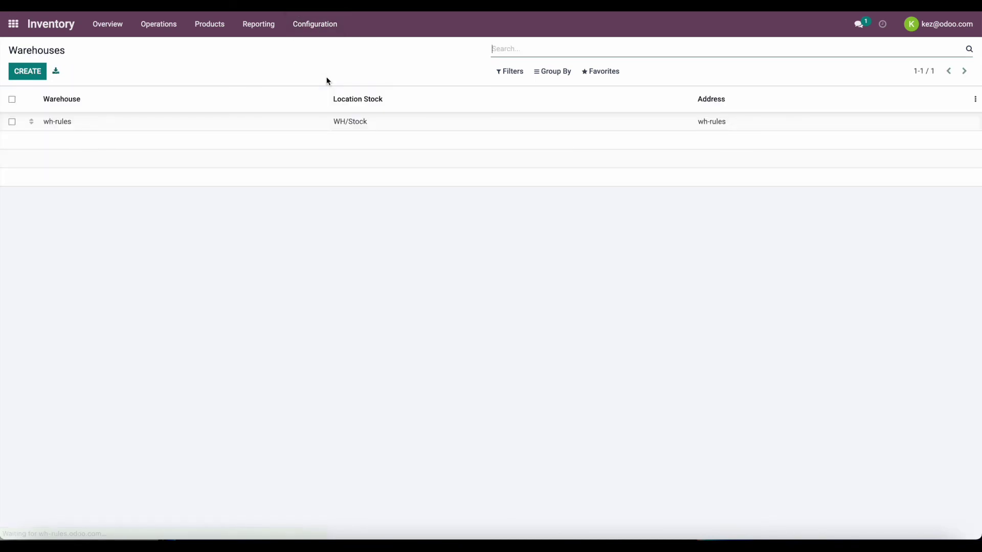
{"action": "left_click", "coordinate": [314, 33]}
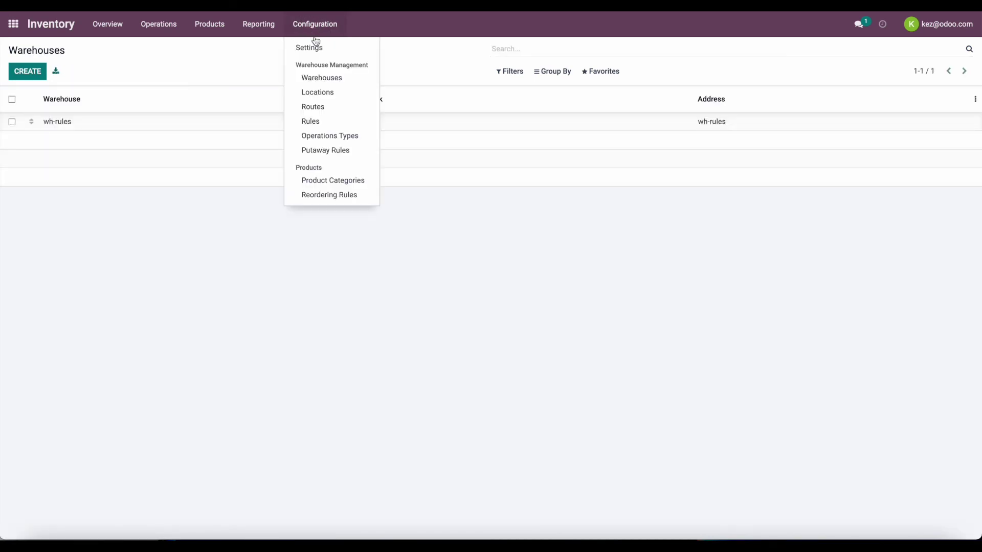
{"action": "left_click", "coordinate": [327, 92]}
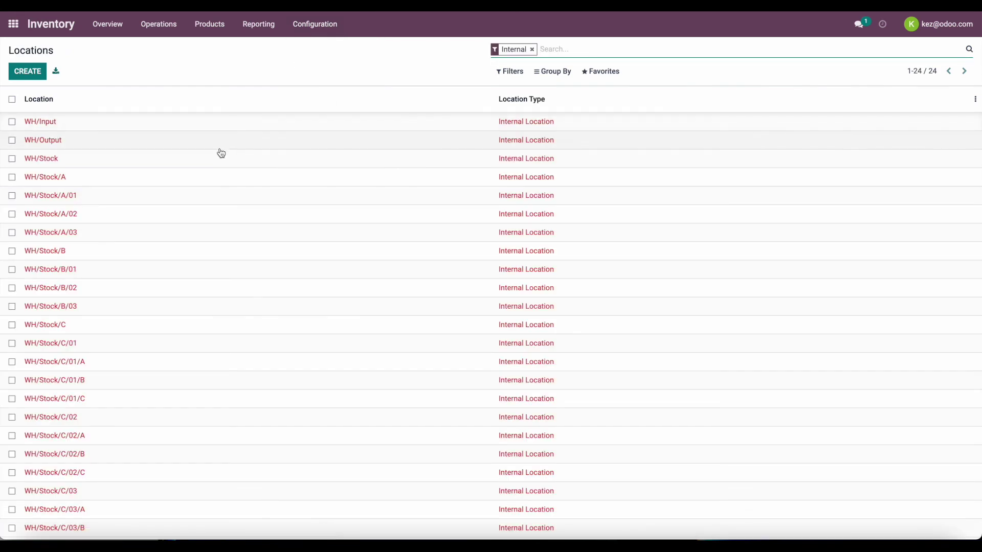
{"action": "scroll", "coordinate": [213, 289], "scroll_direction": "down", "scroll_amount": 1}
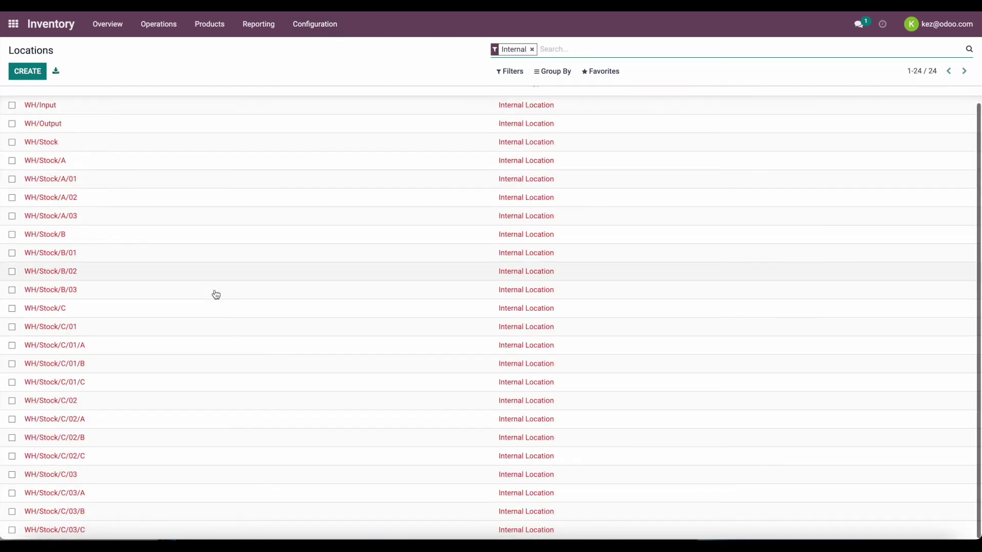
Open the WH/Stock/C/01/A location, print its Location Barcode report and open the resulting file.
{"action": "left_click", "coordinate": [102, 353]}
{"action": "left_click_drag", "start_coordinate": [295, 287], "coordinate": [252, 289]}
{"action": "left_click", "coordinate": [326, 270]}
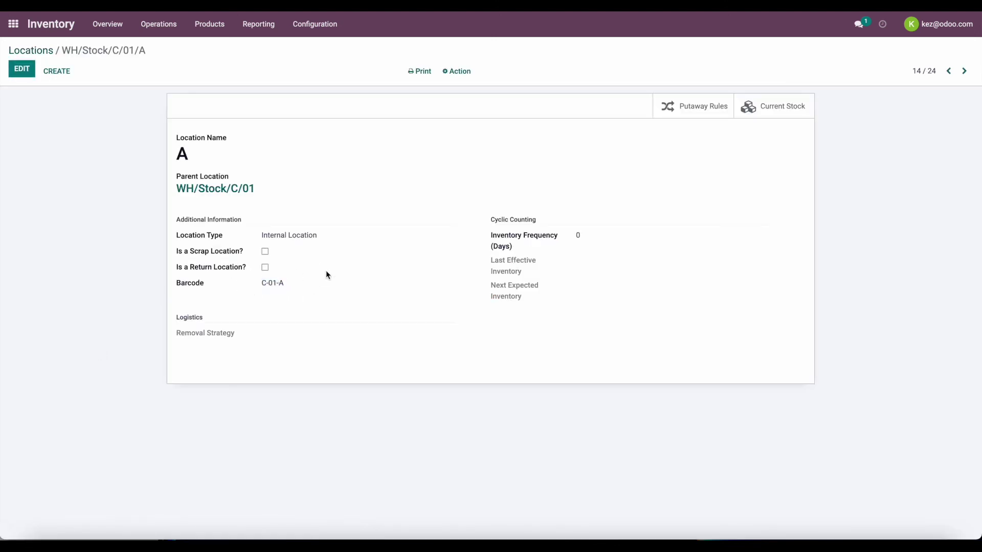
{"action": "left_click", "coordinate": [423, 78]}
{"action": "left_click", "coordinate": [440, 93]}
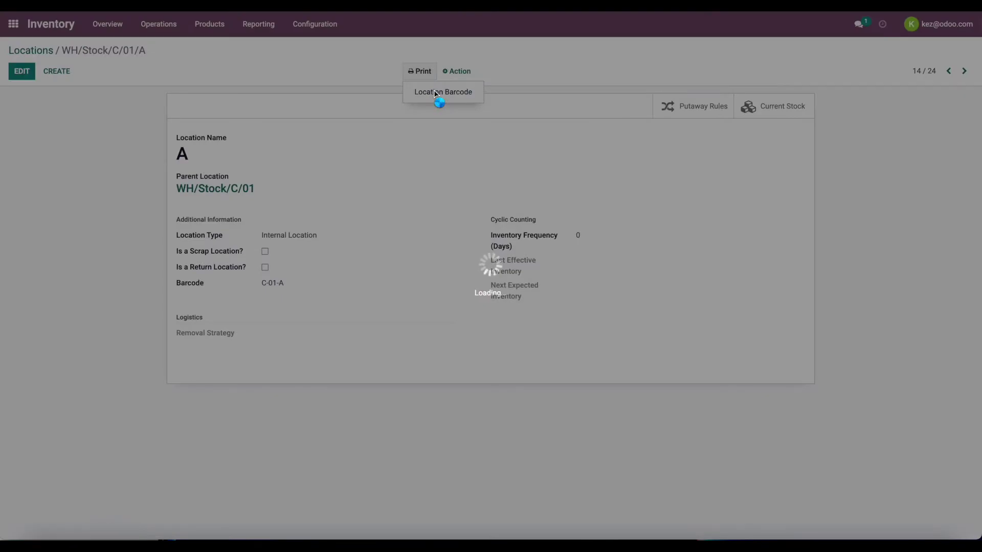
{"action": "left_click", "coordinate": [63, 519]}
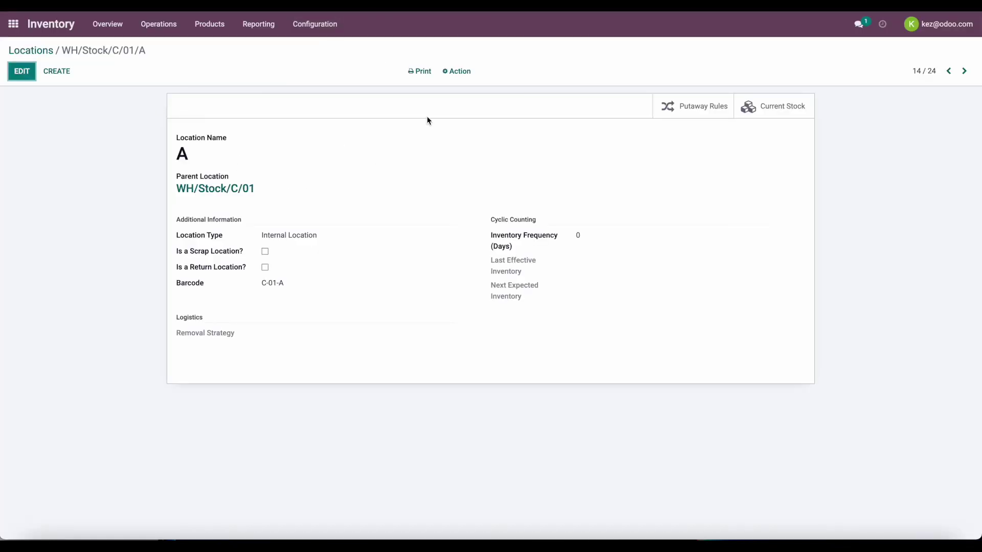
{"action": "left_click", "coordinate": [420, 77]}
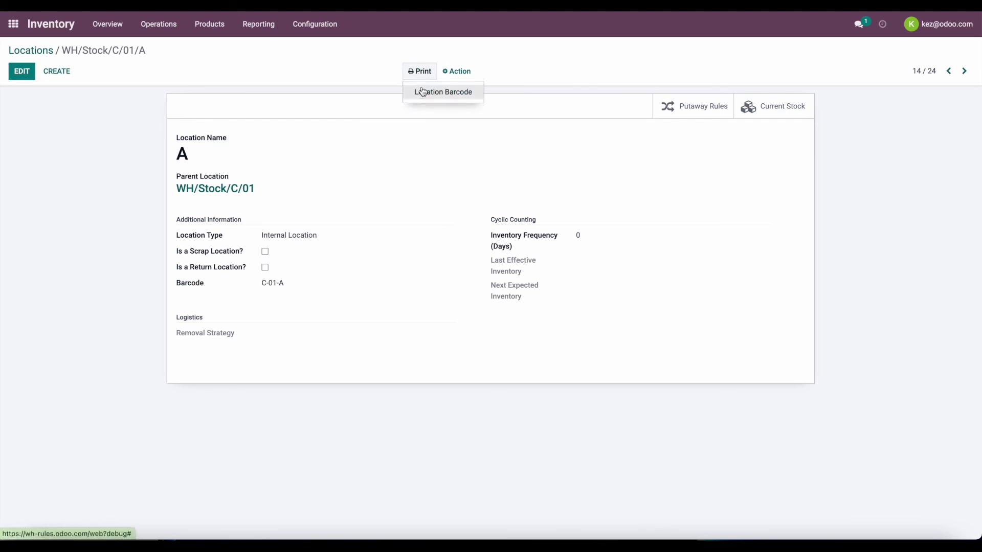
{"action": "left_click", "coordinate": [442, 99]}
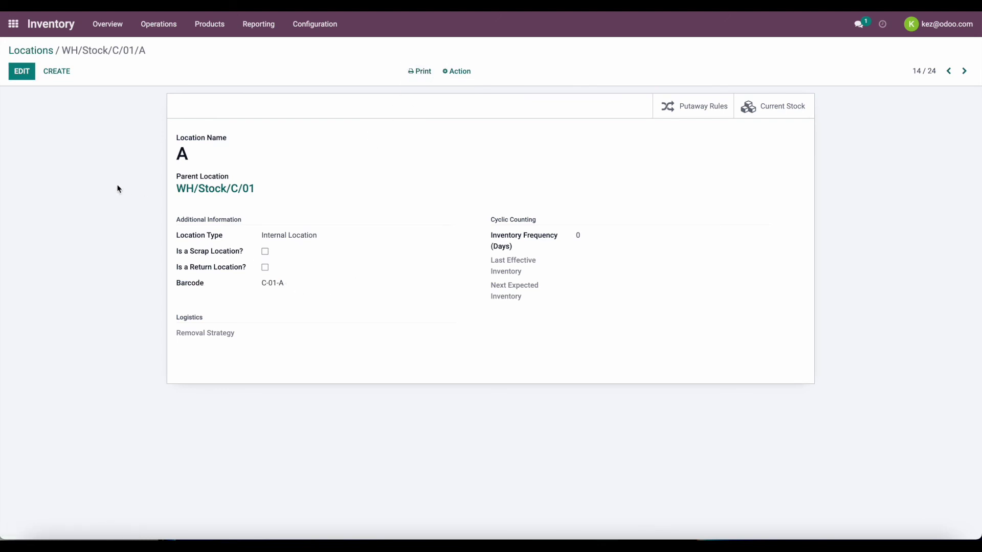
View the Barcode app's scanning screen, then return to the inventory overview.
{"action": "left_click", "coordinate": [13, 24]}
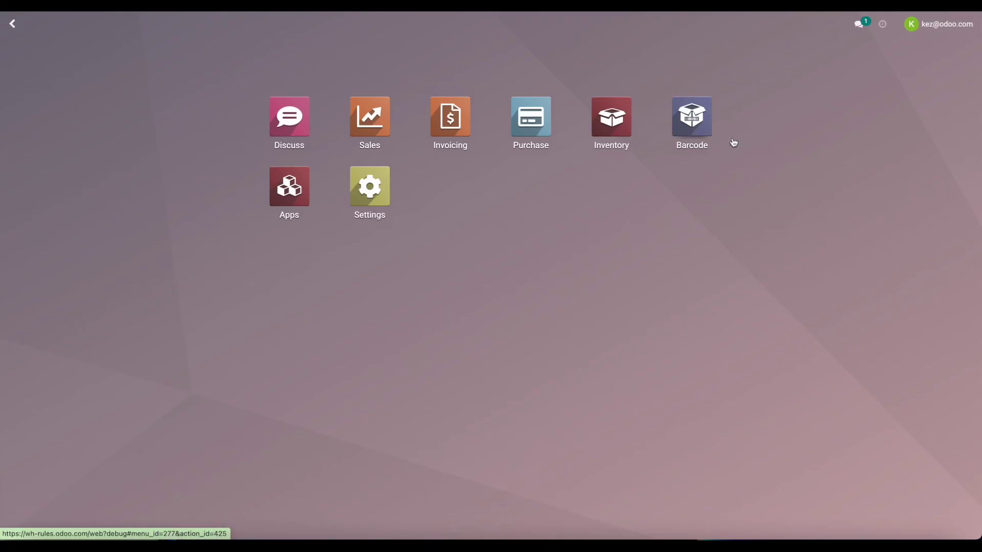
{"action": "left_click", "coordinate": [691, 118]}
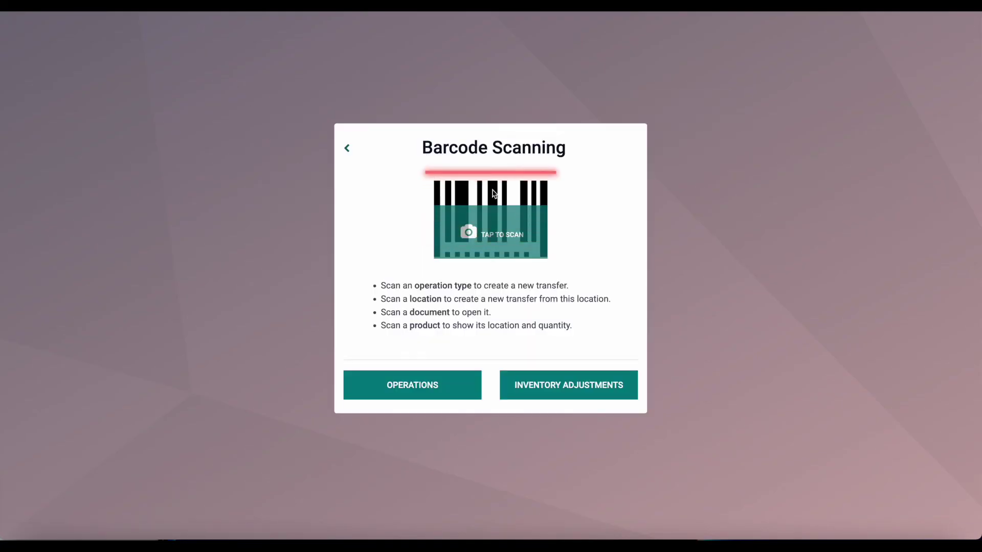
{"action": "left_click", "coordinate": [348, 150]}
{"action": "left_click", "coordinate": [609, 121]}
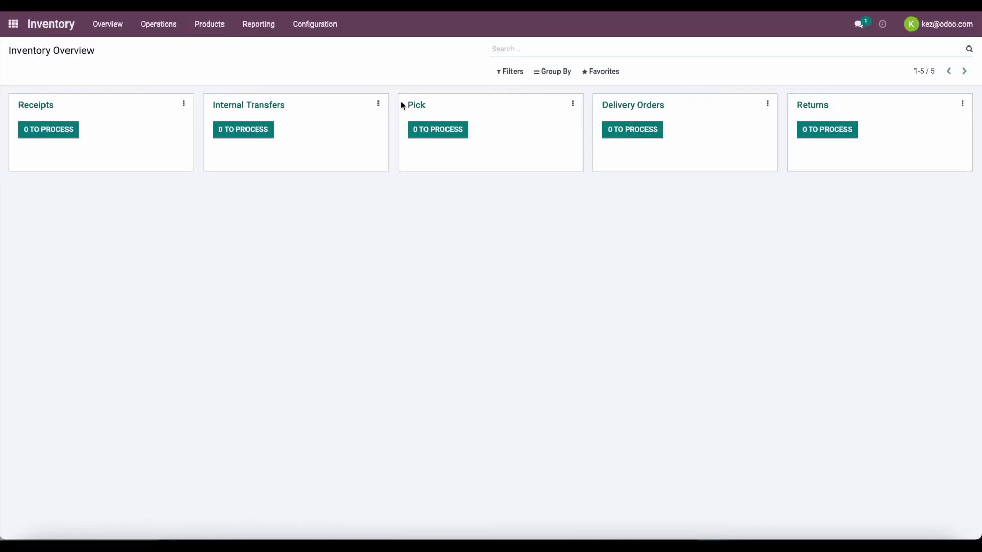